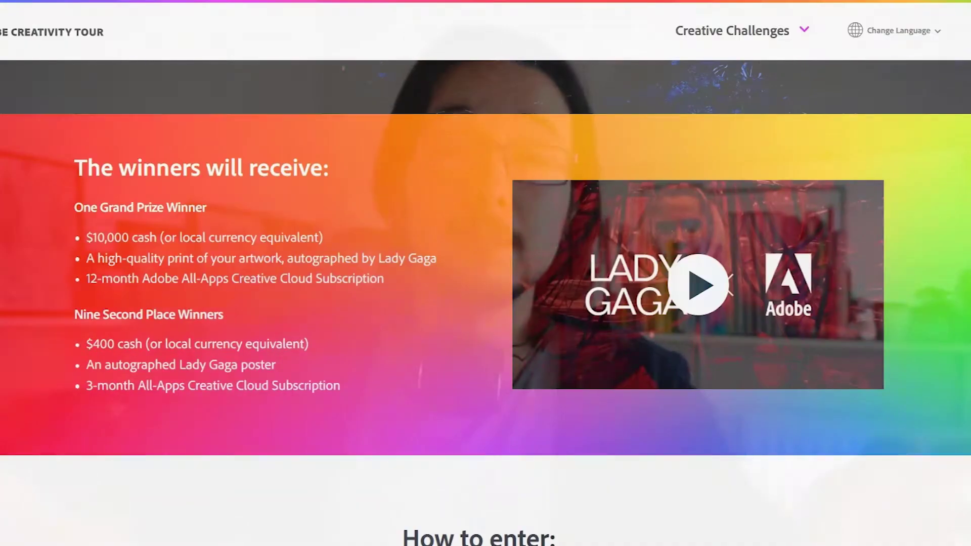
Browse the Creativity Tour prizes and Creative Assets, then play the Lady Gaga x Adobe video.
scroll(486, 303, "down", 15)
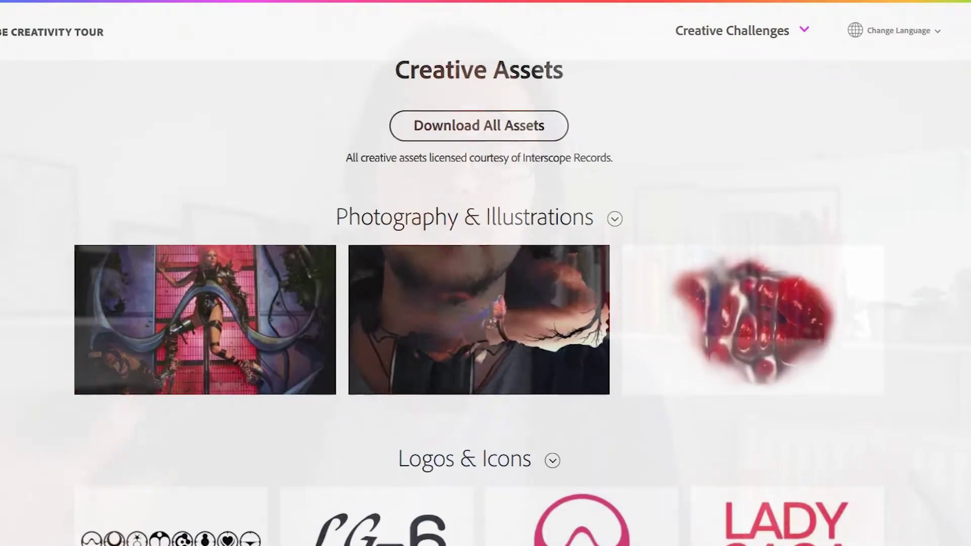
scroll(486, 303, "down", 10)
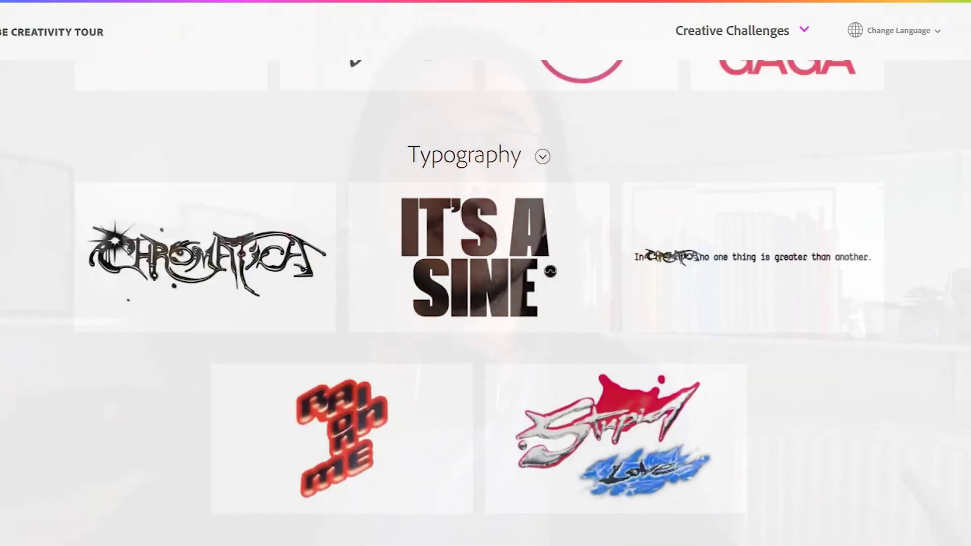
scroll(486, 303, "up", 20)
left_click(658, 283)
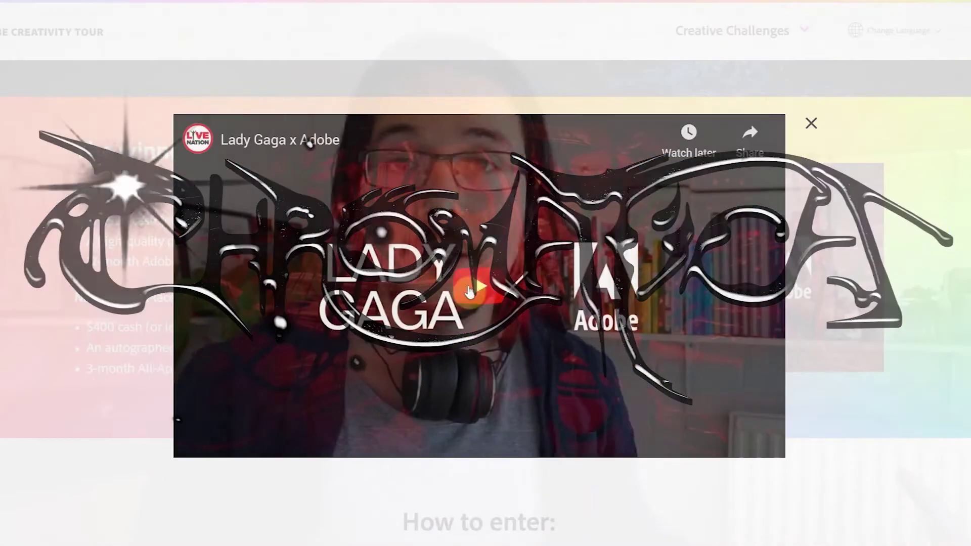
left_click(469, 292)
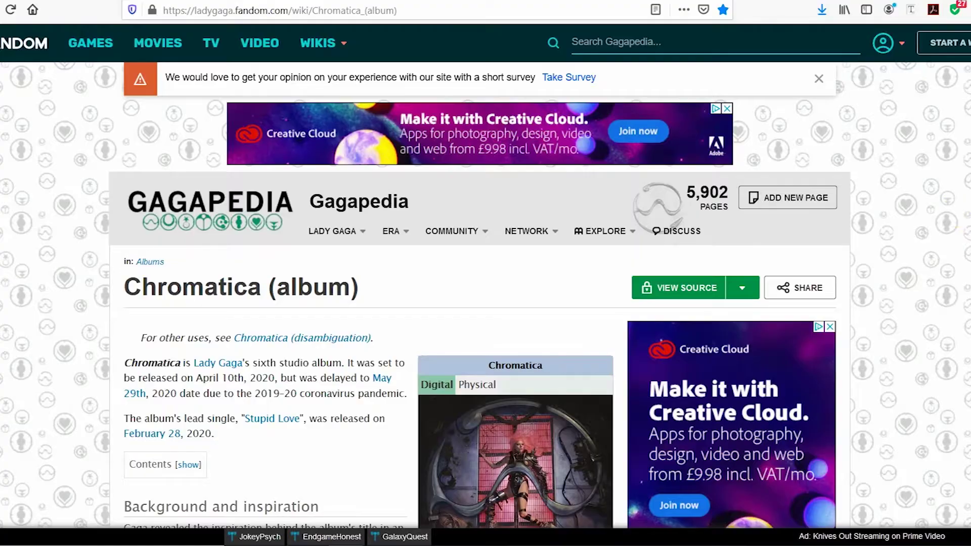
Highlight the wiki quotes on the Chromatica symbol and the cover's photographer and designers.
scroll(95, 347, "down", 5)
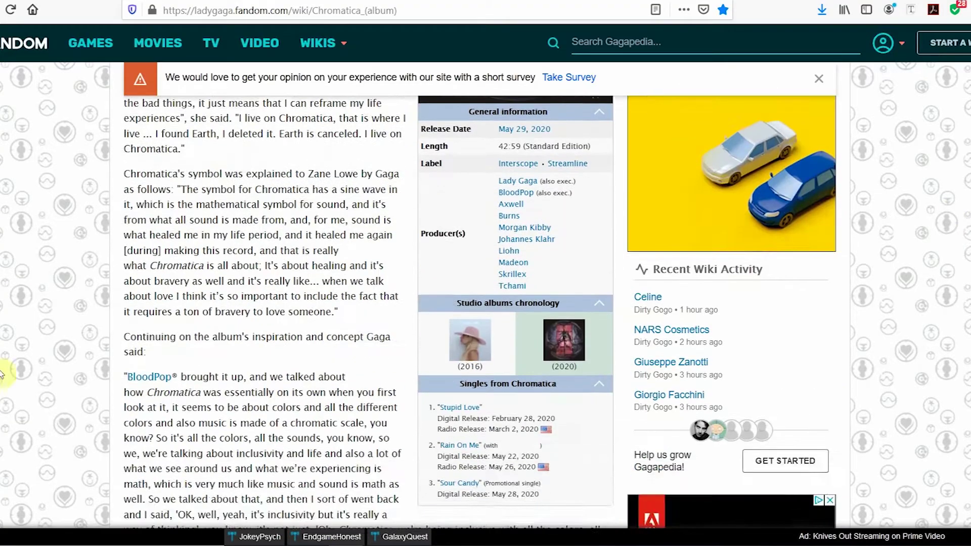
left_click_drag(181, 190, 343, 207)
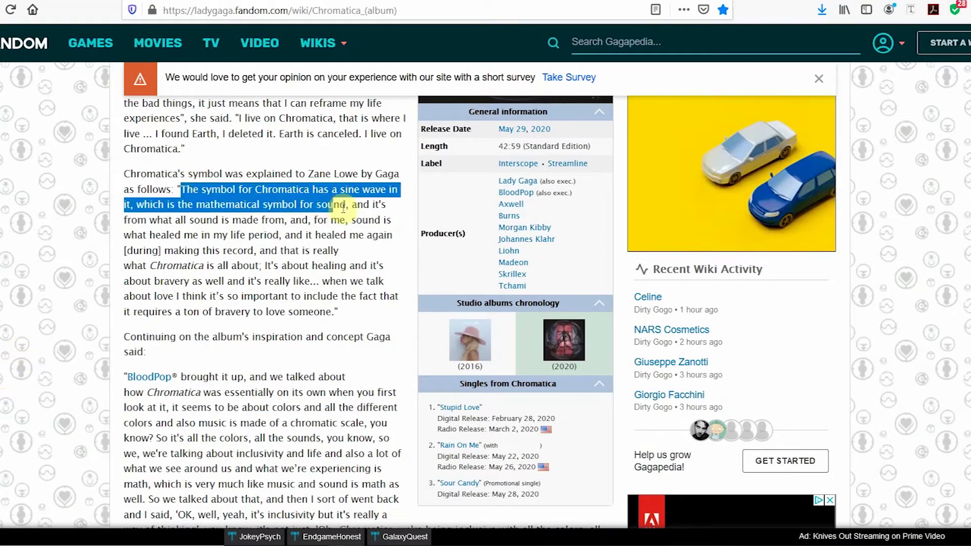
left_click(135, 310)
scroll(142, 309, "down", 3)
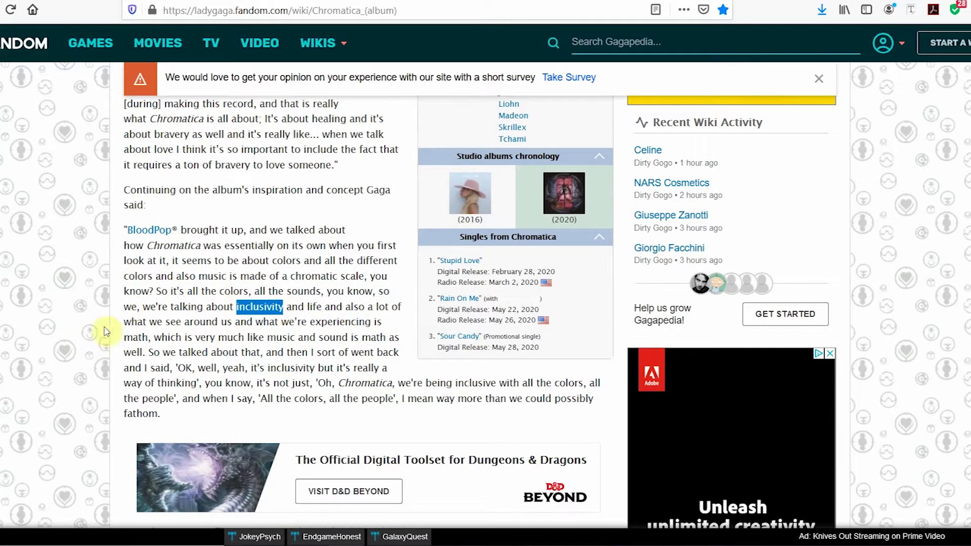
scroll(46, 301, "down", 10)
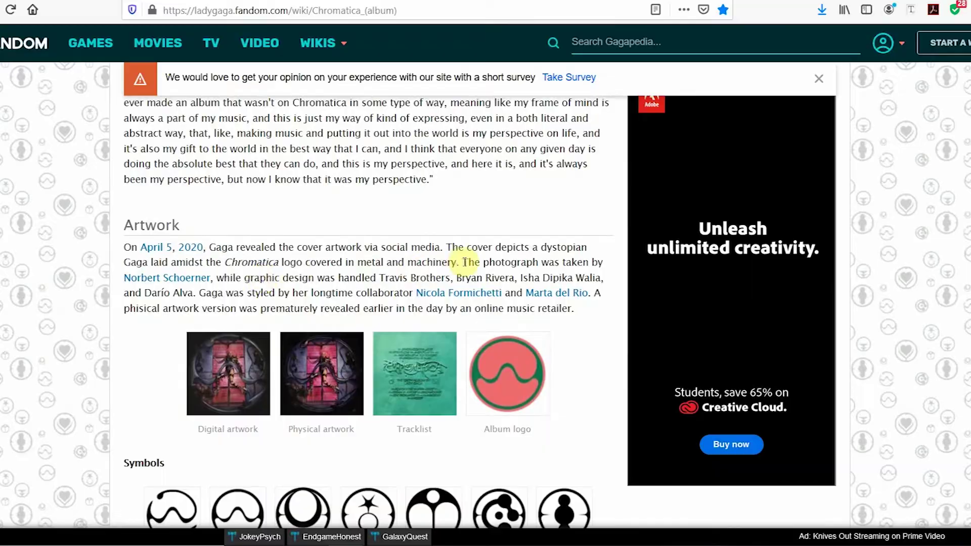
left_click_drag(464, 262, 501, 293)
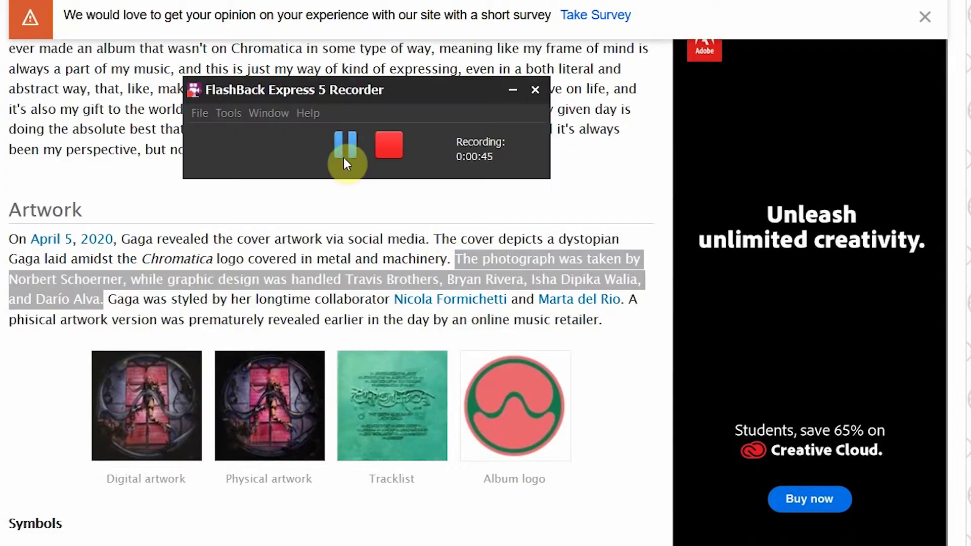
left_click(344, 156)
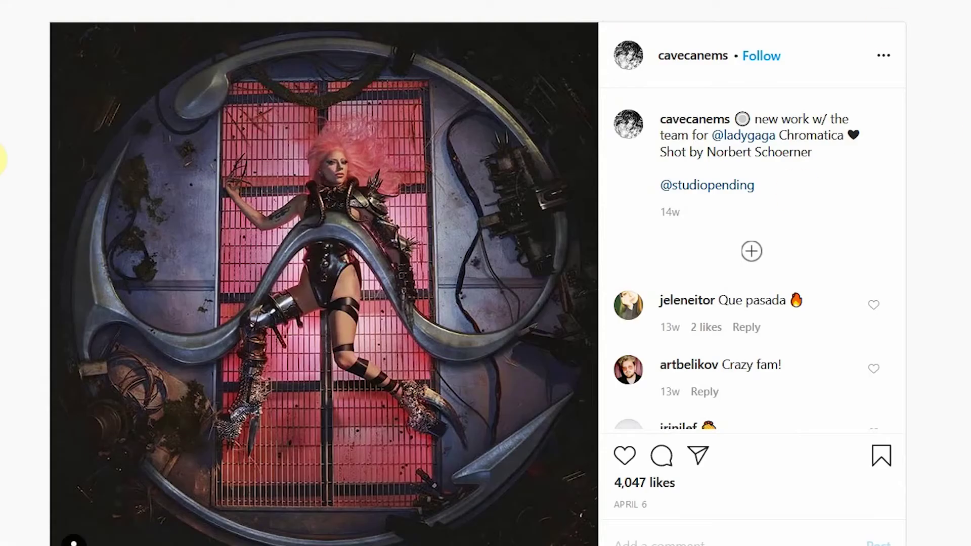
key("alt+Left")
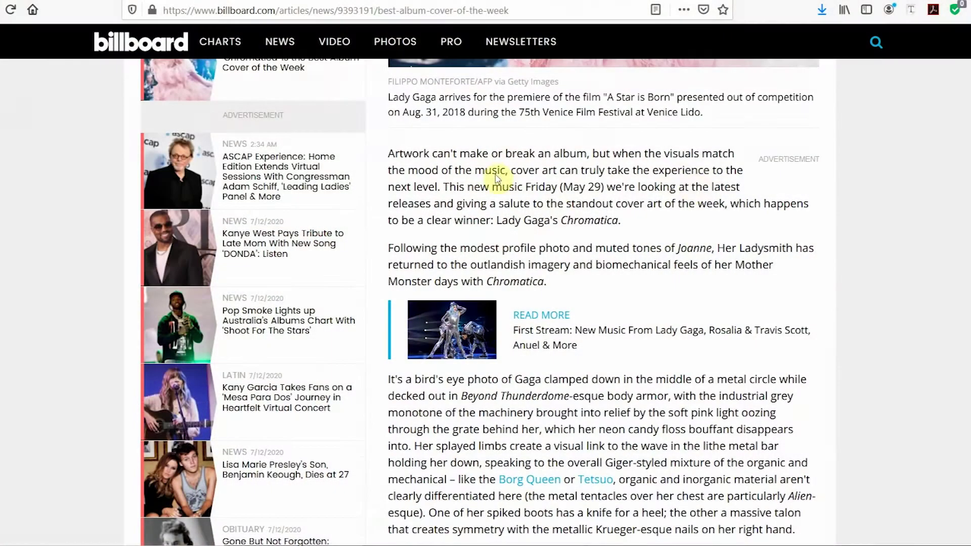
Read the Billboard and Vogue cover articles, ending on the chromatica Pinterest board.
scroll(649, 295, "down", 2)
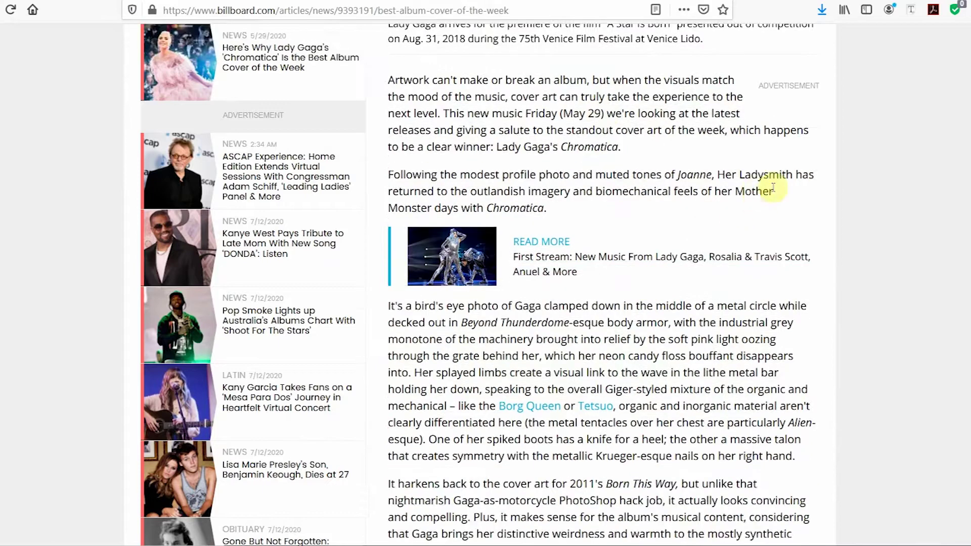
scroll(596, 210, "down", 5)
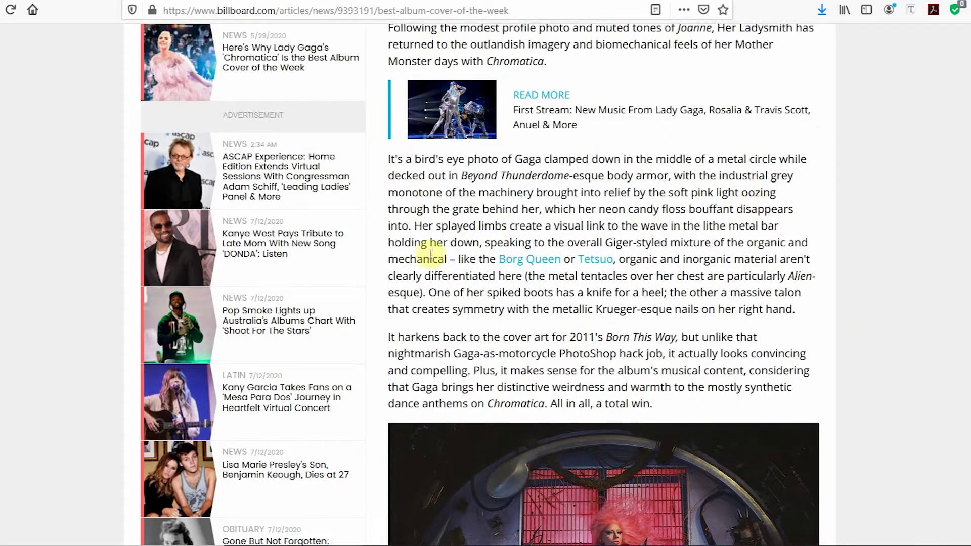
scroll(407, 303, "down", 10)
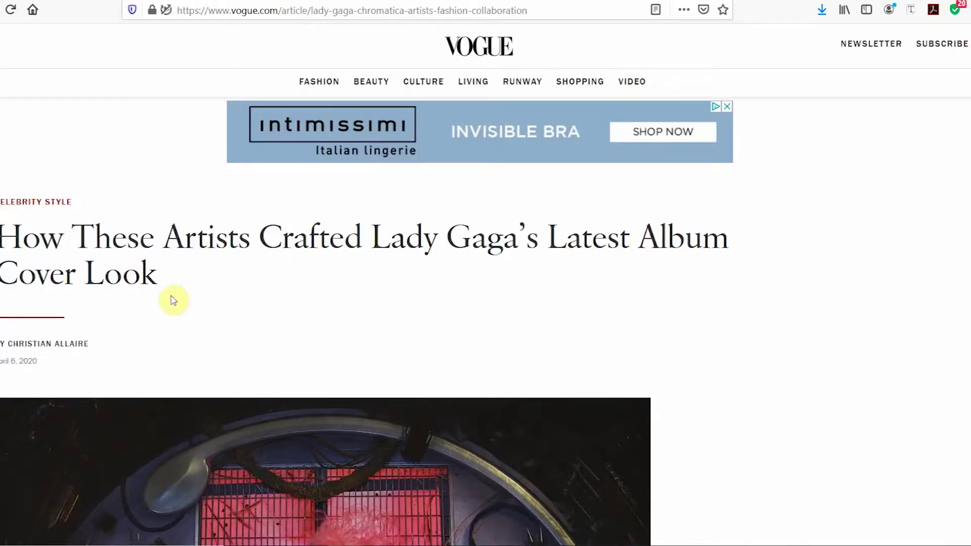
scroll(174, 299, "down", 20)
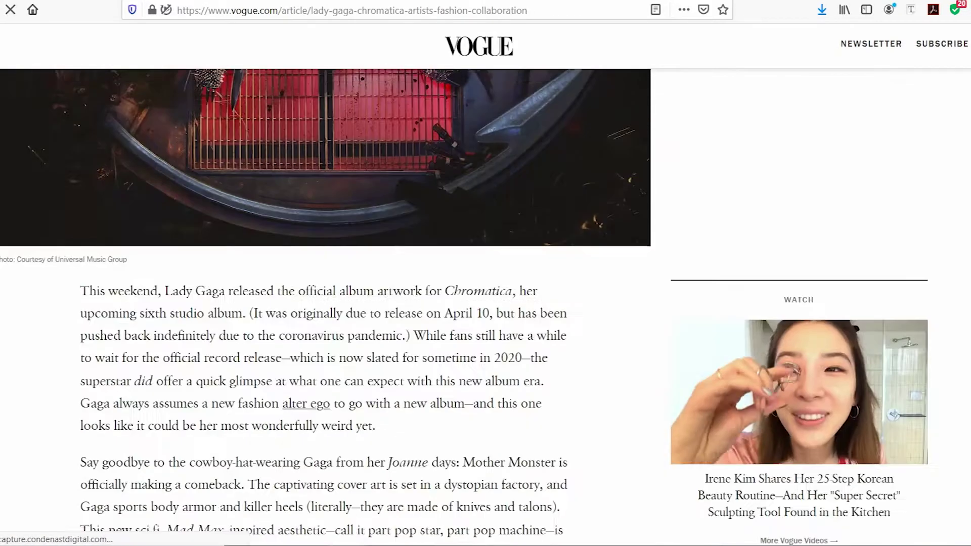
scroll(32, 271, "down", 15)
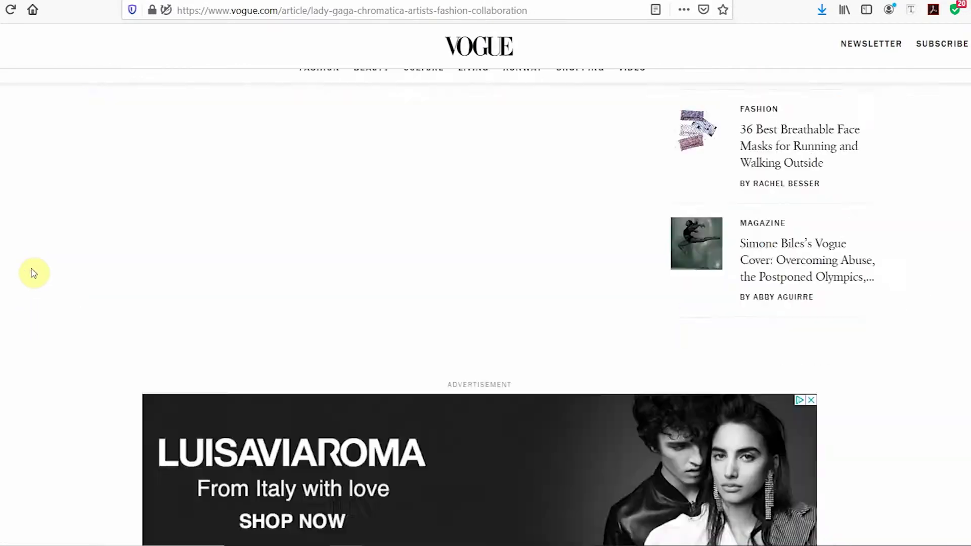
scroll(34, 273, "down", 15)
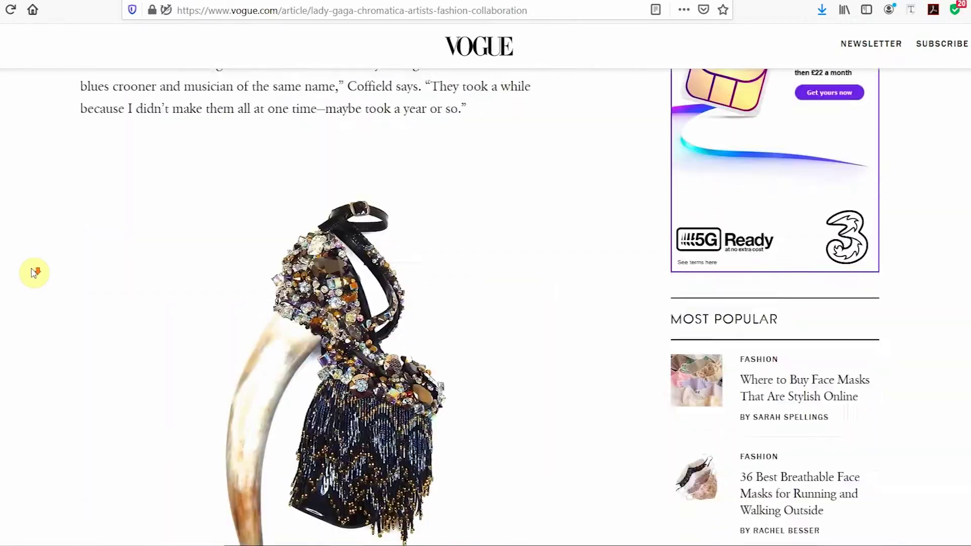
scroll(33, 273, "up", 1)
scroll(34, 273, "down", 20)
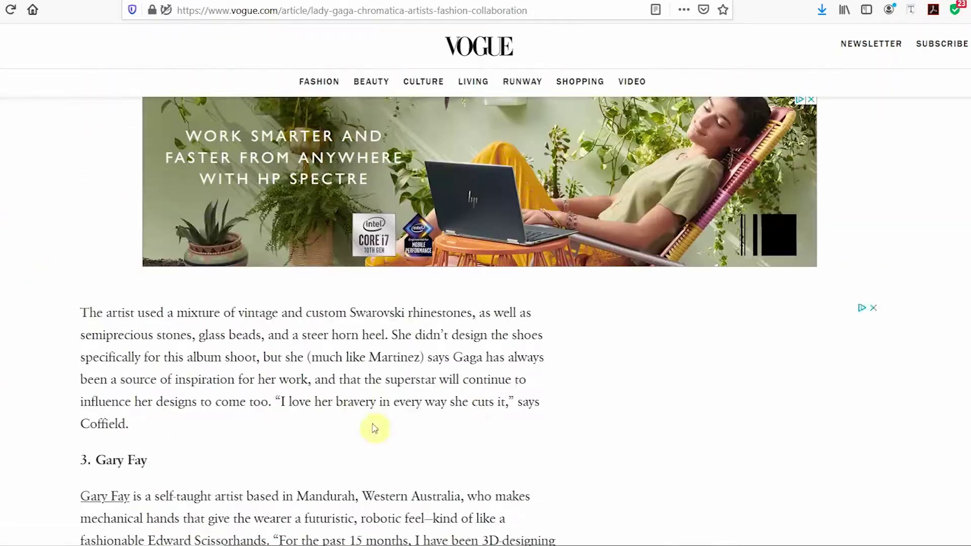
left_click(861, 516)
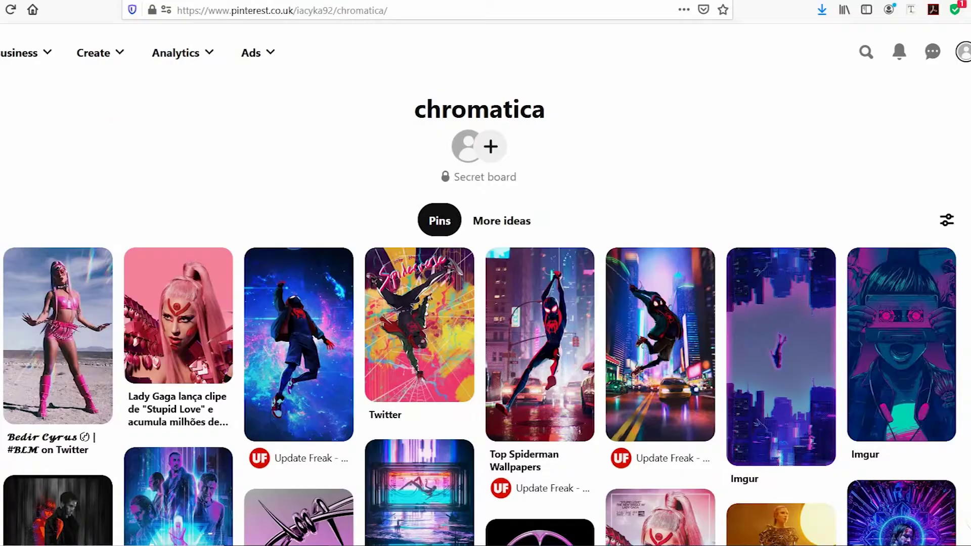
Scroll the chromatica board and preview the pink Chromatica pin.
scroll(485, 334, "down", 6)
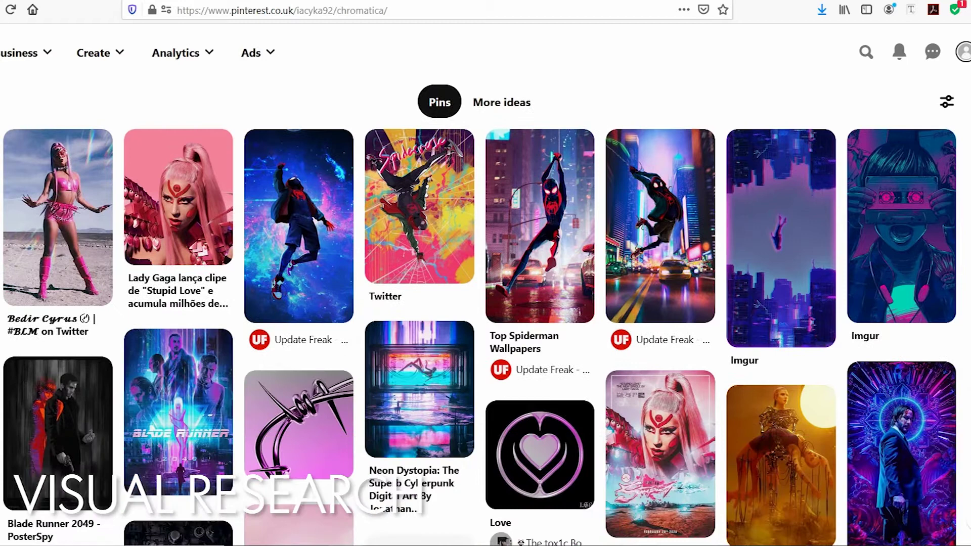
scroll(486, 333, "down", 5)
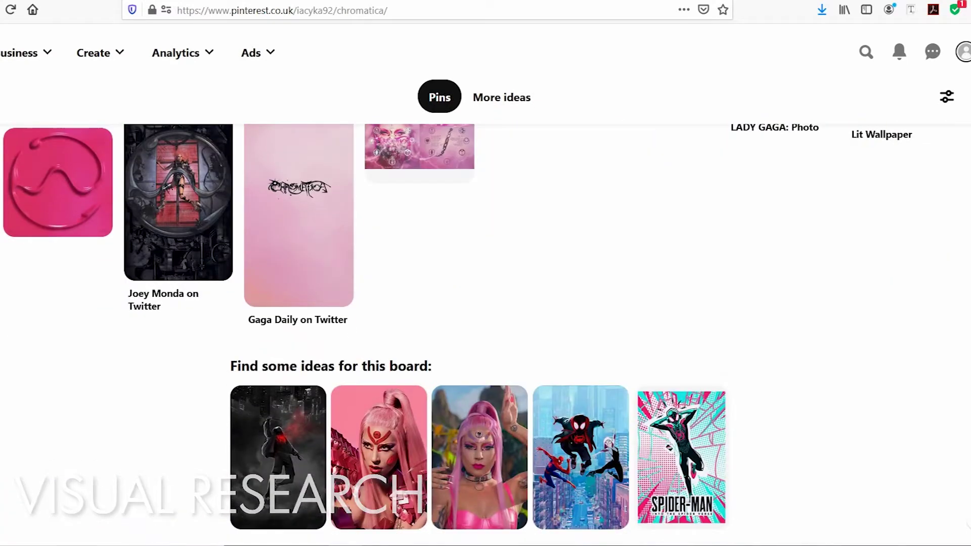
scroll(229, 491, "up", 10)
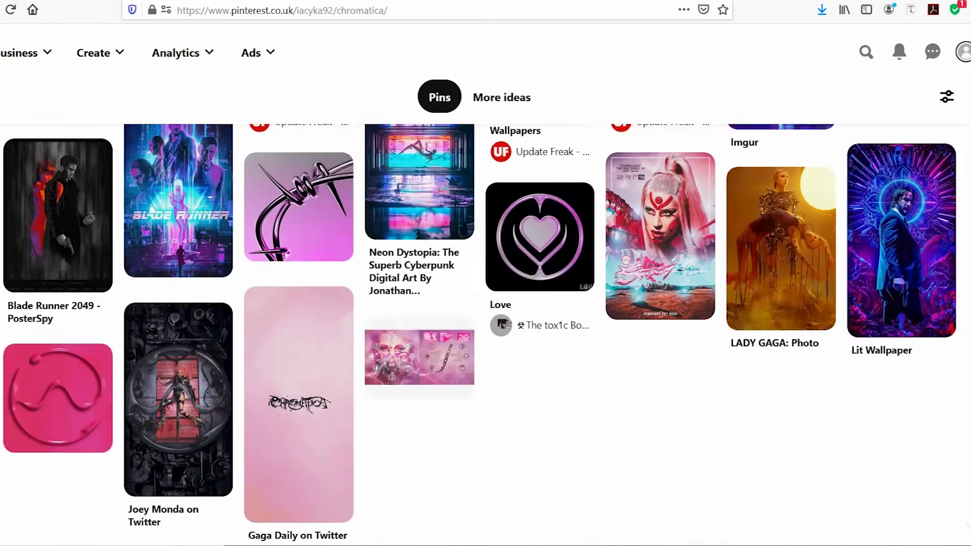
scroll(230, 491, "down", 4)
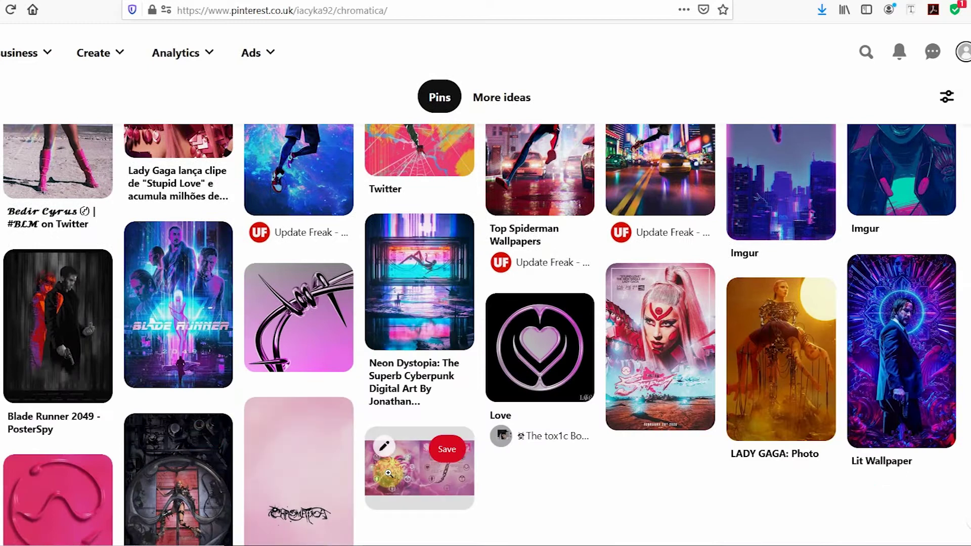
left_click(390, 477)
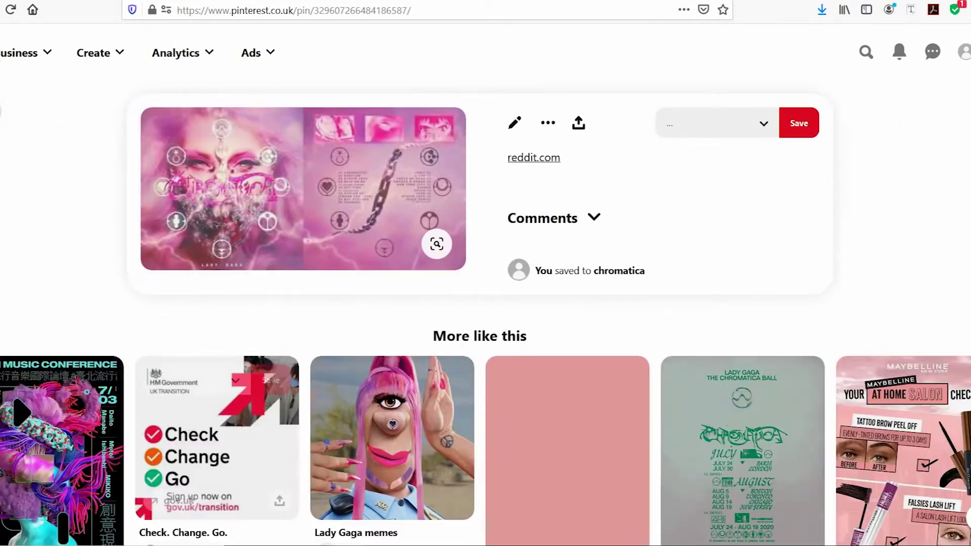
key("alt+Left")
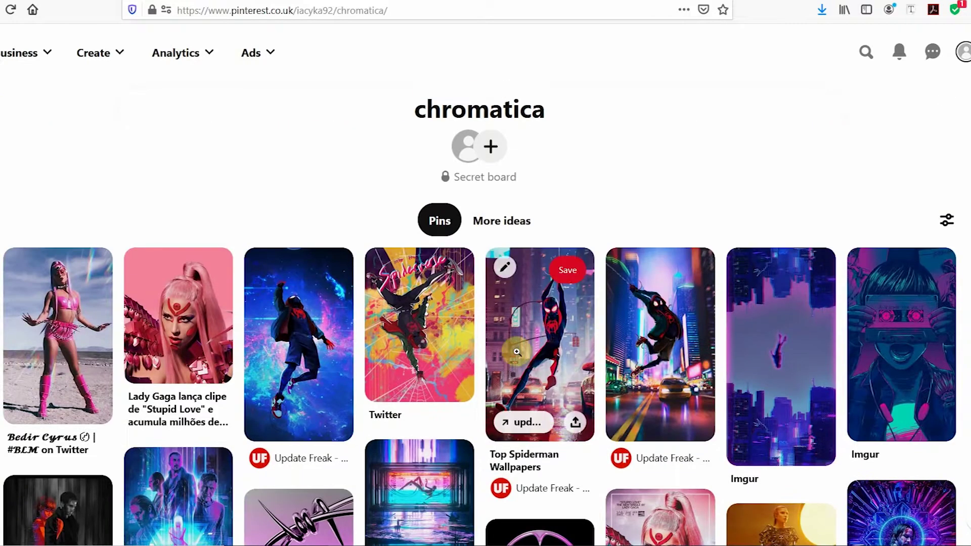
Preview the Lit Wallpaper pin, then open and scroll the Lady Gaga 'Stupid Love' poster pin.
left_click(921, 313)
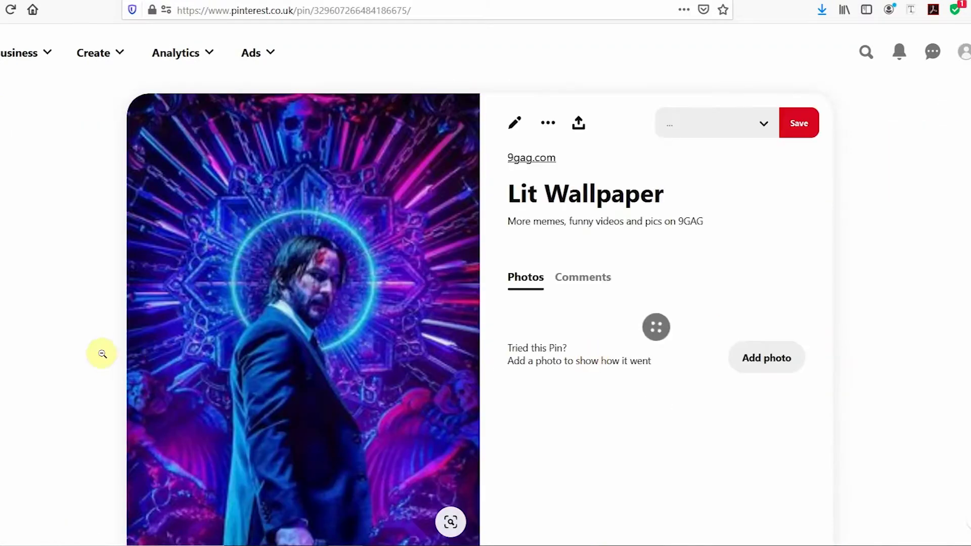
scroll(6, 379, "down", 3)
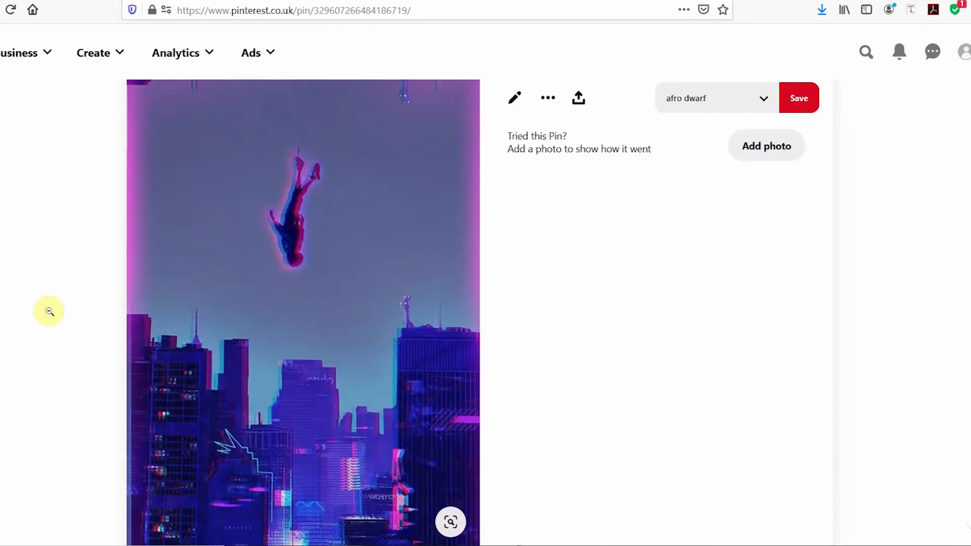
left_click(7, 218)
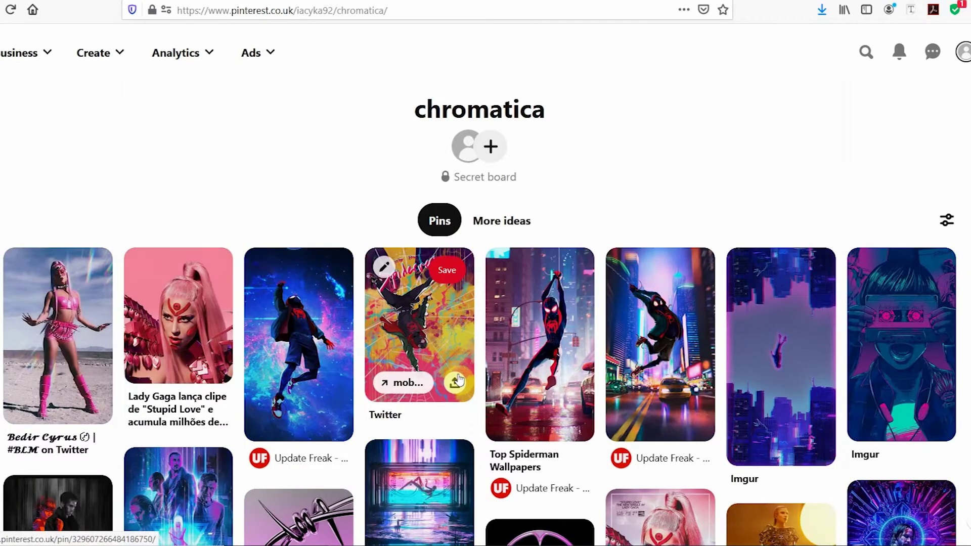
scroll(445, 355, "down", 5)
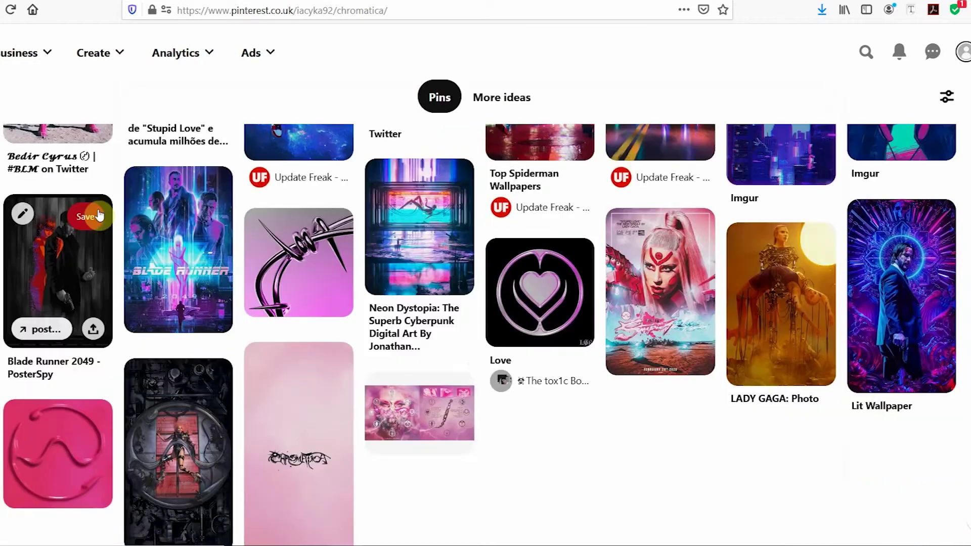
left_click(633, 309)
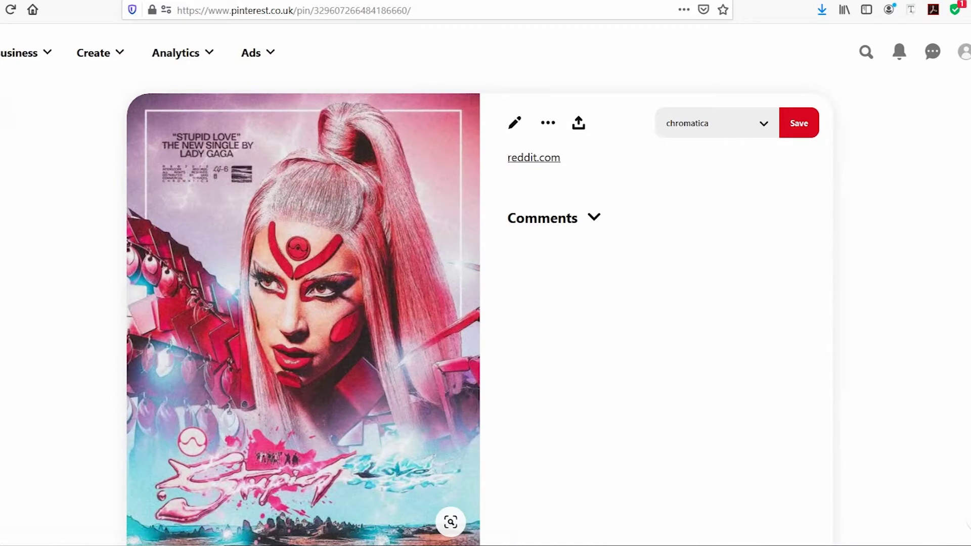
scroll(485, 303, "down", 3)
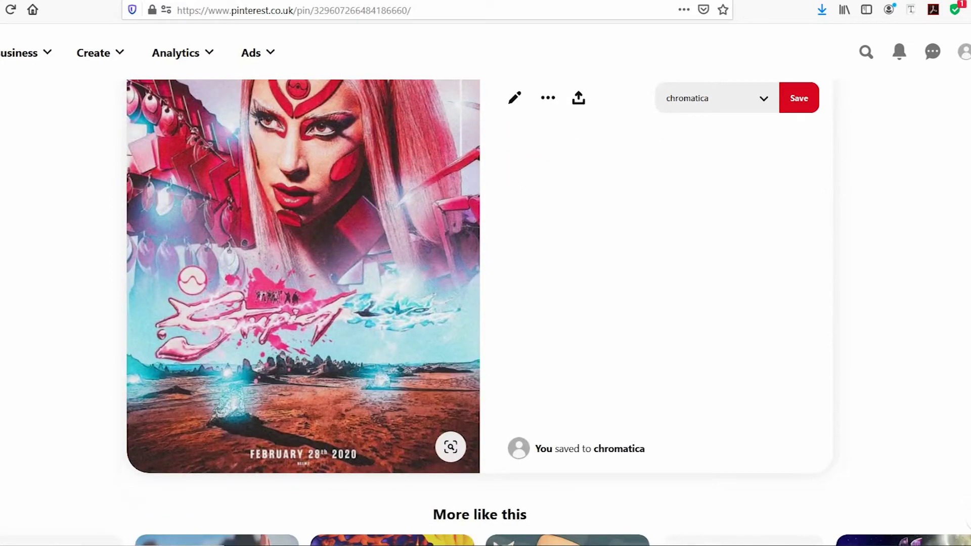
scroll(486, 304, "up", 3)
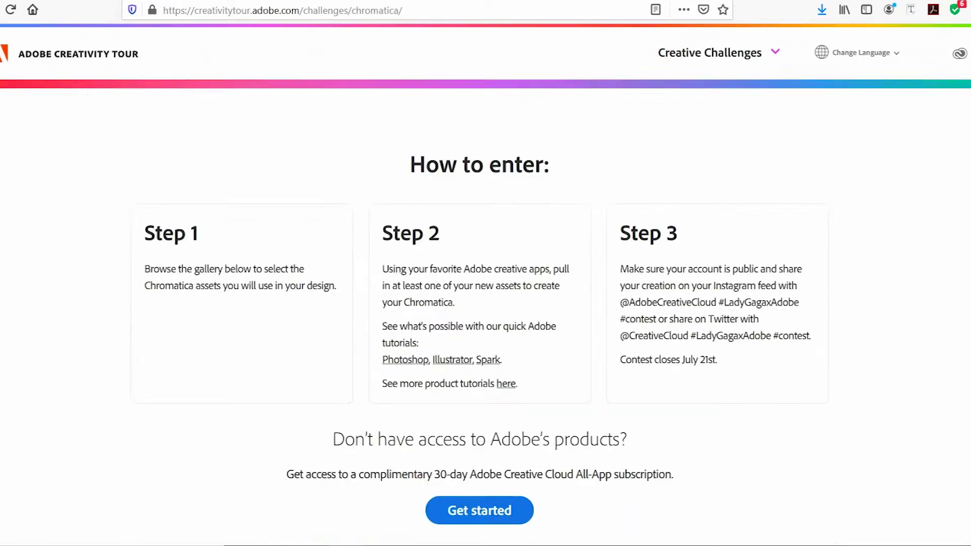
scroll(486, 313, "down", 1)
scroll(486, 303, "down", 10)
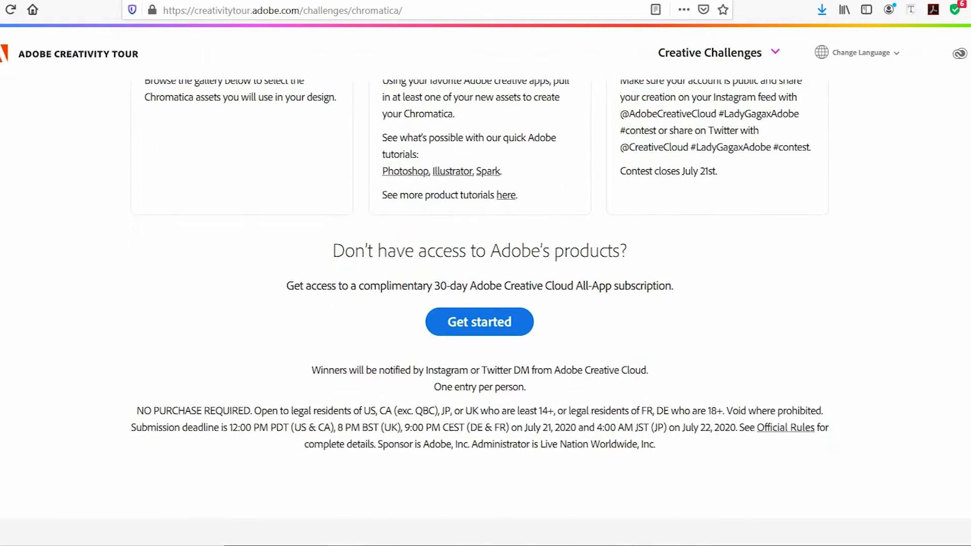
scroll(486, 303, "down", 1)
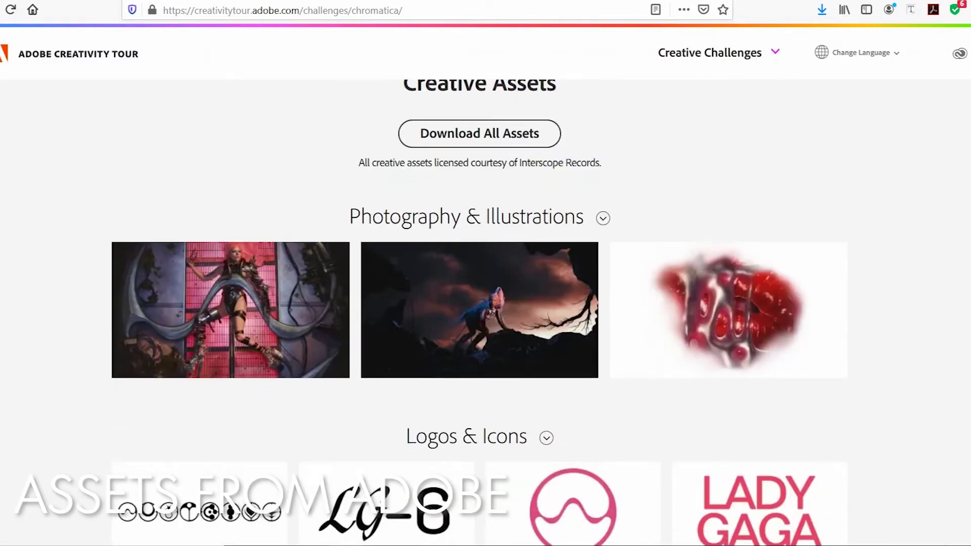
scroll(478, 312, "down", 7)
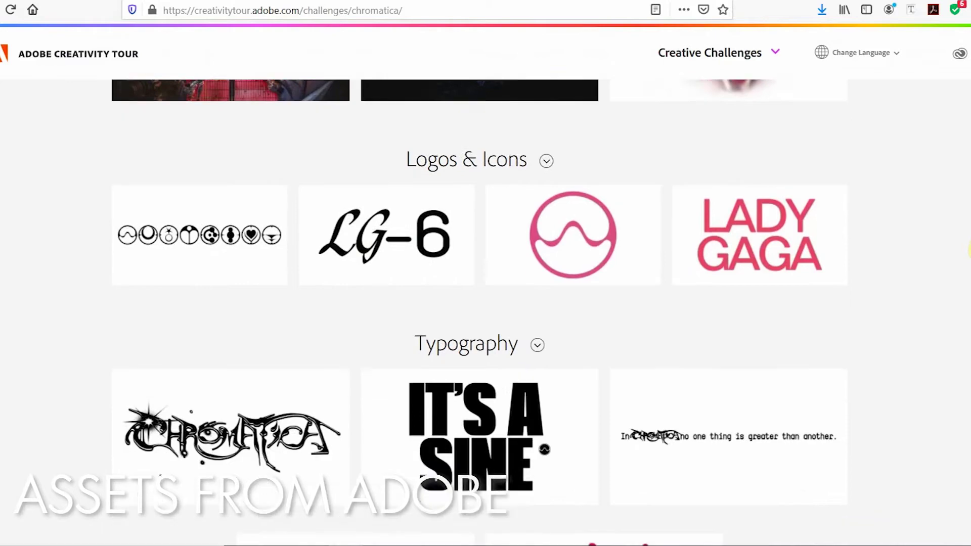
scroll(479, 312, "down", 3)
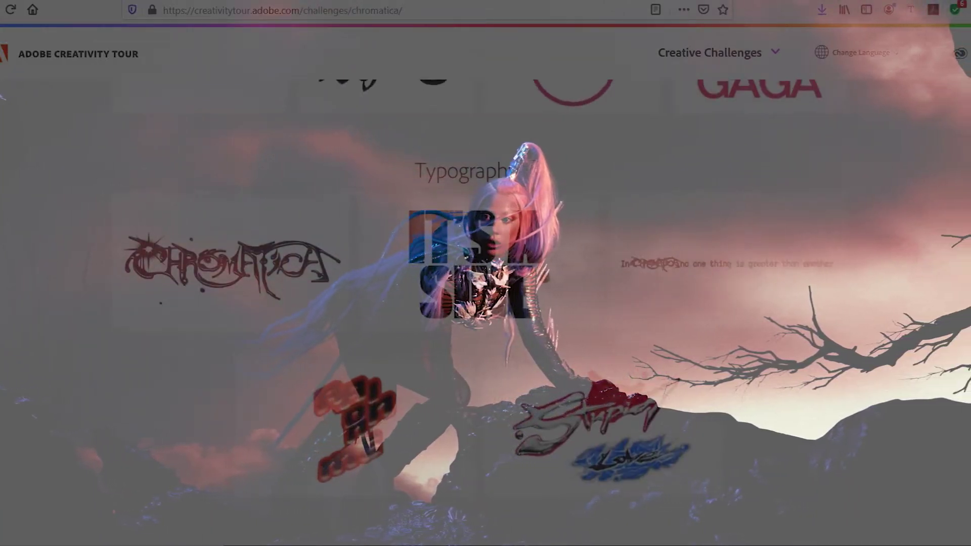
scroll(478, 313, "up", 3)
scroll(479, 313, "up", 20)
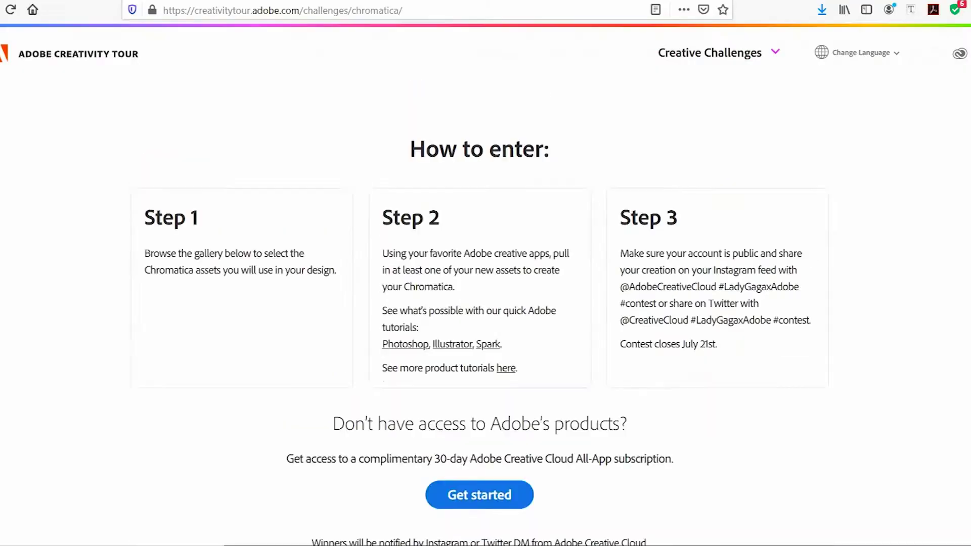
scroll(479, 313, "up", 2)
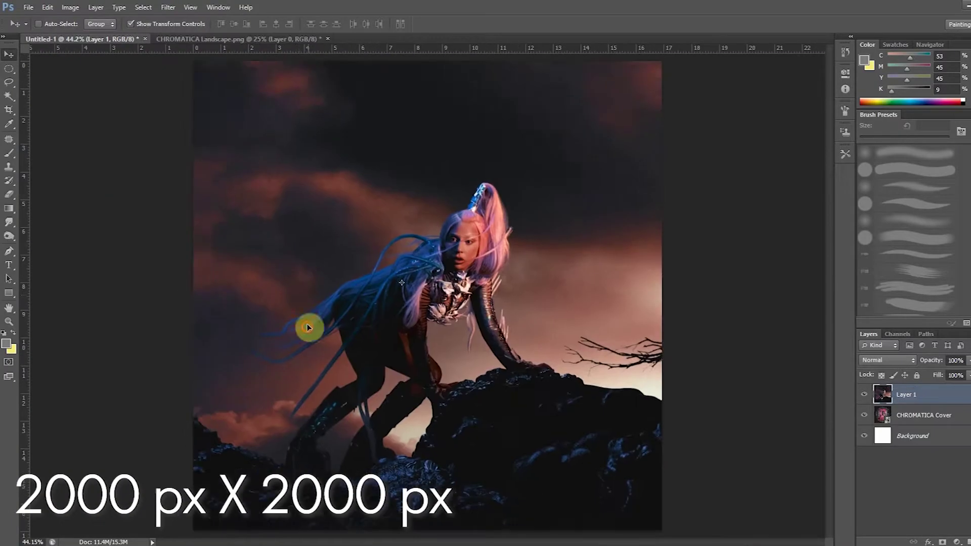
Scale the landscape down, move it lower, and apply Levels 15/1.61/213 to its copy.
key("ctrl+minus")
key("ctrl+minus")
left_click_drag(725, 442, 533, 282)
key("Return")
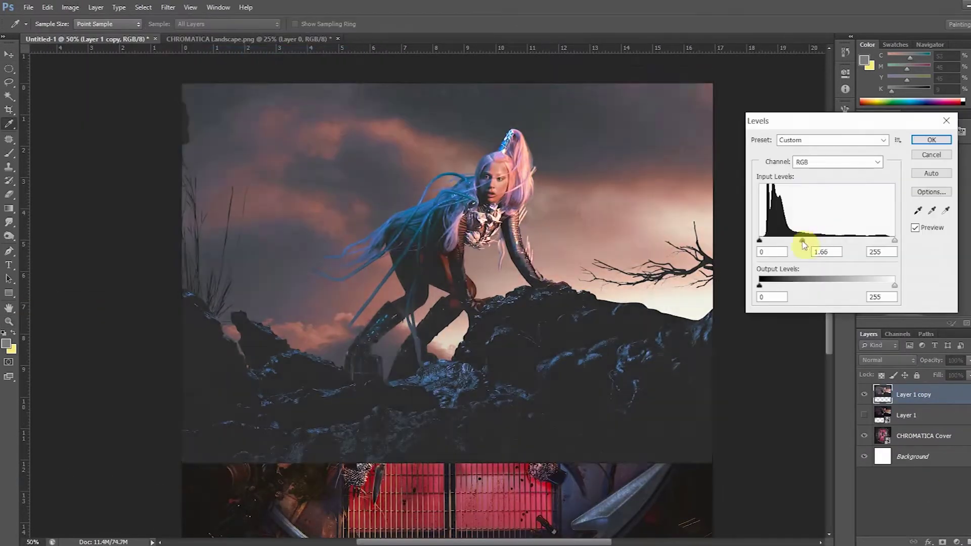
left_click(916, 228)
left_click(915, 228)
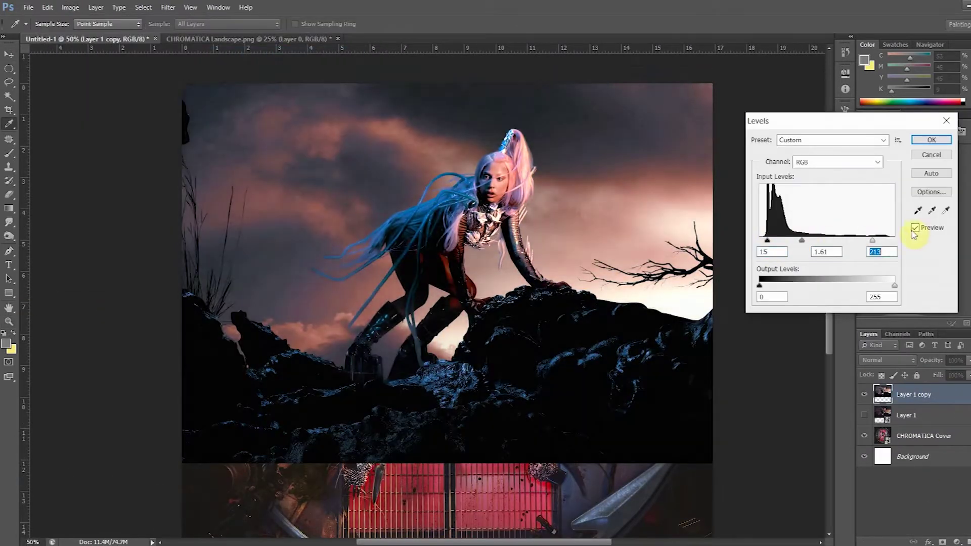
left_click(919, 141)
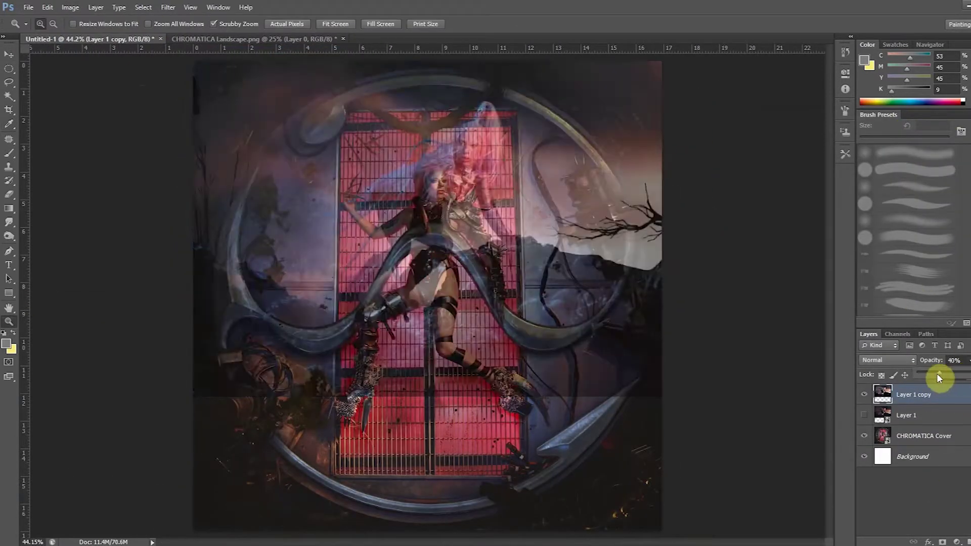
Duplicate the CHROMATICA Cover layer and switch to the Magic Eraser for similar colours.
right_click(924, 435)
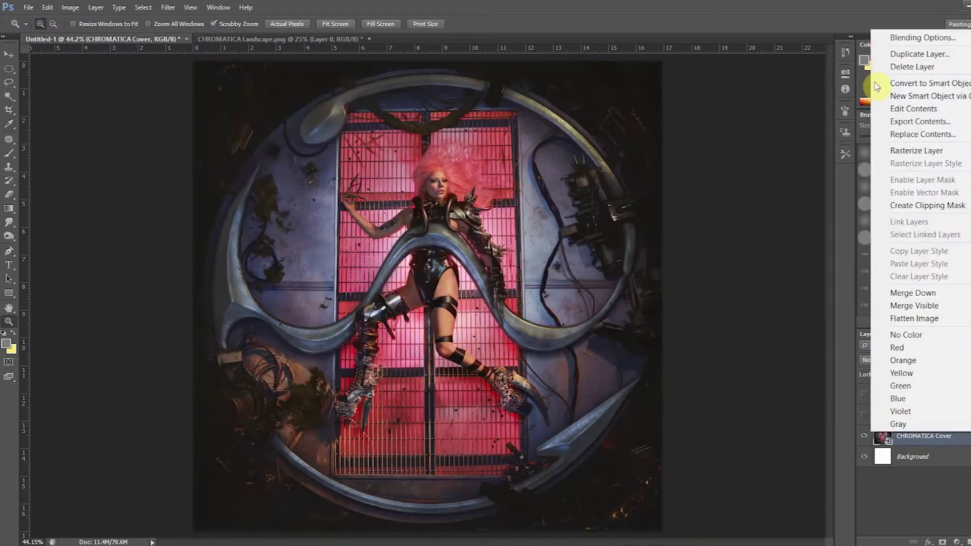
left_click(860, 55)
left_click(599, 174)
left_click(20, 193)
left_click(65, 213)
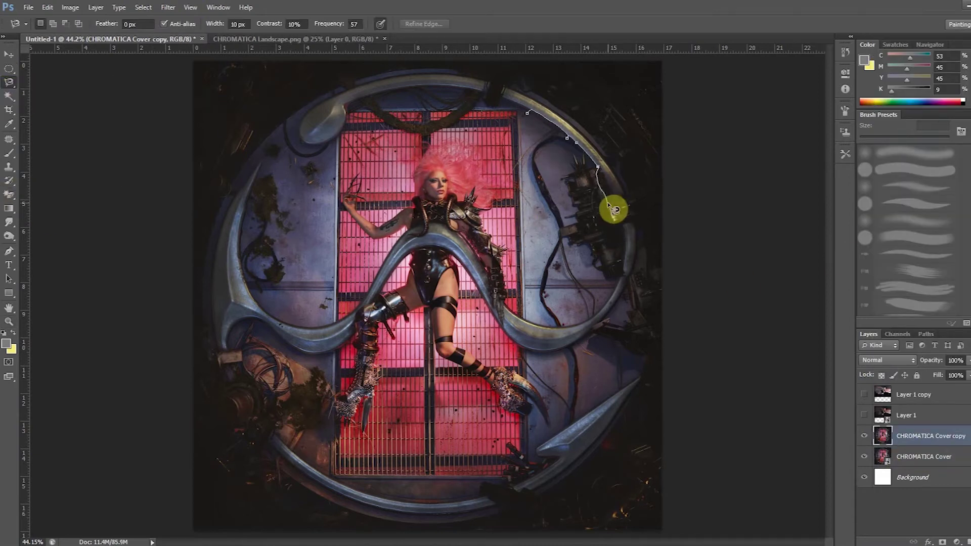
Hide the original CHROMATICA Cover layer and erase the copy's centre with a 300 px eraser.
key("Escape")
key("e")
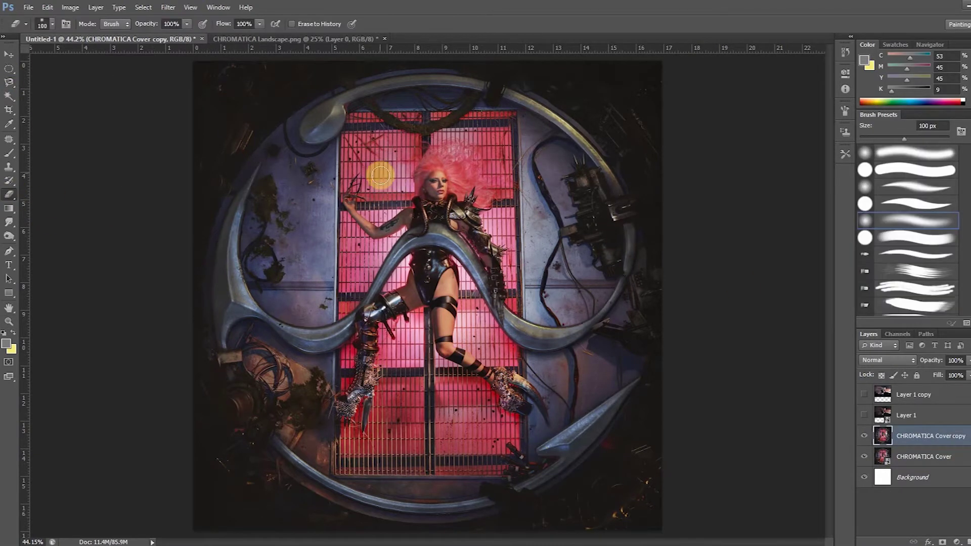
left_click(866, 461)
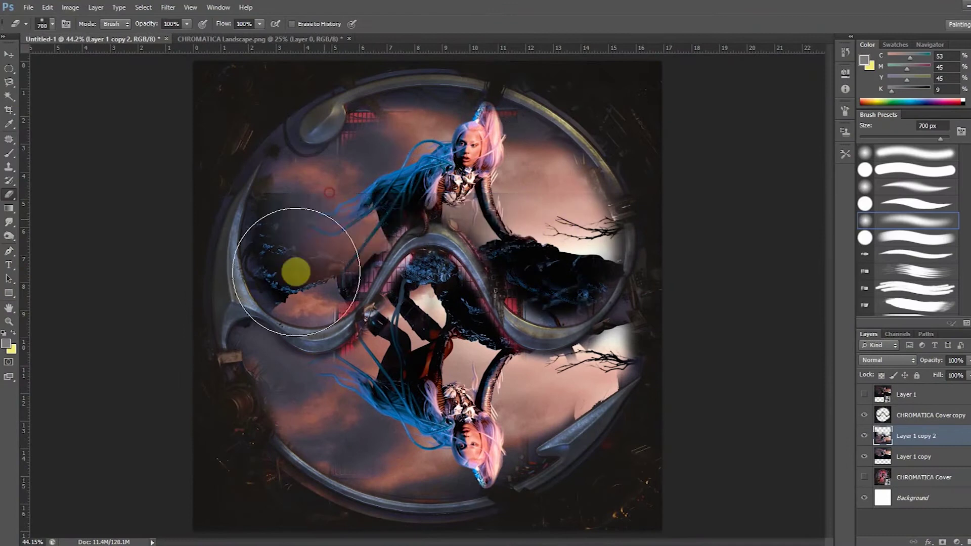
key("ctrl+z")
key("bracketleft")
key("bracketleft")
key("bracketleft")
key("bracketleft")
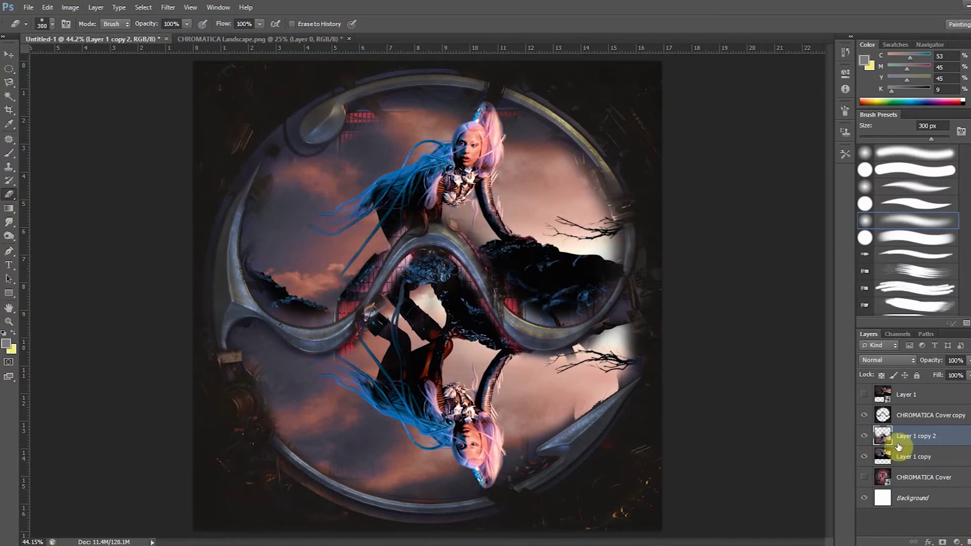
Save the composite as 'new cover.psd'.
key("ctrl+shift+s")
type("new cover")
key("Return")
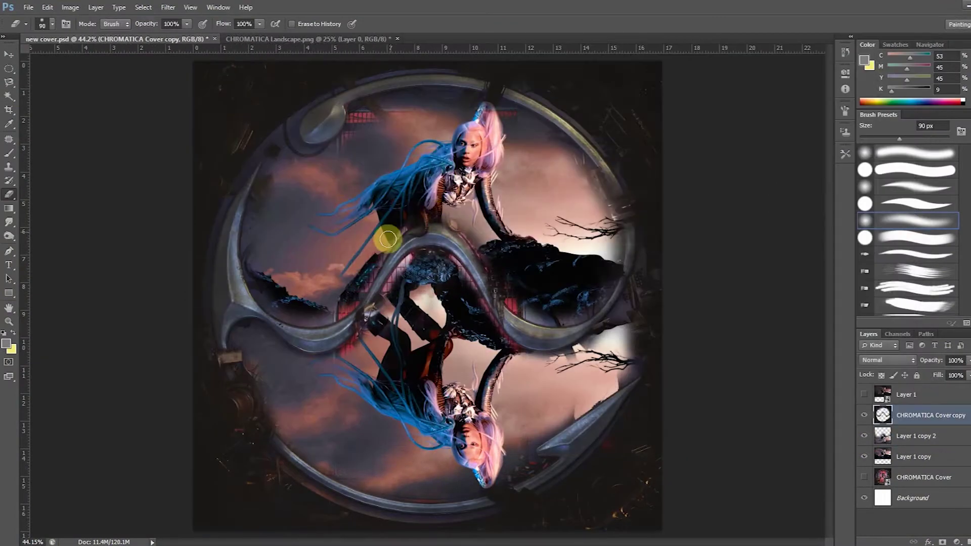
Duplicate the cover copy, set it to Screen blend mode, and make another cover copy.
right_click(931, 415)
left_click(911, 71)
key("Return")
key("bracketright")
key("bracketright")
key("bracketright")
key("bracketright")
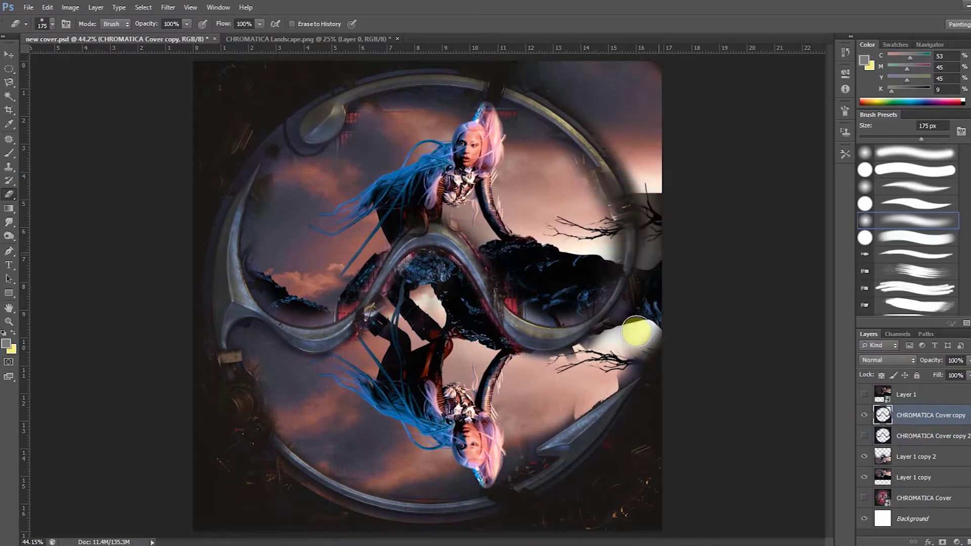
left_click(887, 360)
left_click(868, 181)
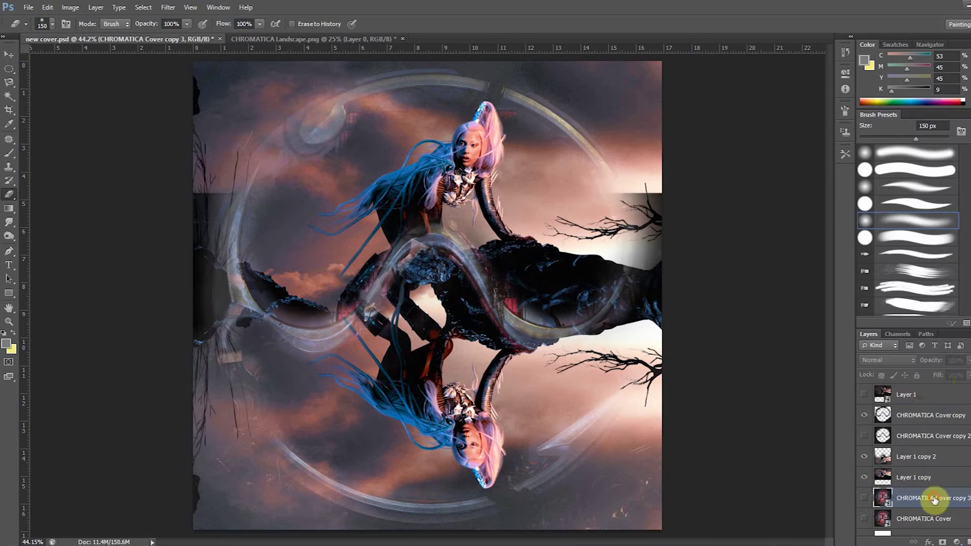
left_click_drag(932, 502, 918, 411)
right_click(918, 418)
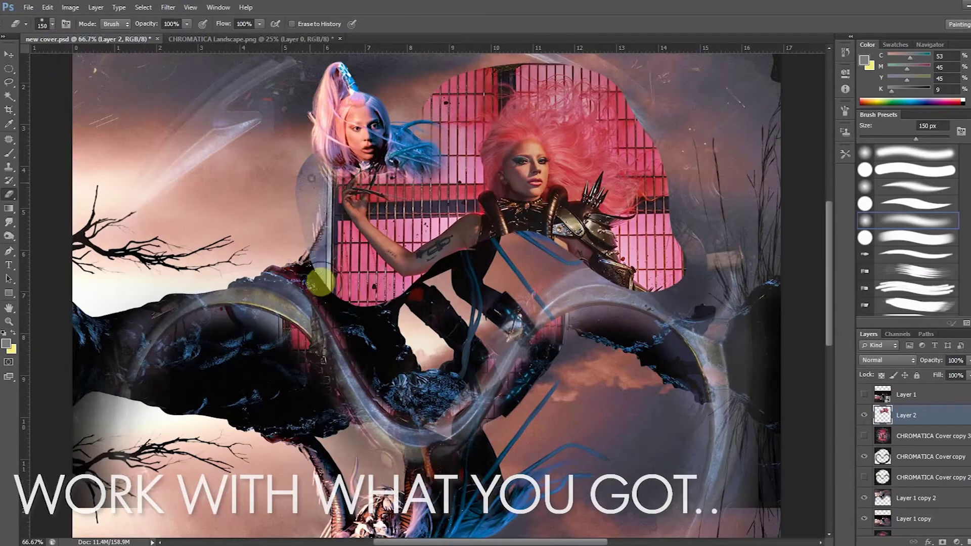
Erase the grey haze beside the woman's arm, then shrink the eraser to 90 px.
left_click_drag(321, 282, 371, 278)
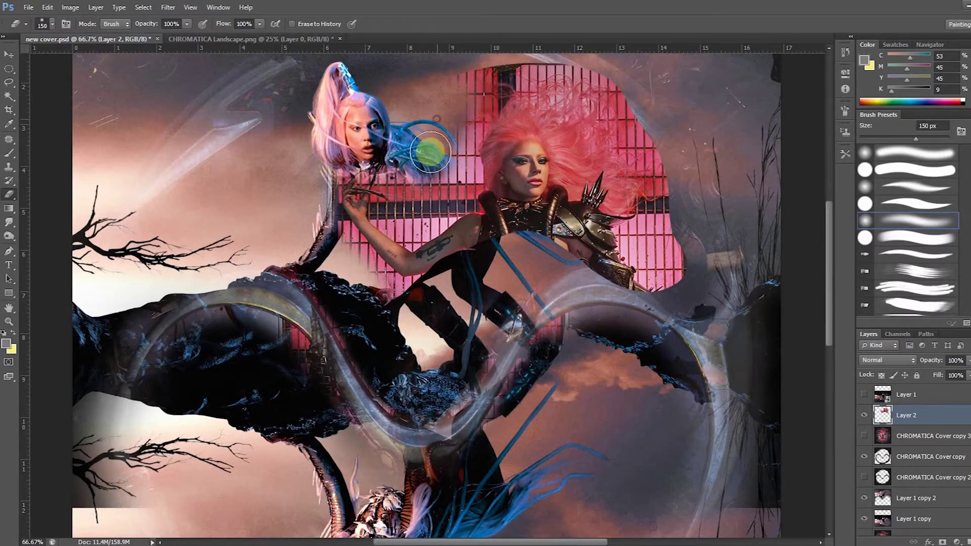
key("ctrl+minus")
key("ctrl+minus")
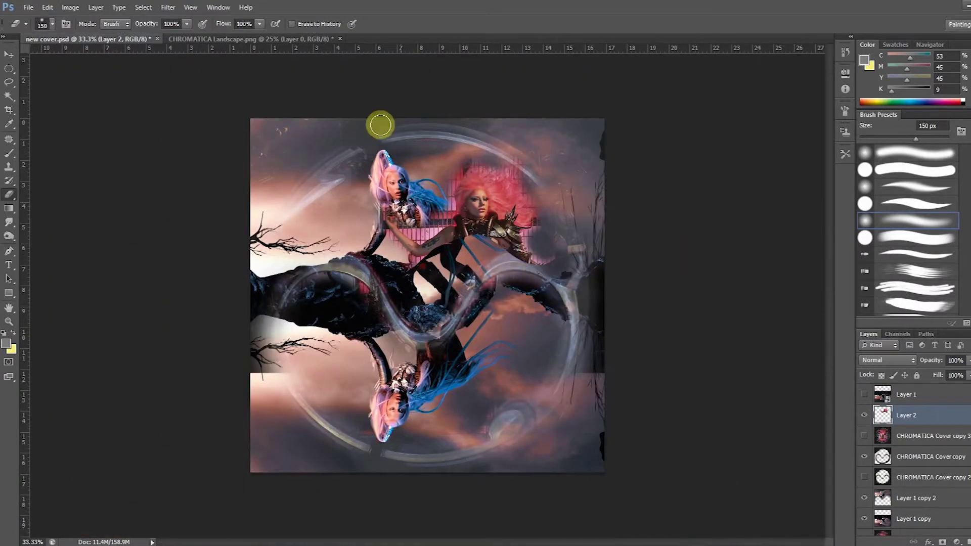
key("ctrl+plus")
key("ctrl+plus")
key("ctrl+plus")
key("bracketleft")
key("bracketleft")
key("bracketleft")
scroll(425, 152, "up", 3)
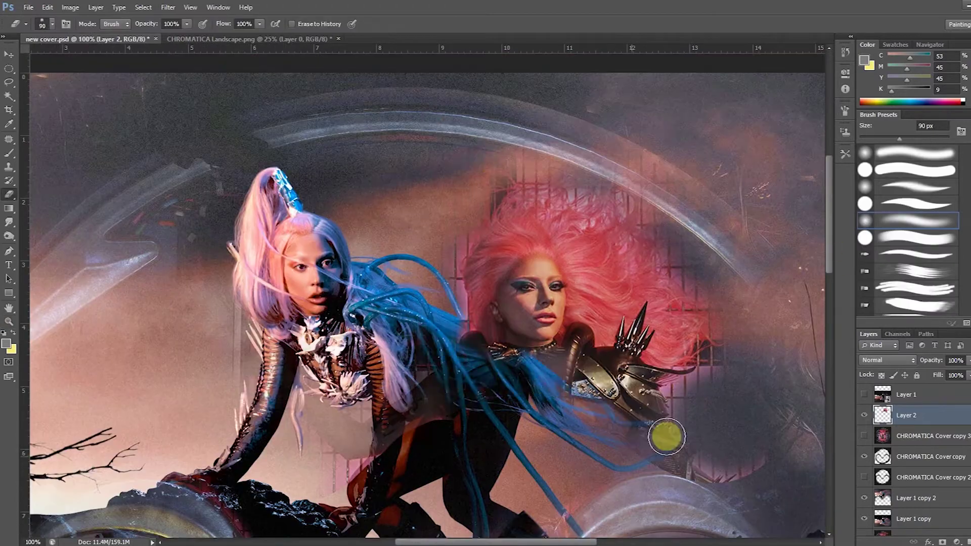
Scale, rotate and flip the pink-haired cut-out into the reflection, then hide that layer.
mouse_move(585, 195)
left_mouse_down()
mouse_move(526, 106)
mouse_move(440, 174)
mouse_move(288, 162)
left_mouse_up()
key("bracketright")
key("bracketright")
key("bracketright")
key("bracketright")
key("bracketright")
key("ctrl+0")
key("ctrl+t")
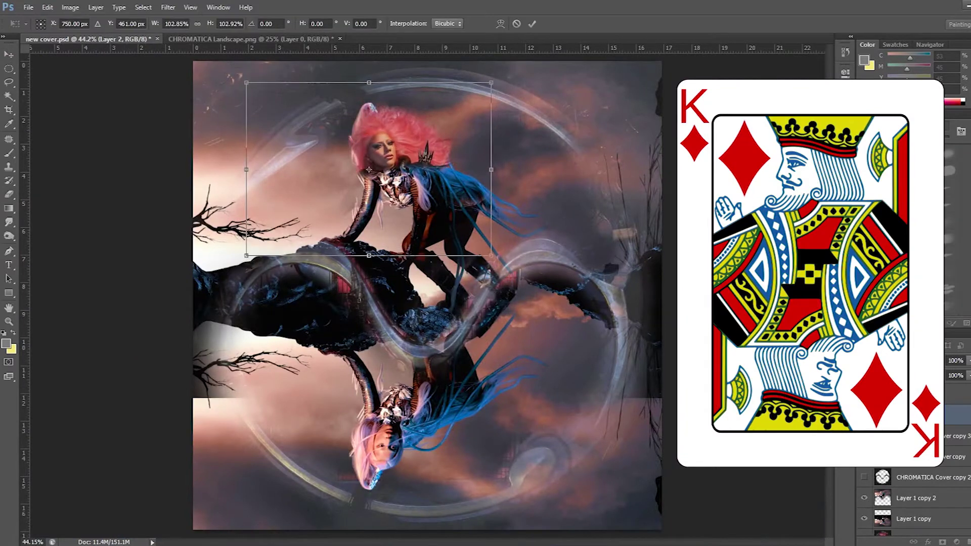
key("Return")
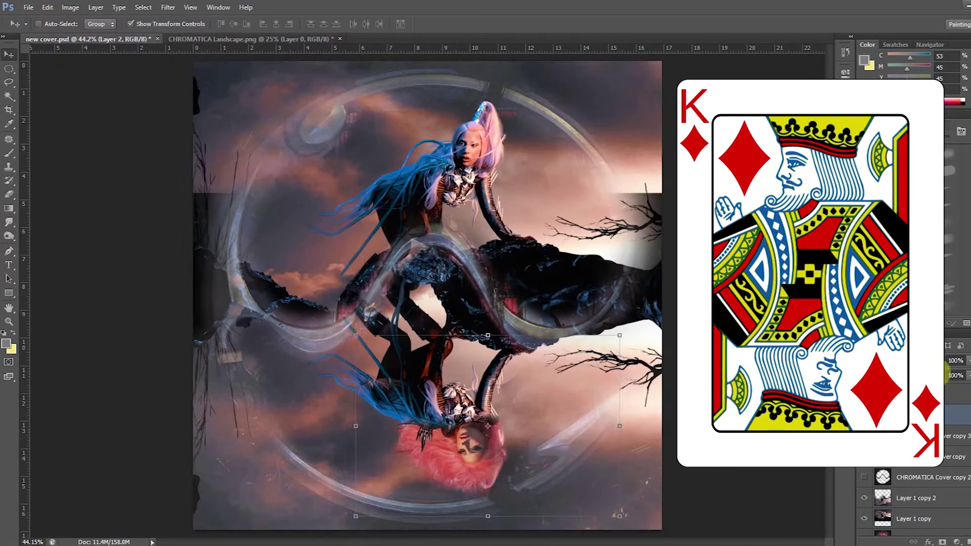
left_click(911, 498)
left_click(865, 501)
Compare the reflection layer on and off and erase dark rock in the lower right.
left_click(865, 498)
key("e")
left_click(864, 499)
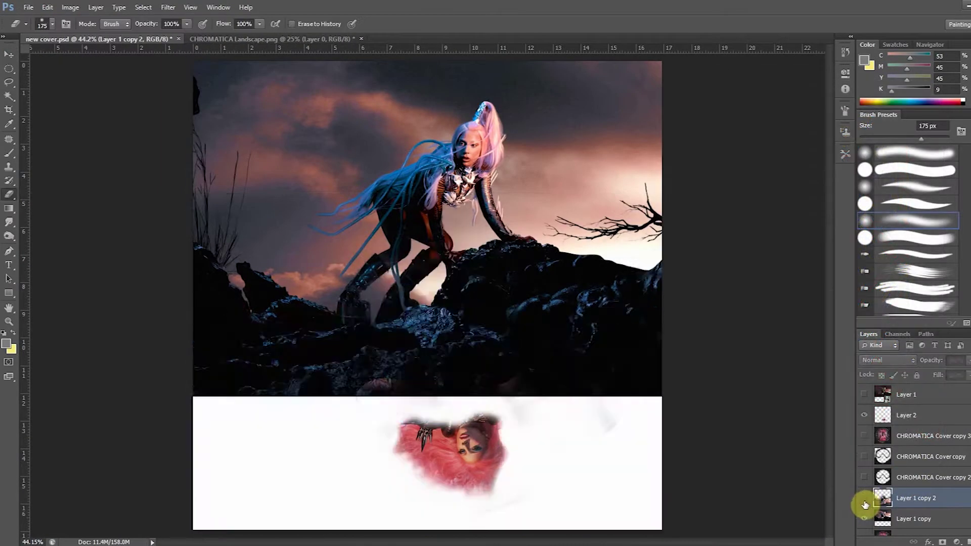
left_click(864, 499)
left_click_drag(656, 258, 597, 345)
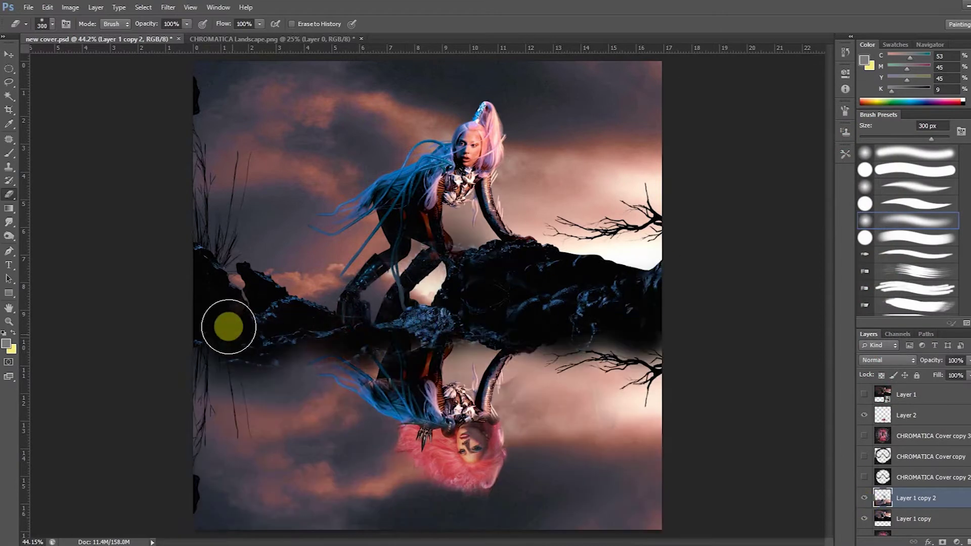
Move Layer 2 below CHROMATICA Cover copy 2, desaturate it to -57, and add a Gradient Map.
left_click_drag(890, 415, 863, 481)
left_click(70, 8)
left_click(238, 106)
left_click_drag(866, 152, 836, 158)
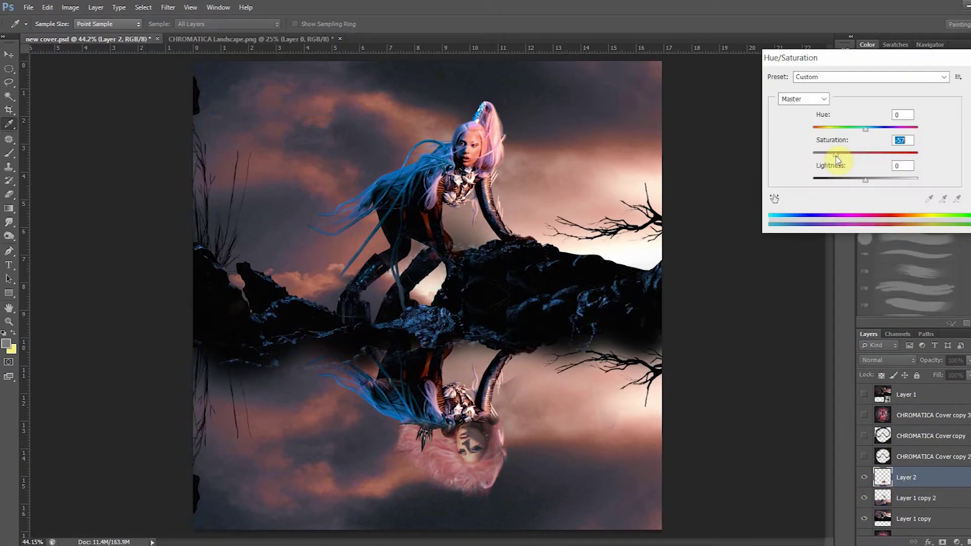
key("Return")
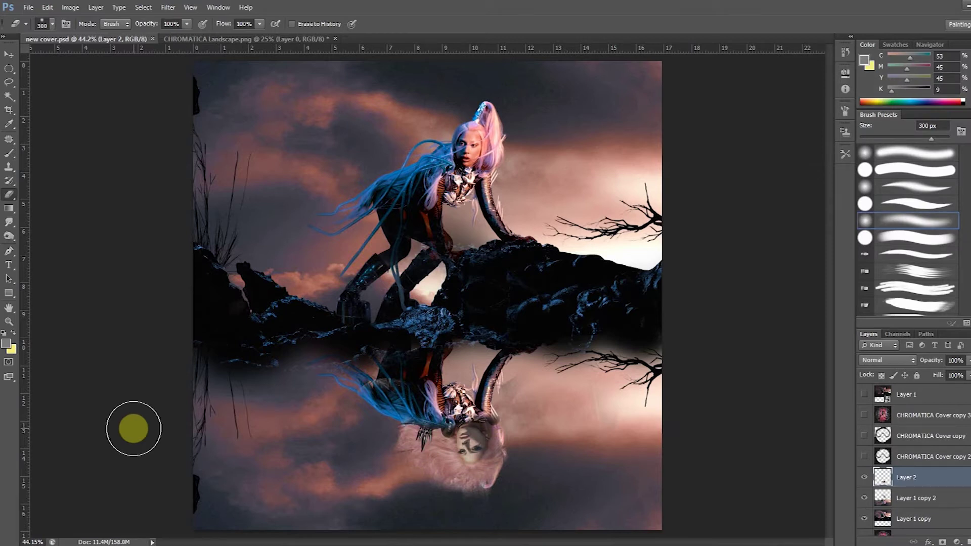
left_click(956, 542)
left_click(911, 524)
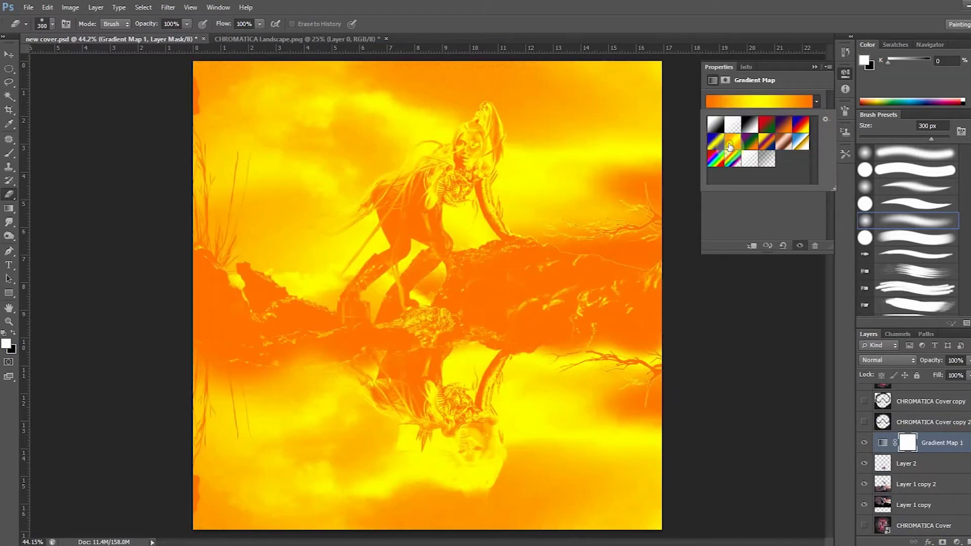
Change a gradient stop colour, hide Gradient Map 1, and select CHROMATICA Cover copy 2.
left_click(770, 108)
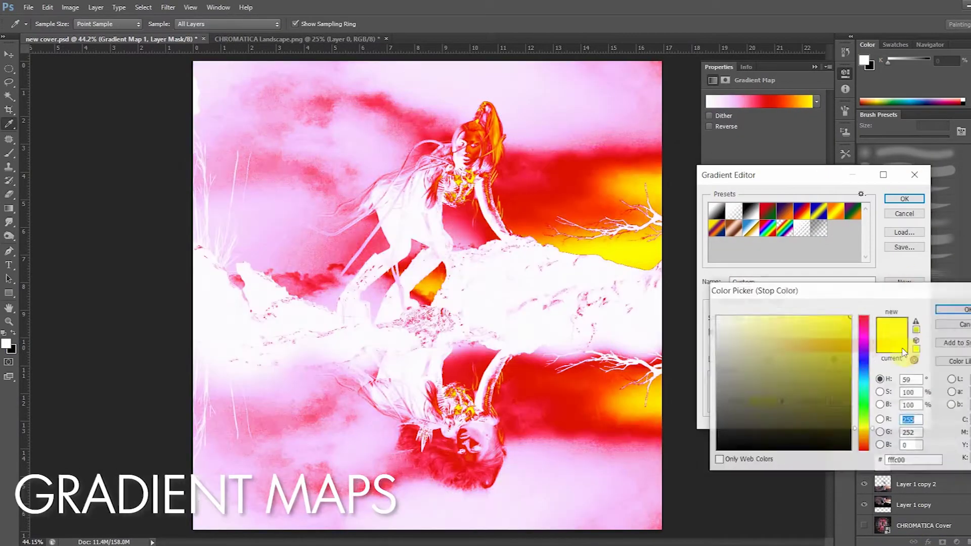
left_click(832, 357)
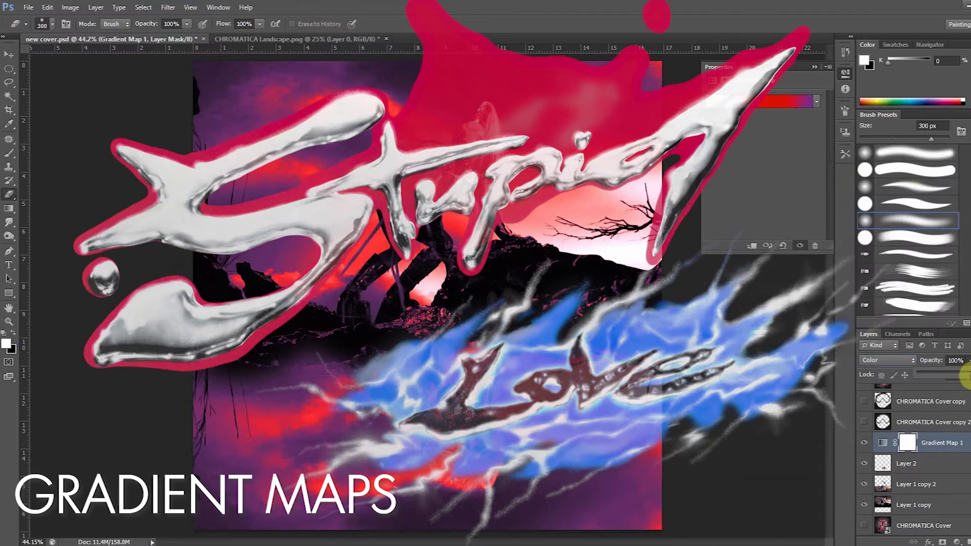
left_click(865, 443)
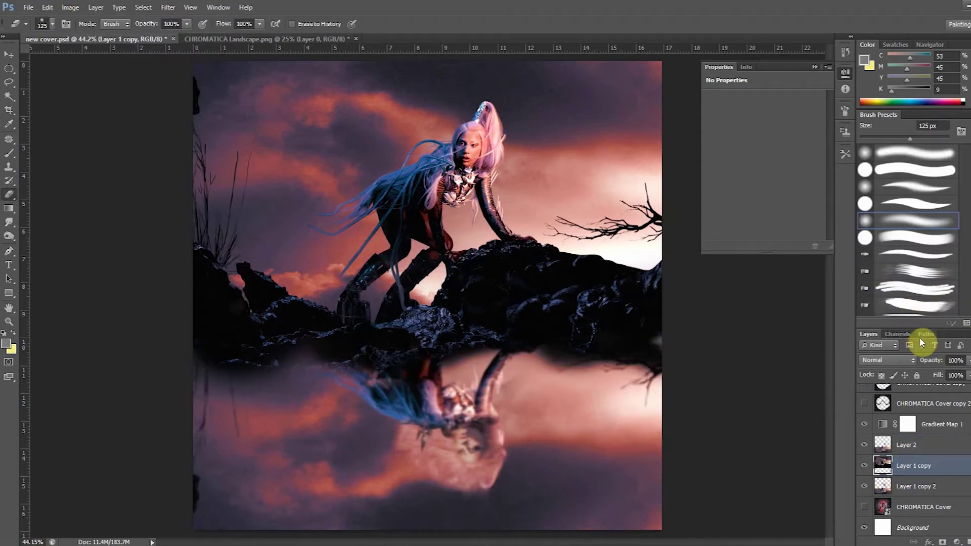
left_click(864, 403)
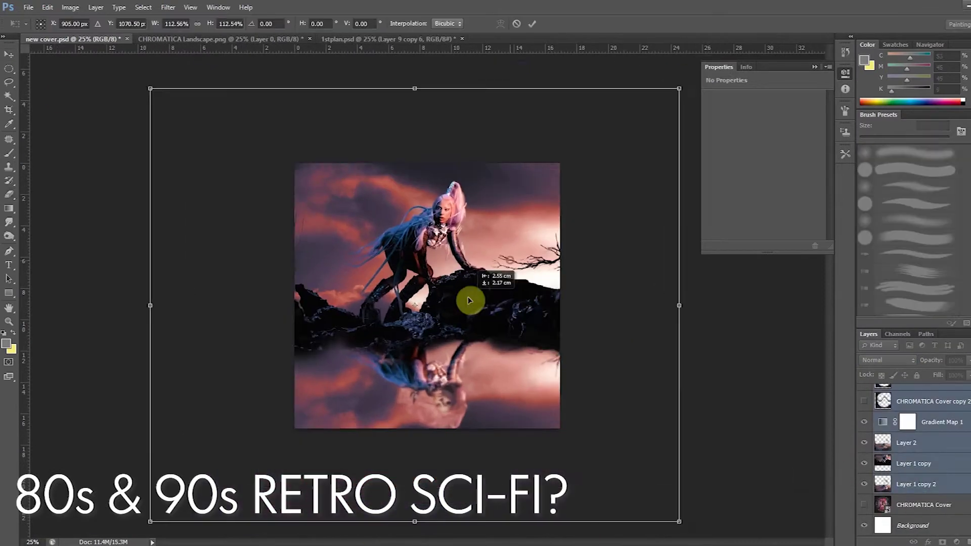
Erase the sky, clouds and rock from the duplicated figure layer.
left_click_drag(466, 297, 531, 288)
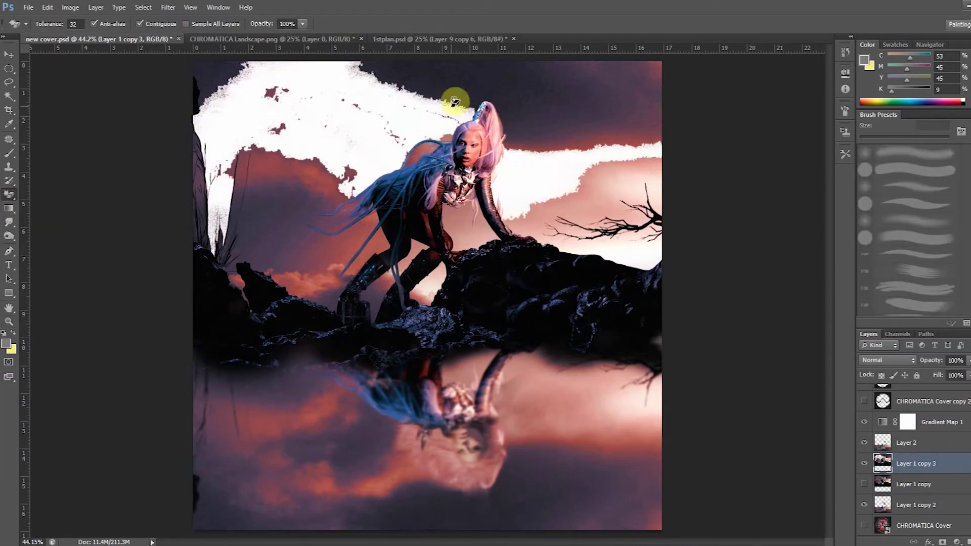
left_click(455, 101)
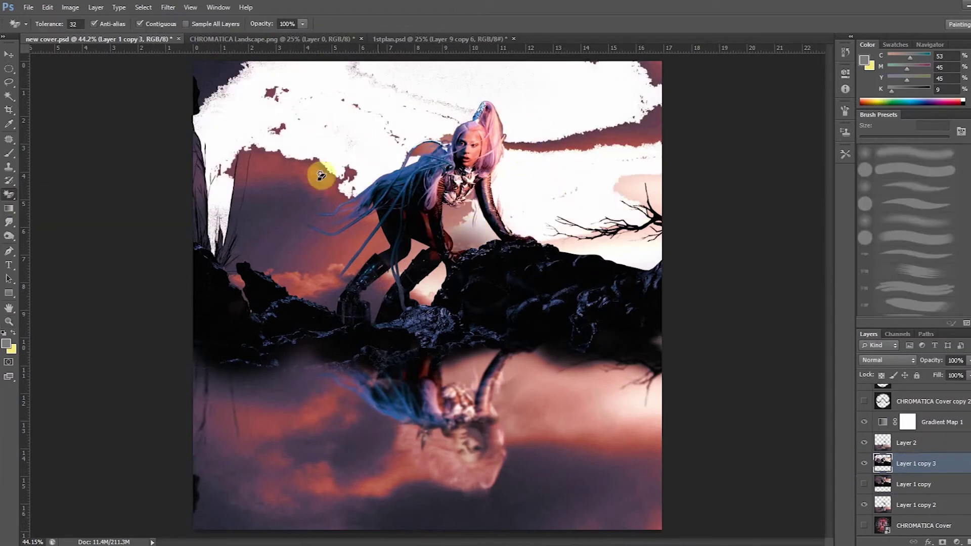
left_click(321, 173)
scroll(458, 124, "up", 3)
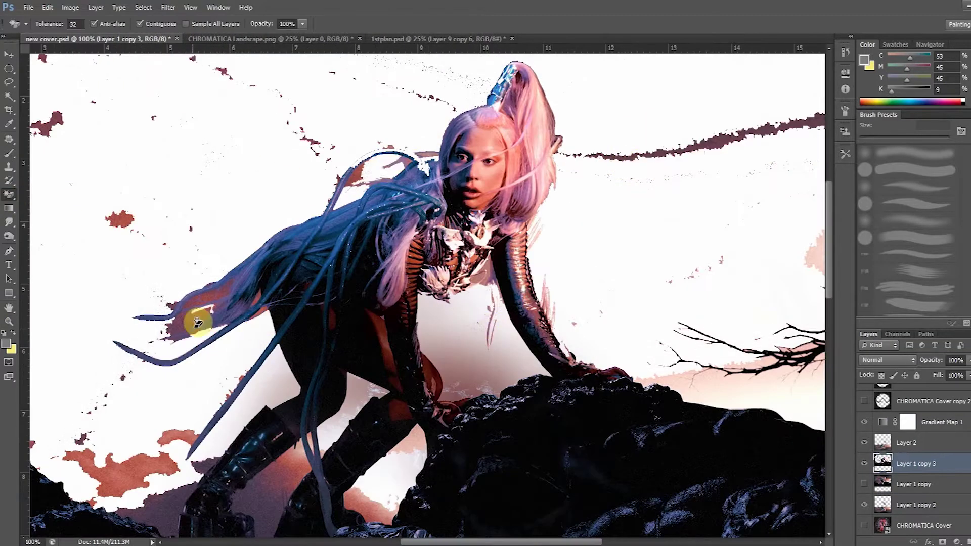
left_click(198, 322)
key("shift+e")
key("bracketright")
key("bracketright")
scroll(284, 164, "down", 3)
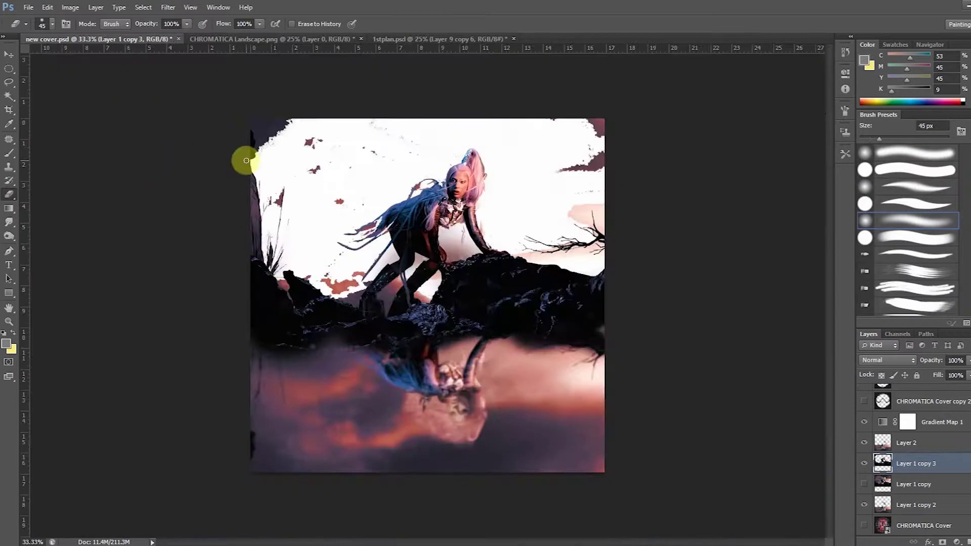
left_click_drag(573, 263, 389, 341)
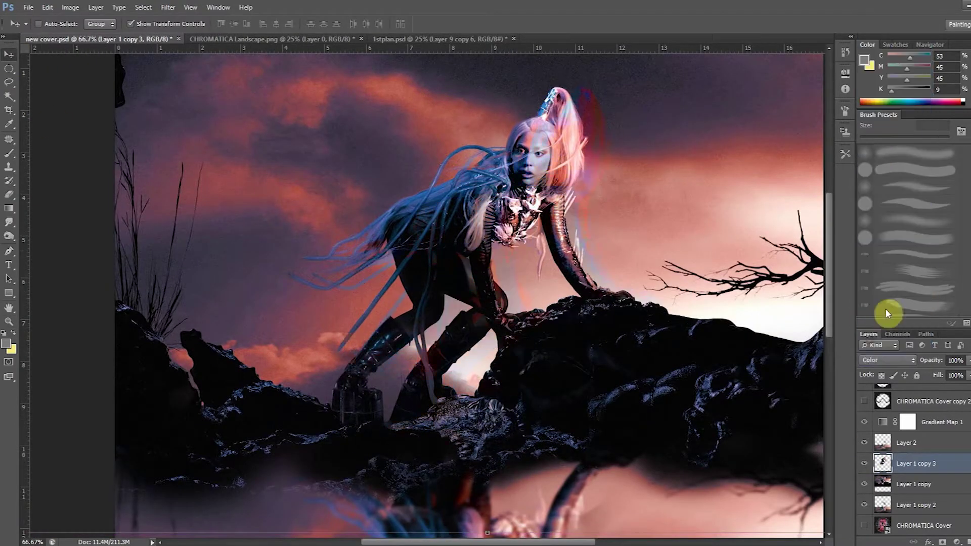
Set the figure duplicate and Layer 2 copy to Dissolve, nudging the duplicate figure sideways.
left_click(888, 361)
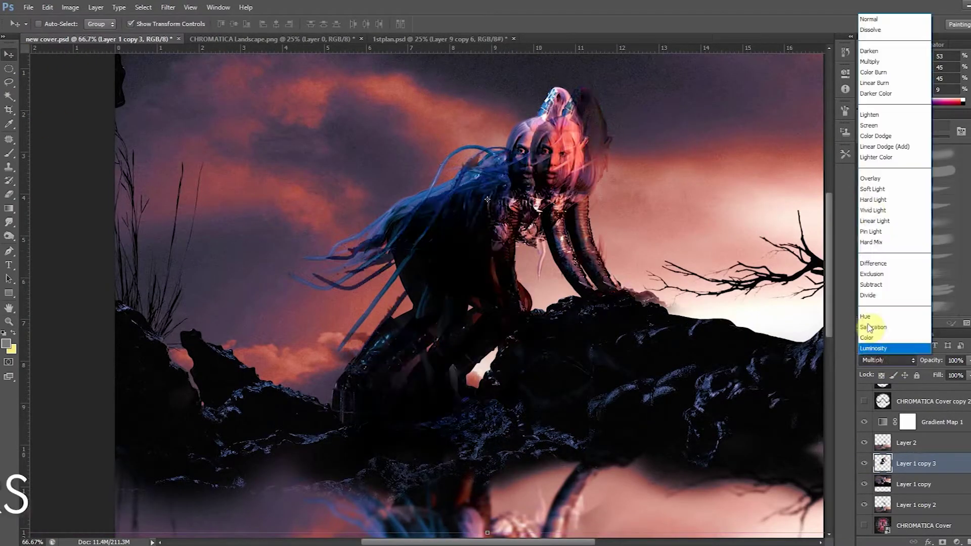
left_click(878, 173)
left_click_drag(411, 215, 435, 215)
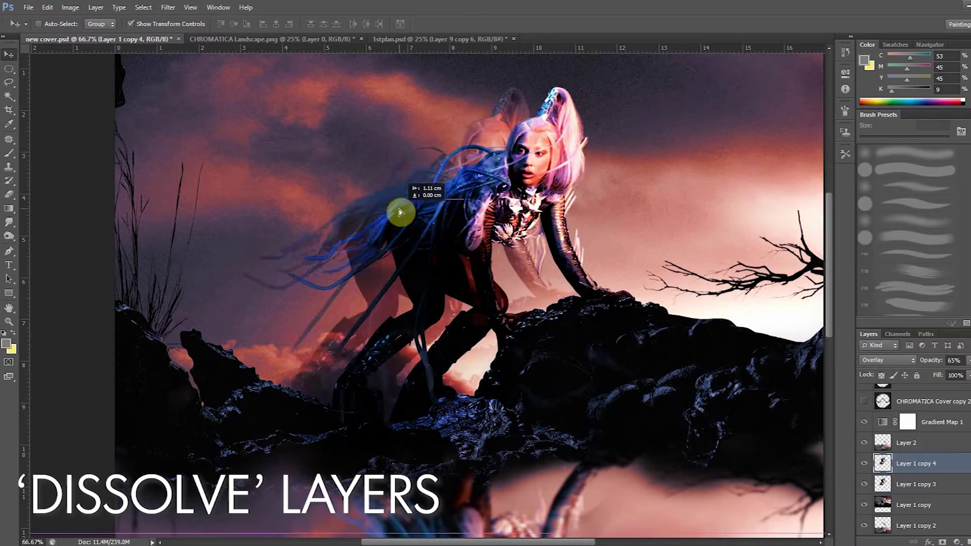
mouse_move(401, 210)
left_mouse_down()
mouse_move(509, 201)
mouse_move(550, 221)
mouse_move(512, 191)
left_mouse_up()
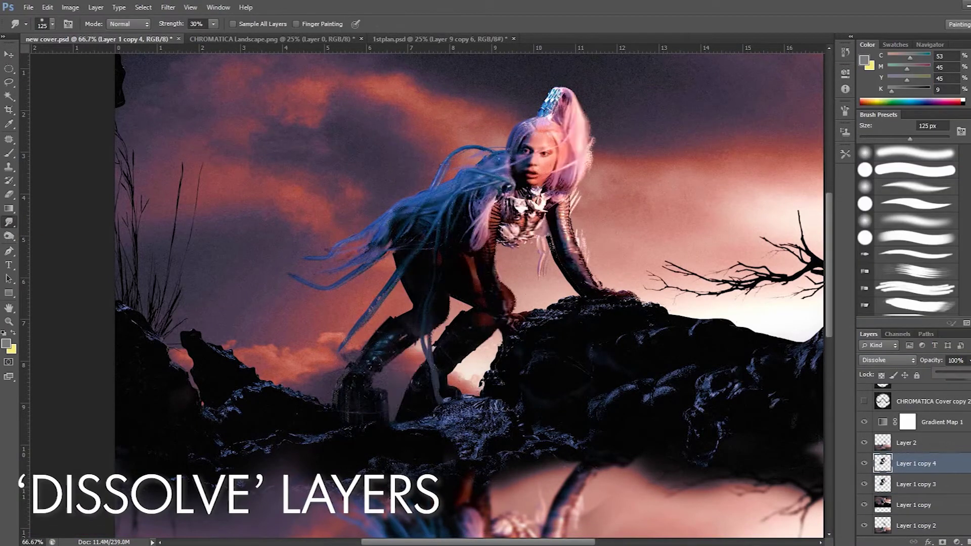
left_click(71, 7)
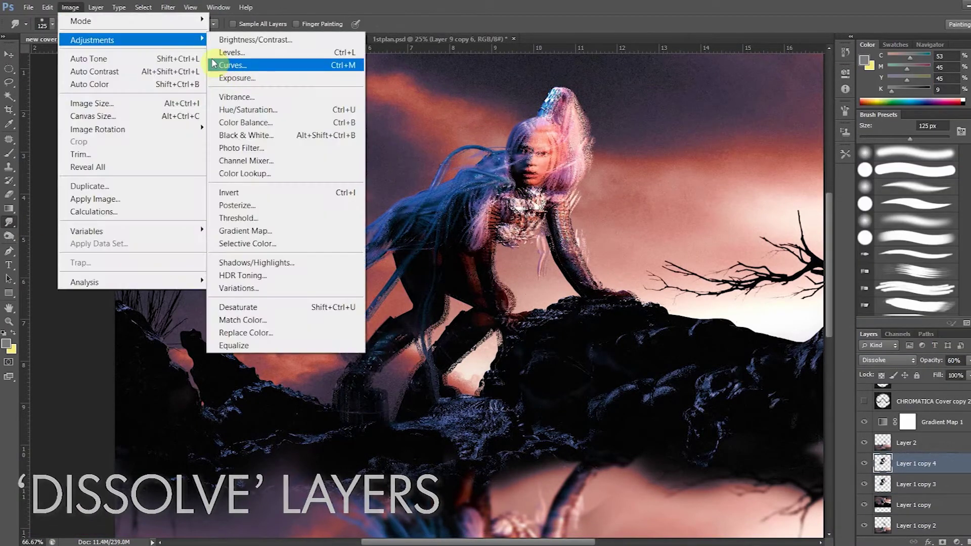
left_click(401, 115)
left_click(863, 486)
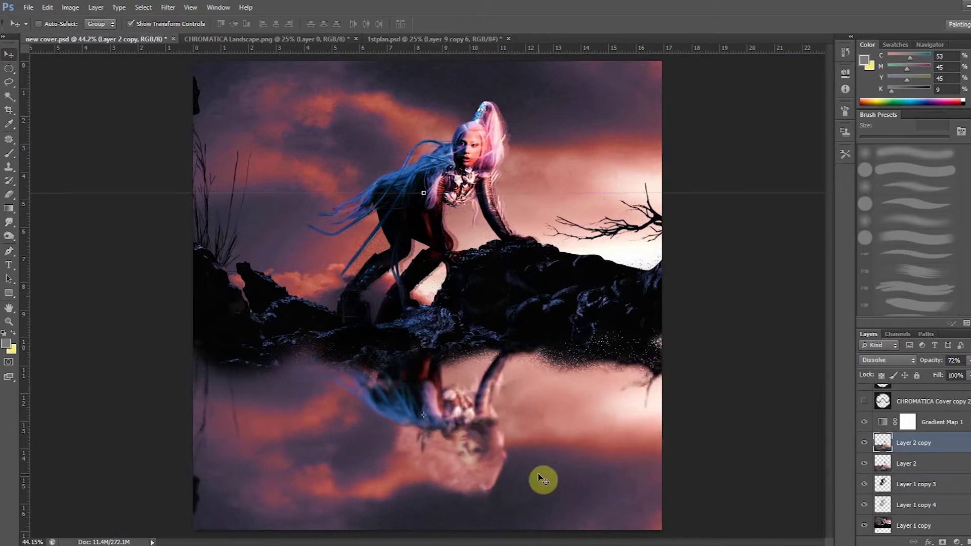
left_click(70, 7)
left_click(888, 360)
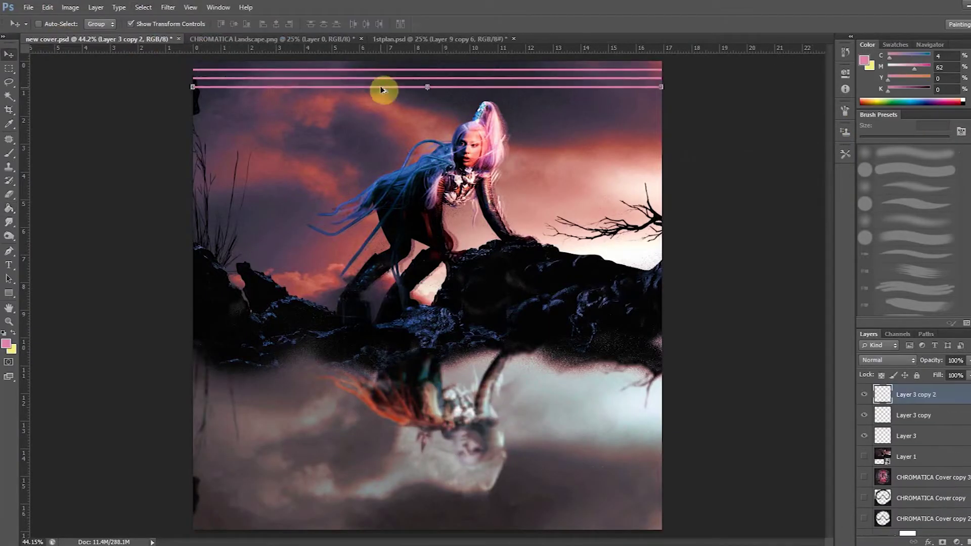
Duplicate the pink stripes down the canvas and merge them into one full-height layer.
left_click_drag(411, 115, 413, 116)
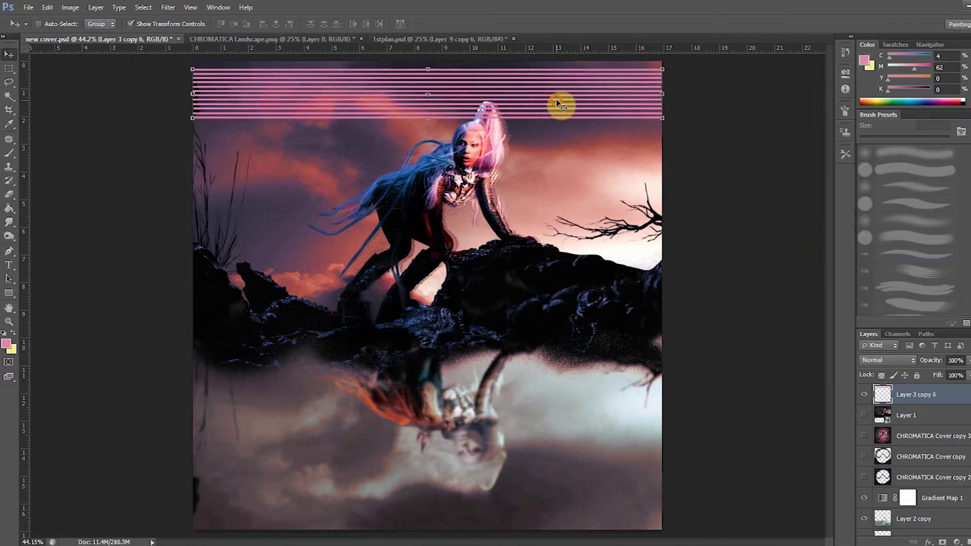
left_click_drag(558, 104, 340, 239)
left_click(921, 404, "shift")
key("ctrl+e")
left_click_drag(349, 137, 348, 400)
right_click(906, 395)
left_click(865, 262)
Set the stripes to Overlay, shift their hue toward purple, and hide a duplicate copy.
left_click(888, 360)
left_click(867, 262)
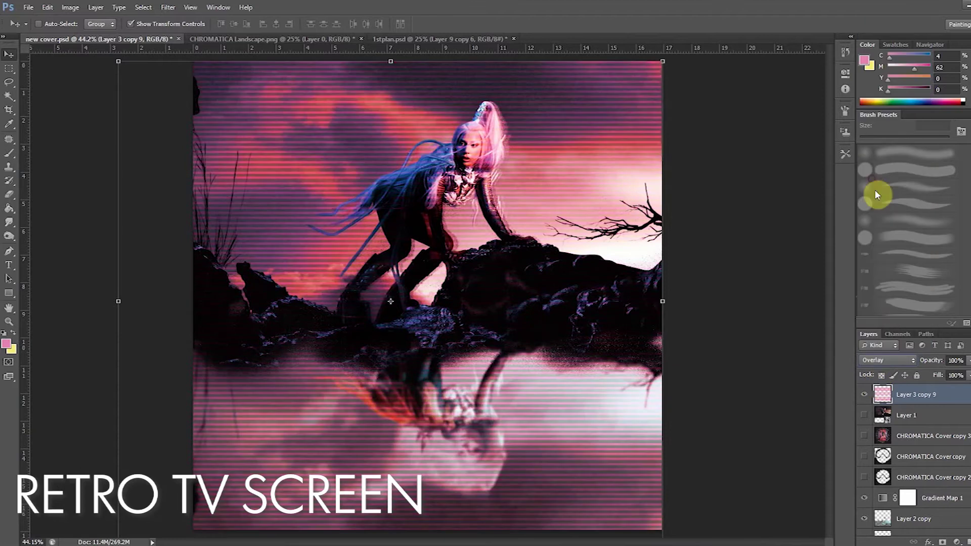
key("ctrl+u")
left_click_drag(866, 128, 841, 127)
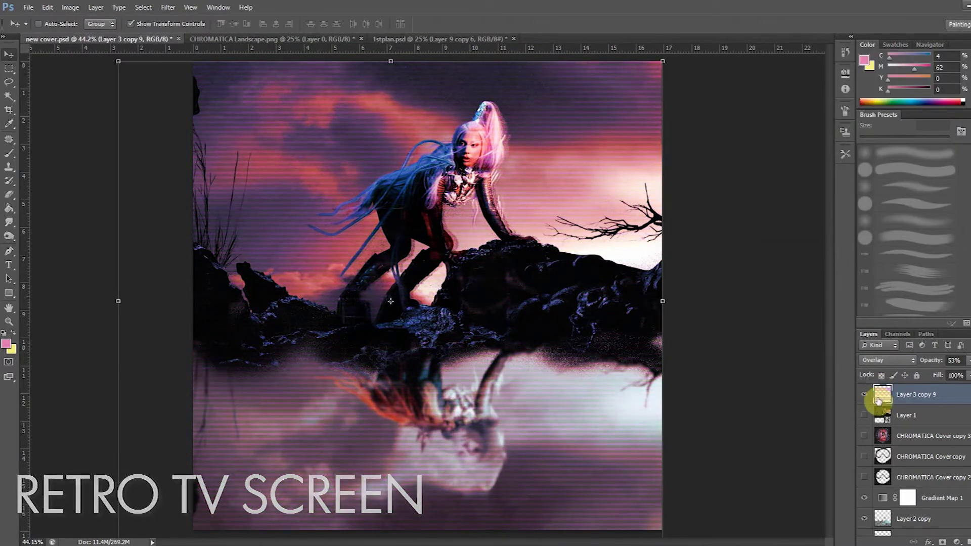
key("ctrl+j")
left_click(917, 416)
Lasso the scenery around the right-hand tree on Layer 1 copy and copy it to a new layer.
key("e")
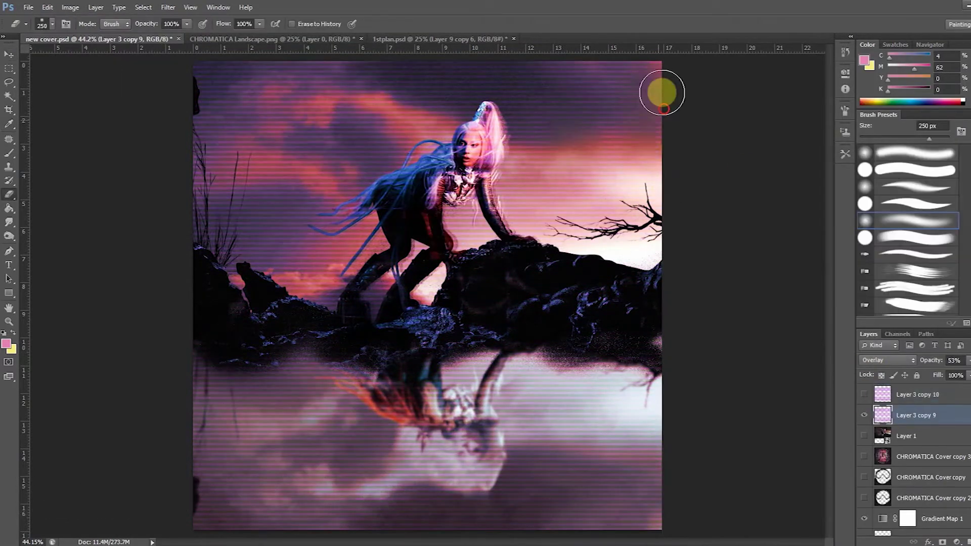
left_click(906, 521)
key("l")
left_click_drag(657, 188, 591, 207)
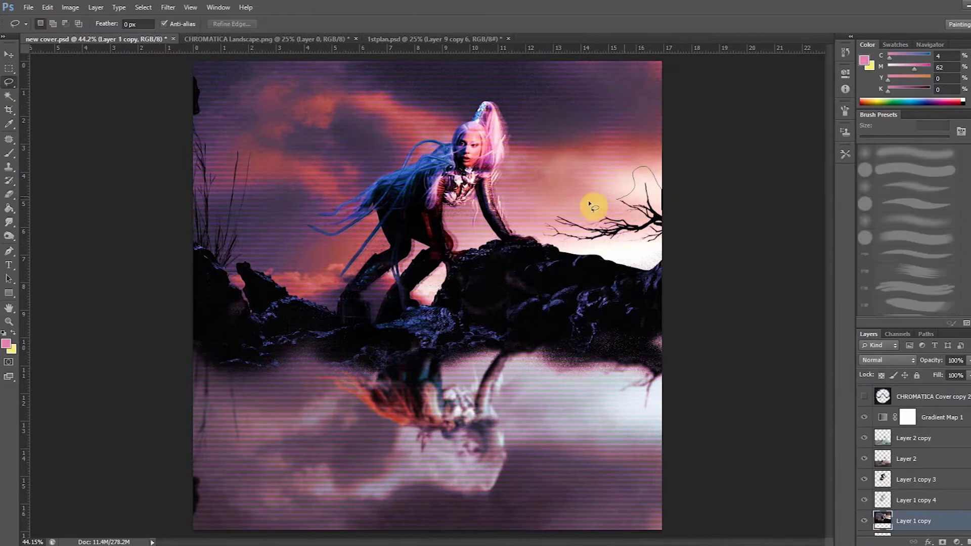
key("ctrl+j")
key("v")
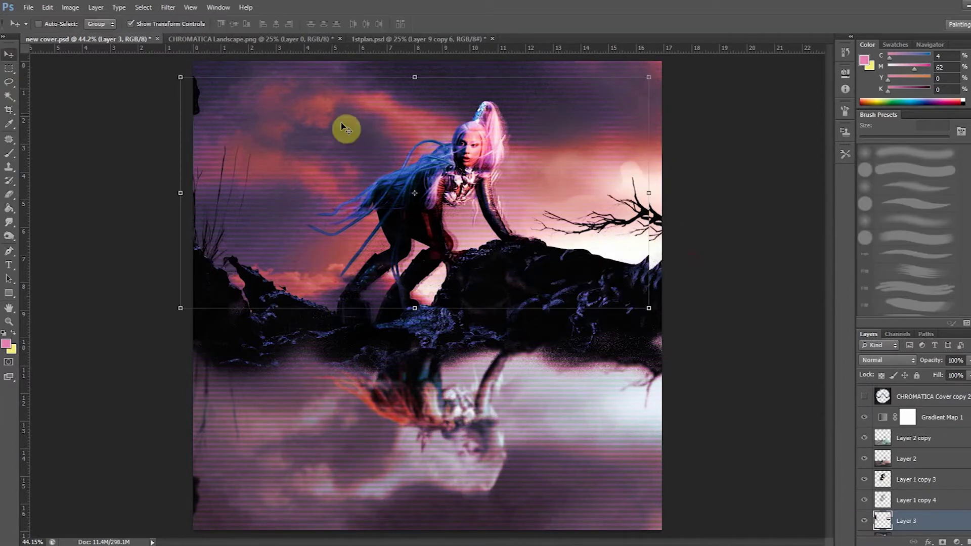
key("shift+e")
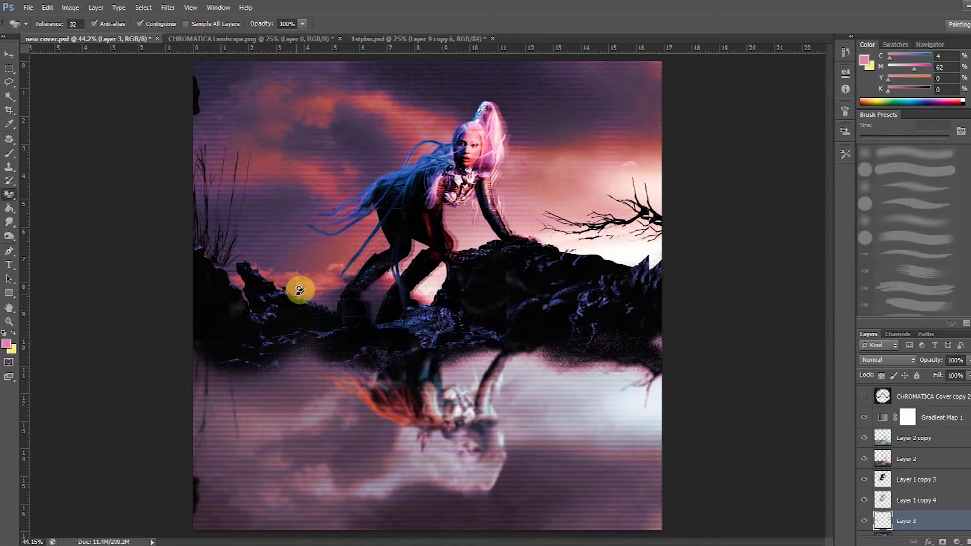
Recolour the copied scenery with a strongly saturated Hue/Saturation shift.
left_click(70, 7)
mouse_move(91, 37)
left_click(233, 106)
key("Return")
key("v")
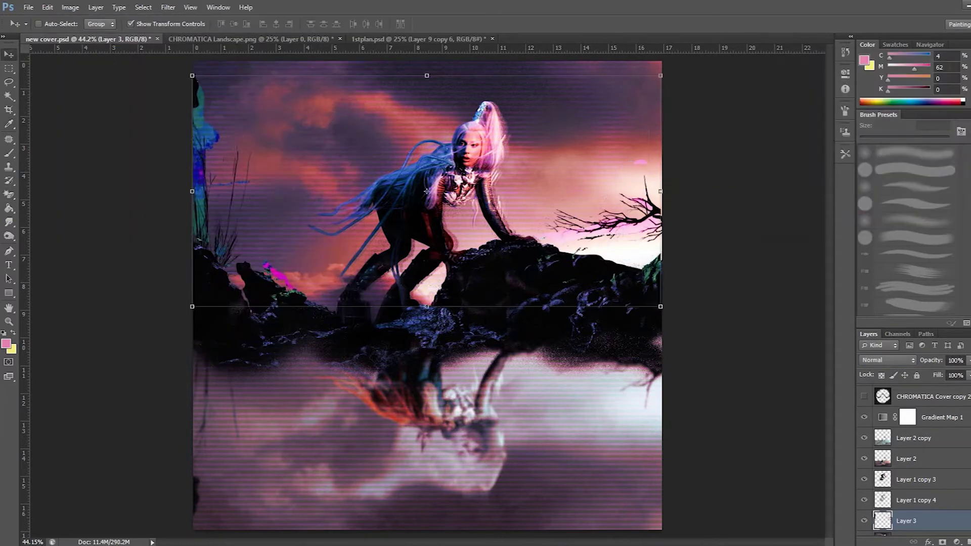
Show and select the CHROMATICA Cover copy layer, zoomed out to the whole canvas.
scroll(867, 455, "up", 2)
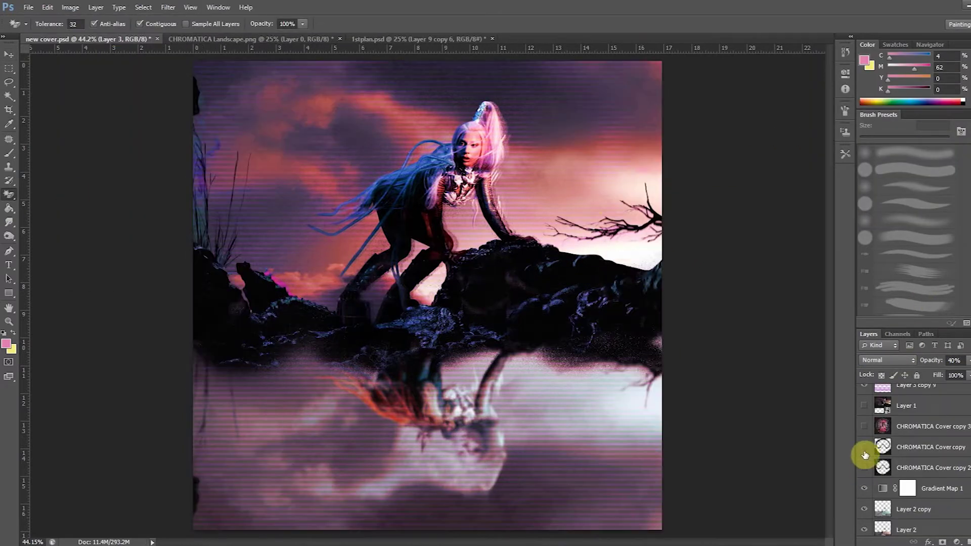
left_click(864, 447)
left_click(931, 448)
key("ctrl+minus")
Move the arched CHROMATICA Cover copy layer down and to the left.
key("ctrl+t")
key("Return")
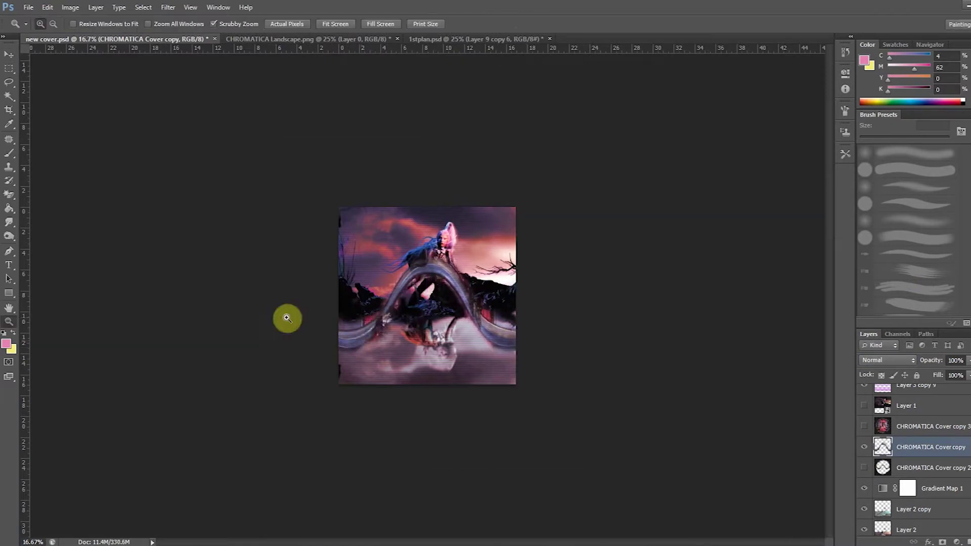
scroll(428, 309, "up", 3)
left_click_drag(428, 309, 375, 425)
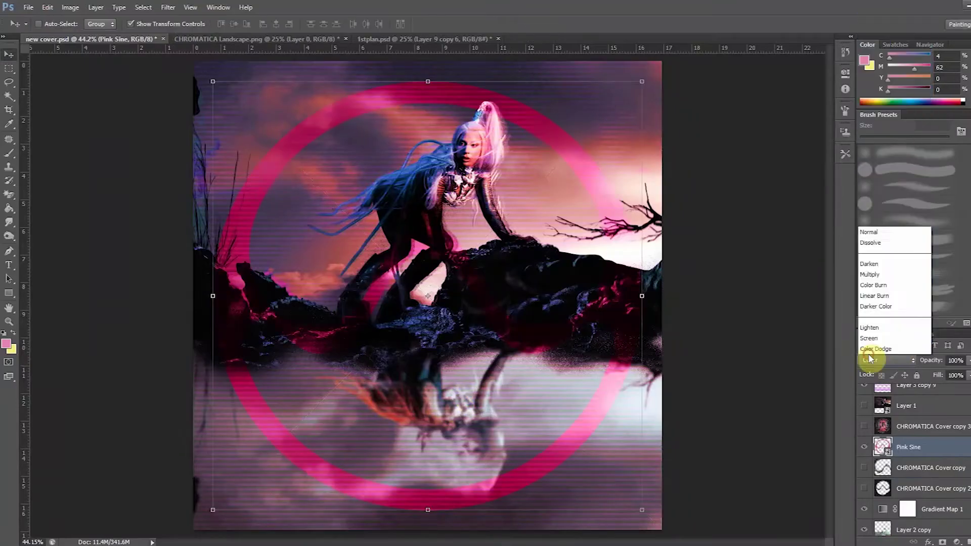
Give Pink Sine a patterned Bevel & Emboss texture and a Drop Shadow.
left_click(887, 360)
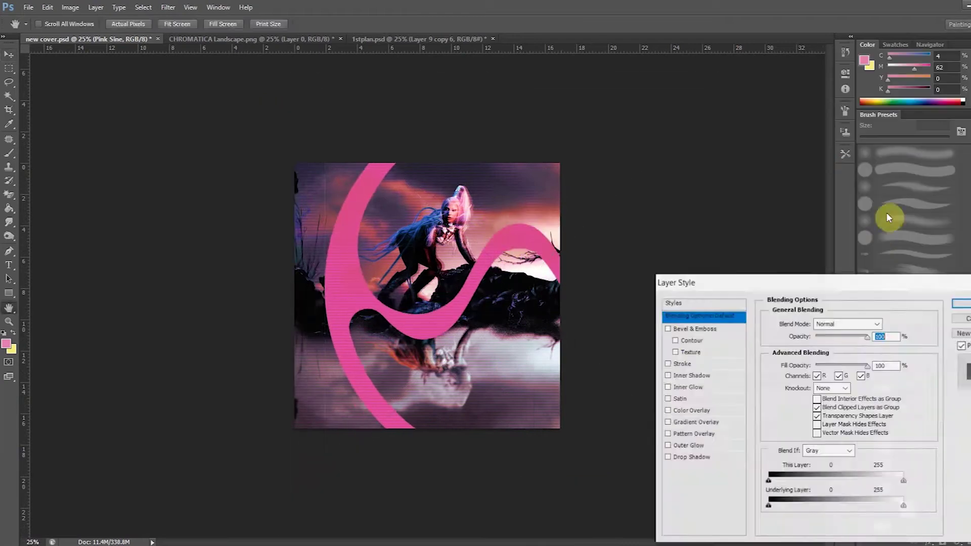
left_click(694, 329)
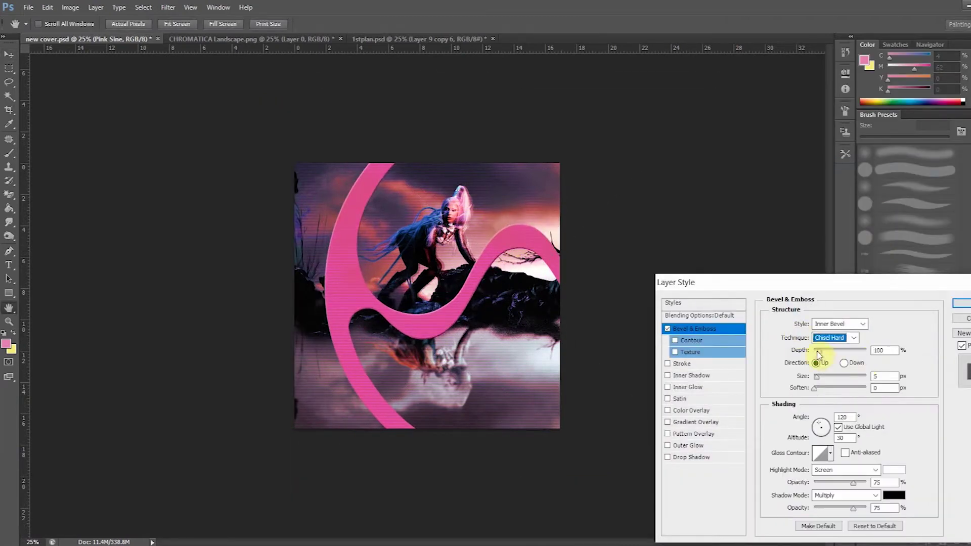
left_click(691, 352)
left_click(826, 335)
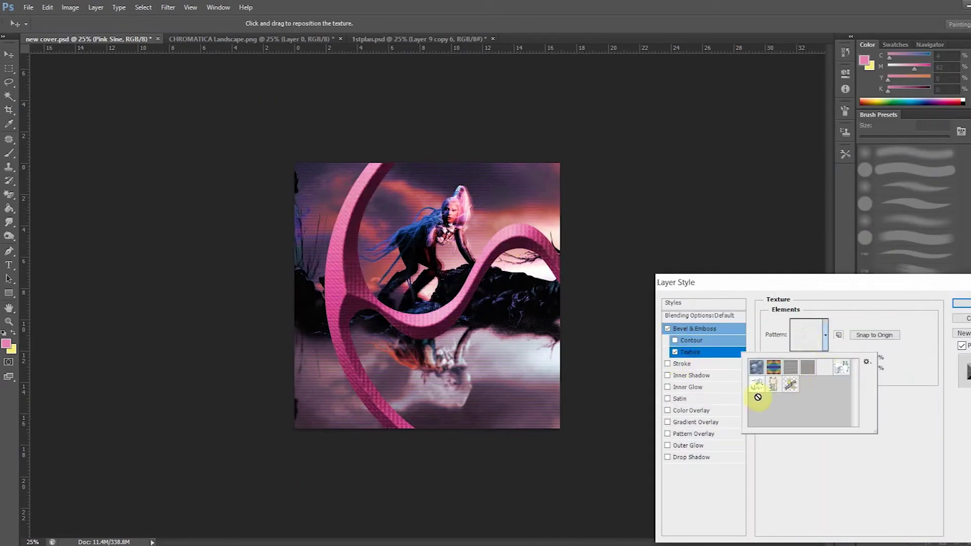
left_click(757, 395)
left_click(824, 447)
left_click(700, 458)
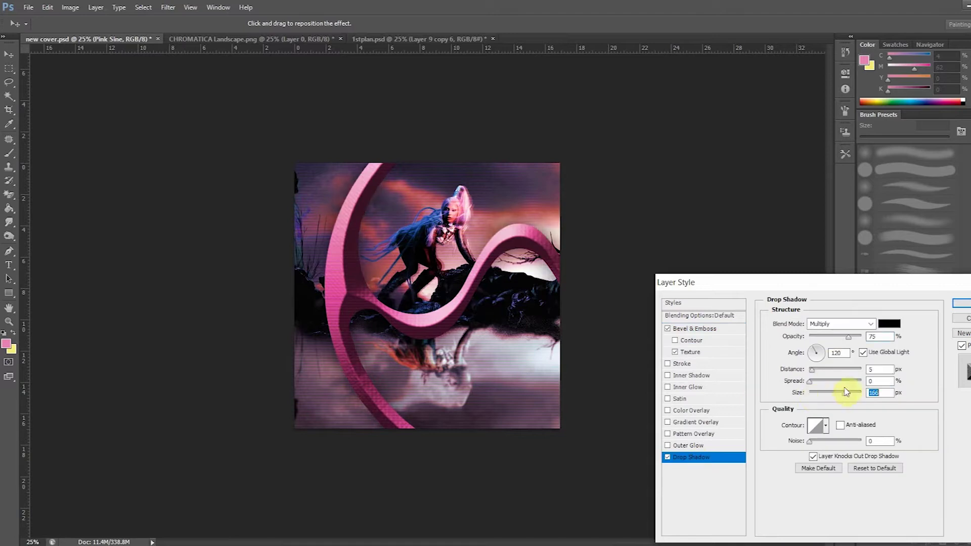
left_click(956, 304)
left_click(889, 506)
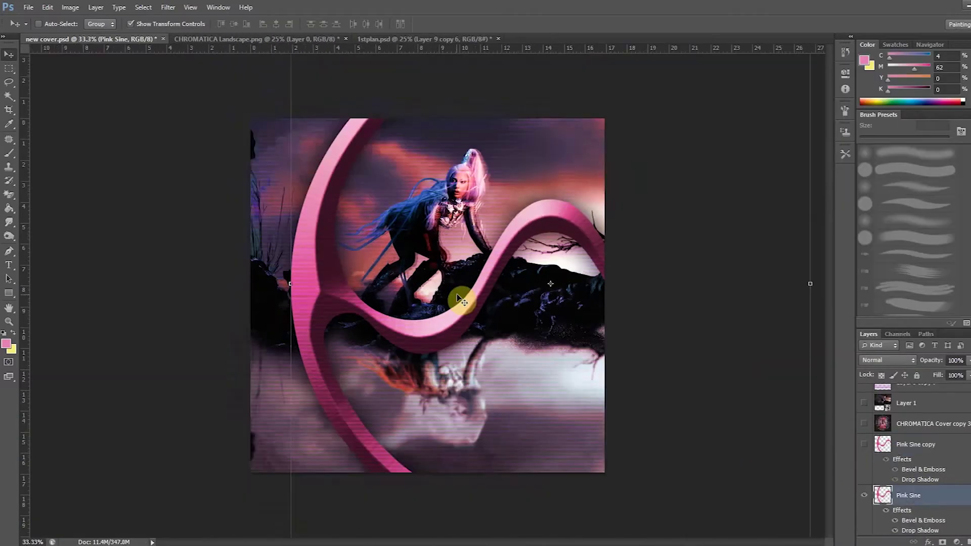
key("ctrl+t")
Shrink the pink sine, shift its hue toward gold, and reshape it into a small repositioned ring.
left_click_drag(293, 427, 586, 341)
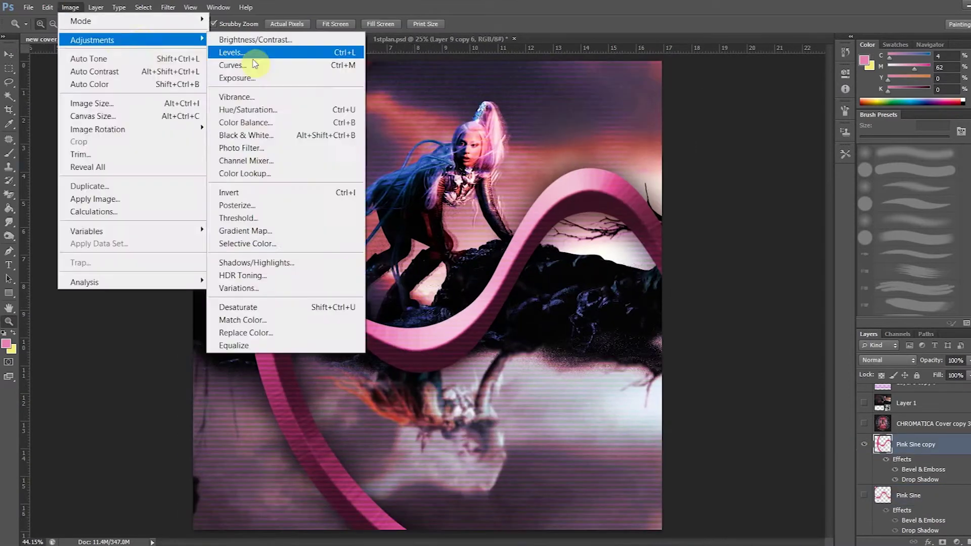
left_click(273, 99)
left_click_drag(861, 167, 893, 136)
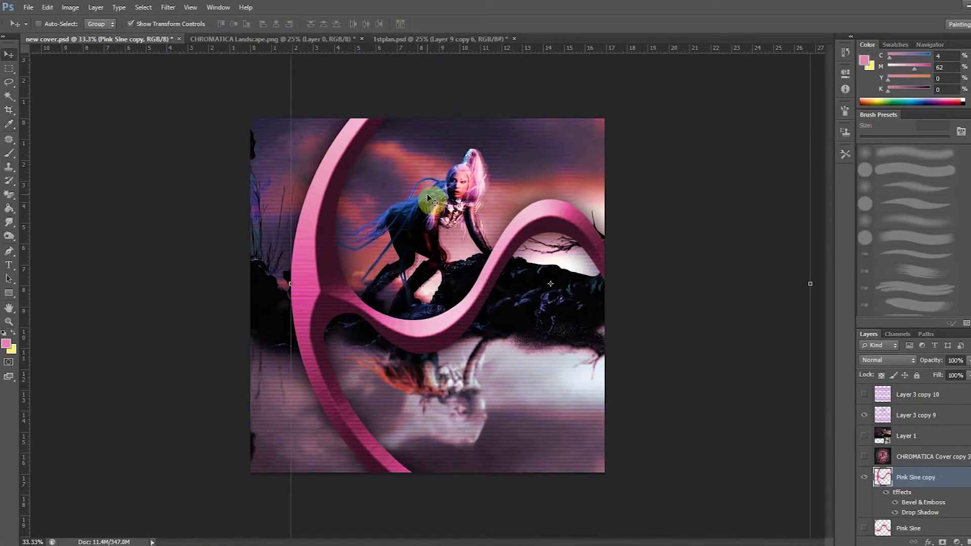
key("ctrl+t")
left_click_drag(189, 148, 588, 165)
key("Return")
left_click_drag(603, 207, 606, 153)
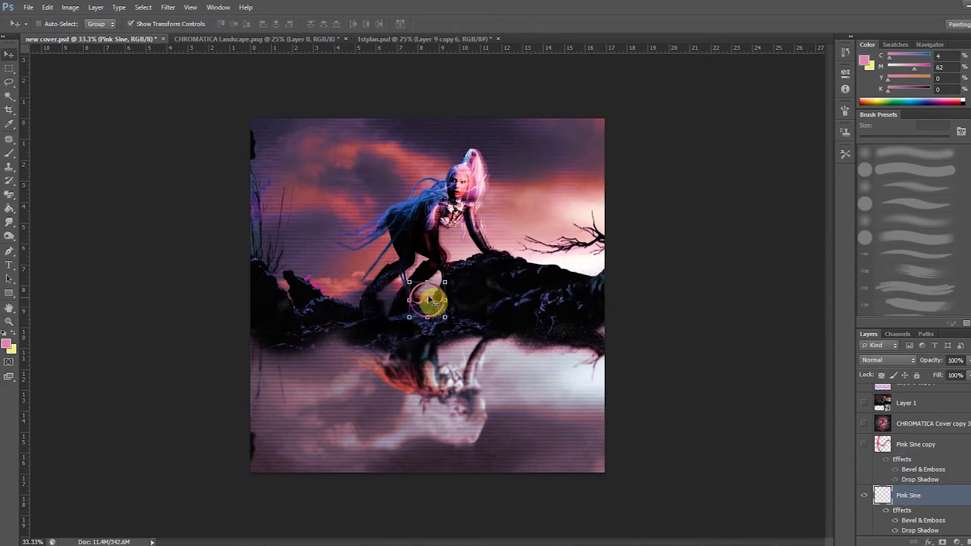
Zoom back to 44% and switch the sine's blend mode to a bright pink look.
left_click(908, 410)
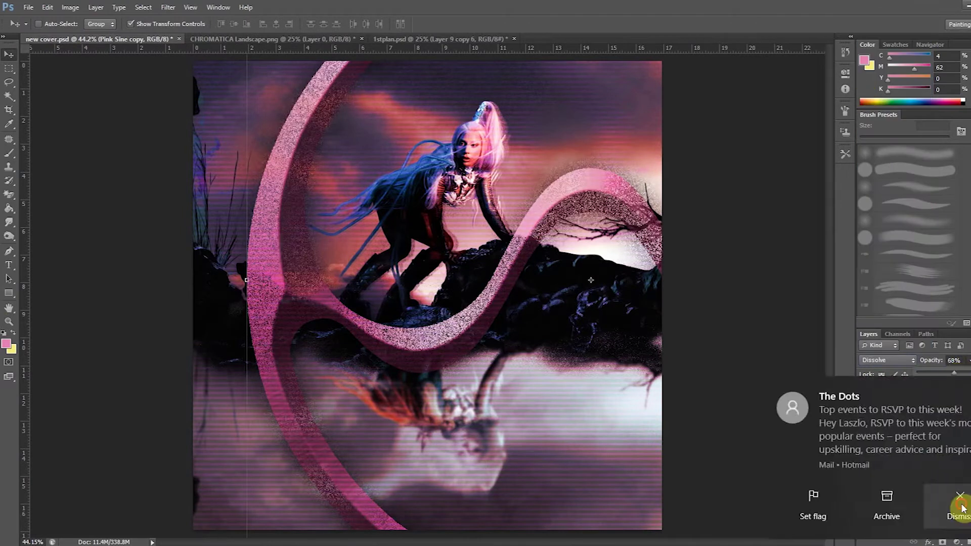
left_click(962, 506)
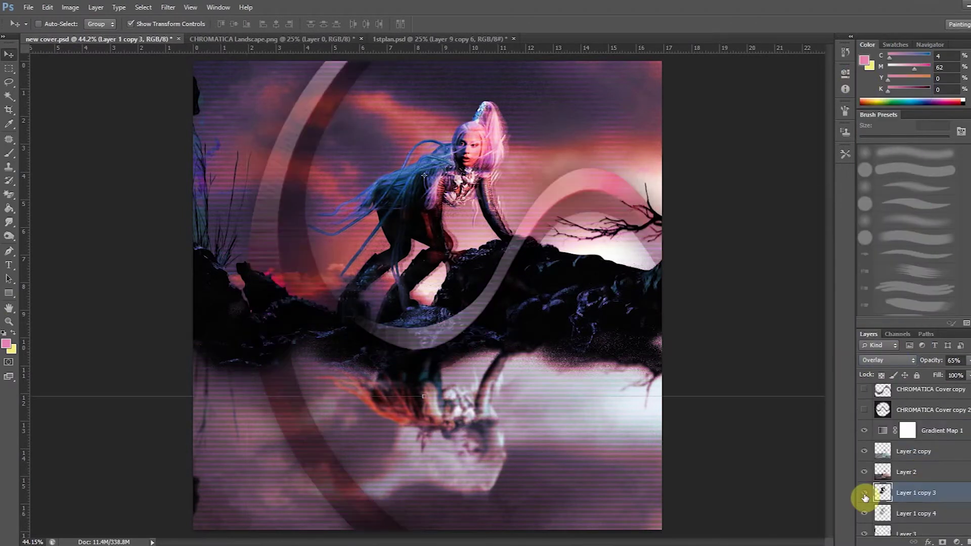
left_click(867, 424)
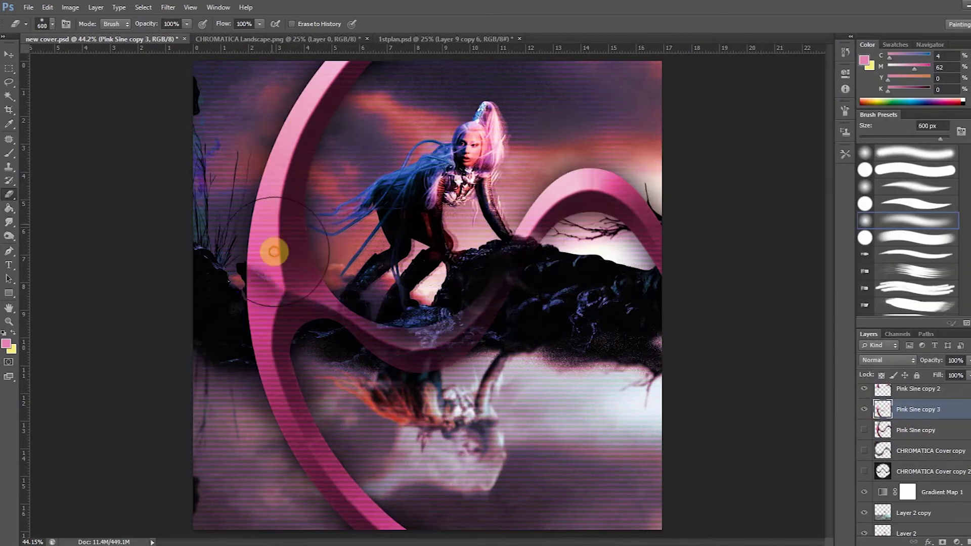
Recolour the sine copy's reflected lower arc pale pink with Hue/Saturation.
key("ctrl+u")
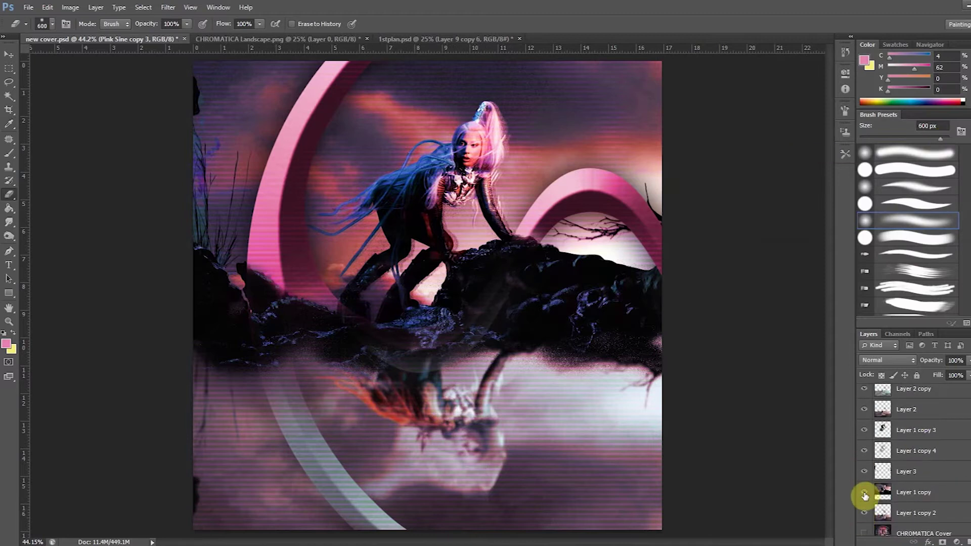
scroll(935, 429, "down", 5)
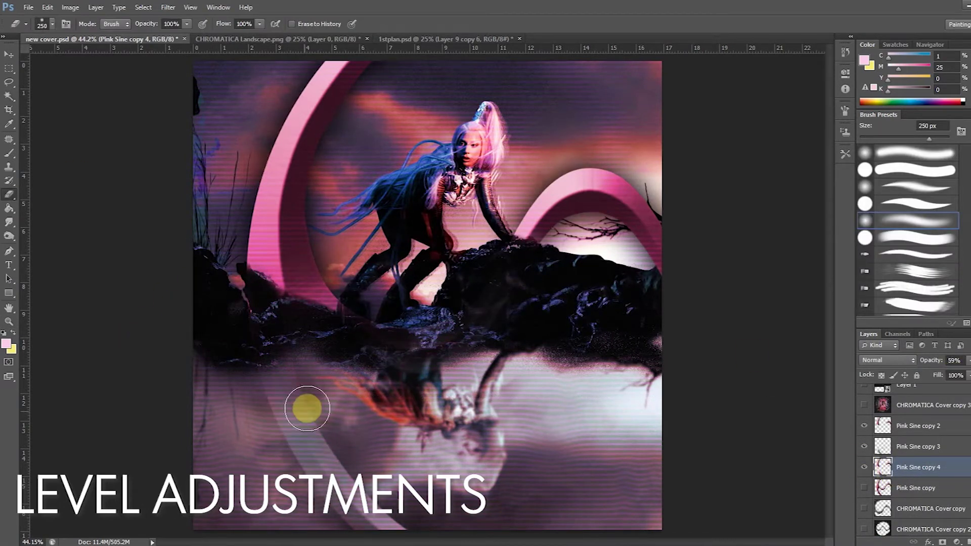
Save the document, then move the selected tree branch up-right and copy it to a new layer.
key("ctrl+s")
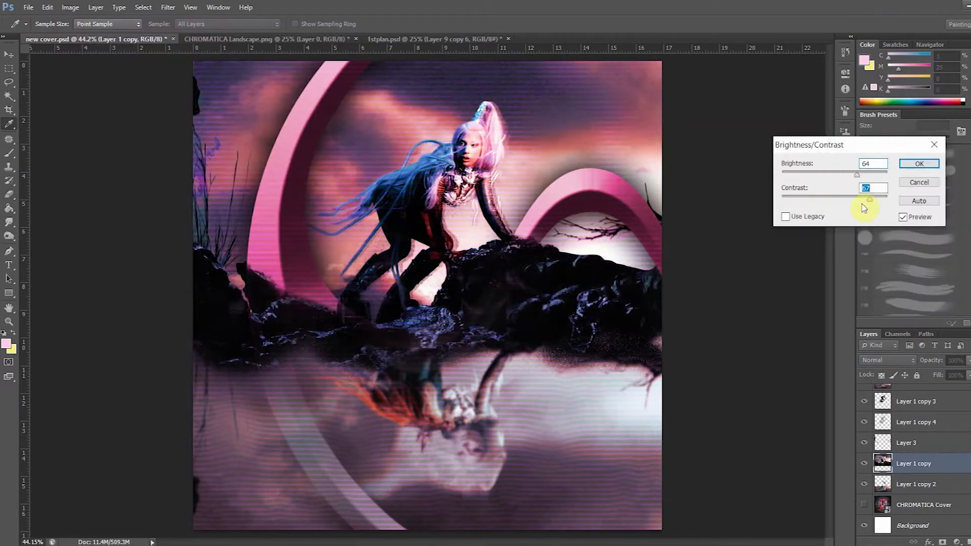
left_click(889, 463)
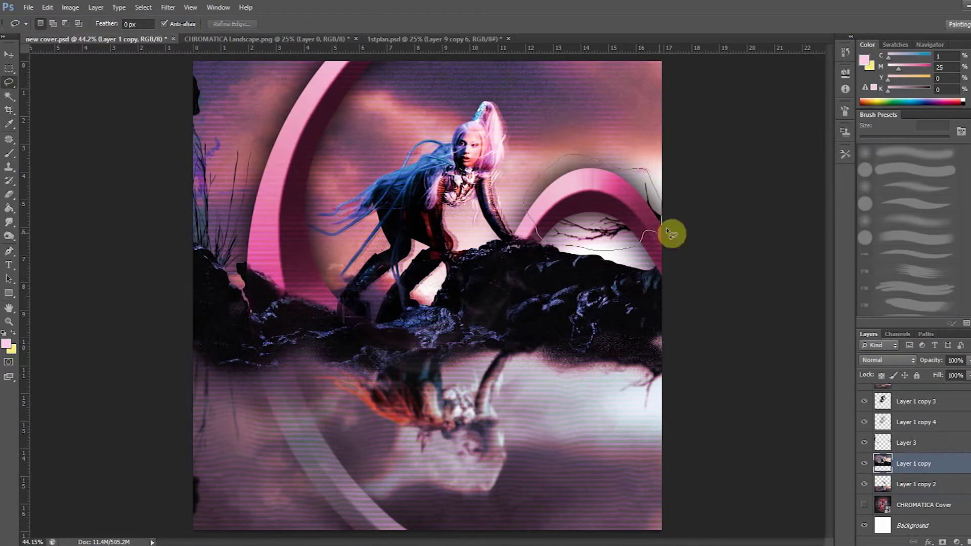
left_click_drag(592, 147, 636, 94)
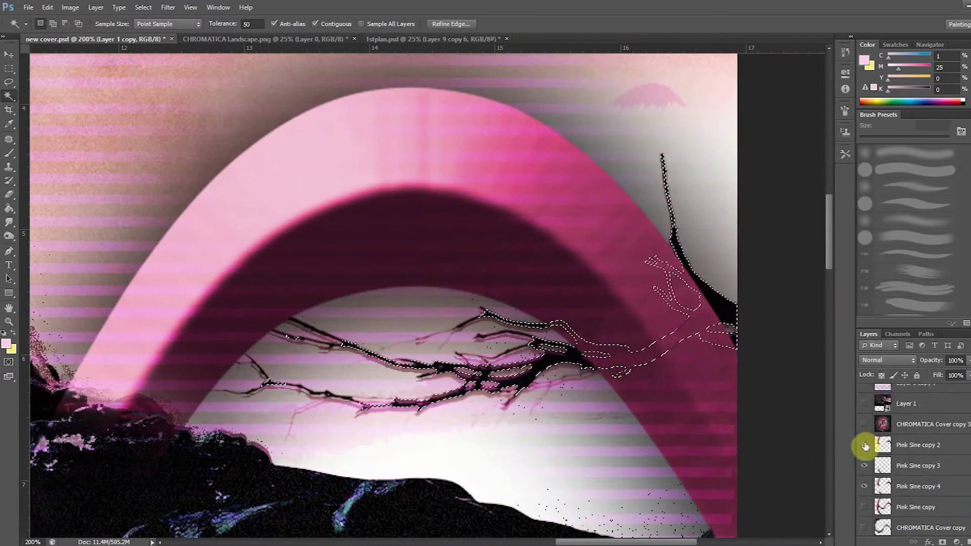
left_click(866, 446)
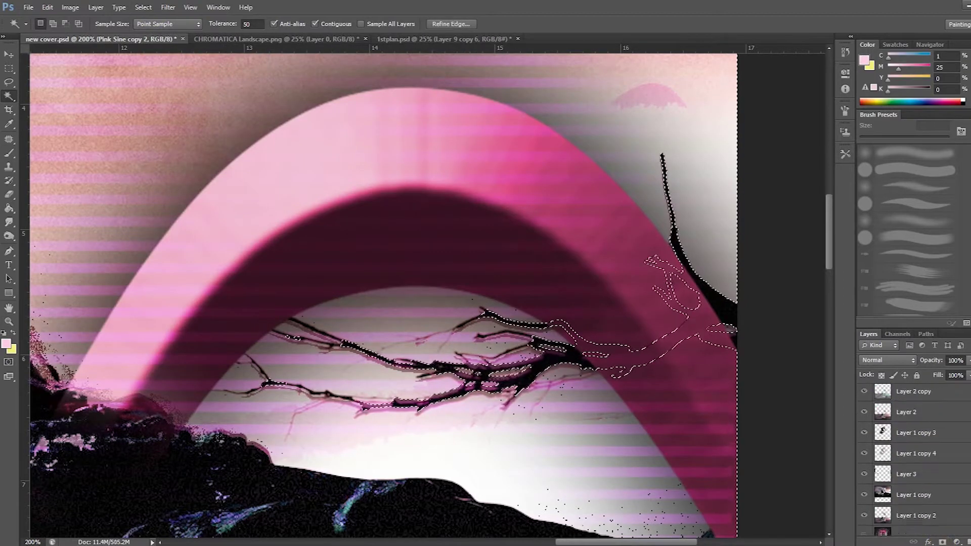
left_click(144, 8)
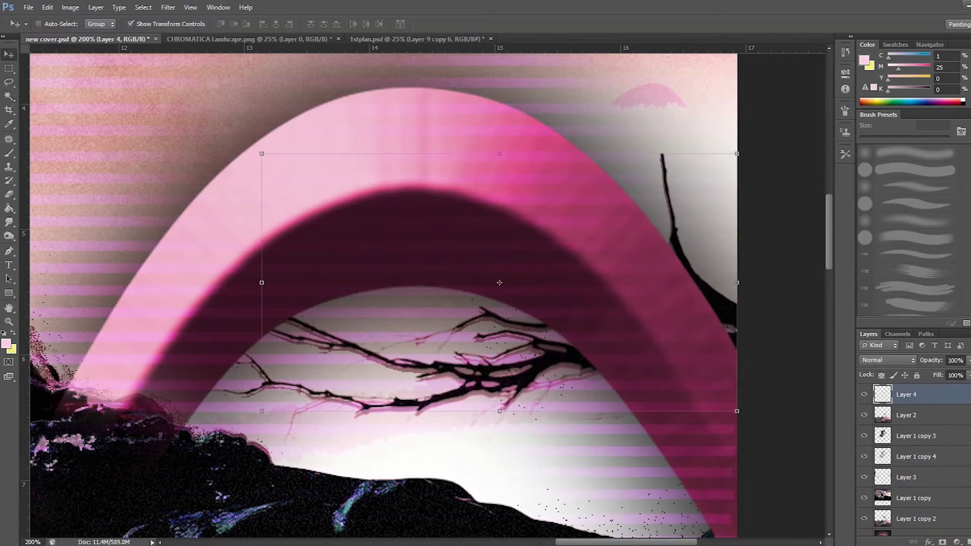
Move Layer 4 above Layer 1 and pick a brush tip for painting pink mist.
left_click_drag(910, 477, 960, 459)
key("ctrl+0")
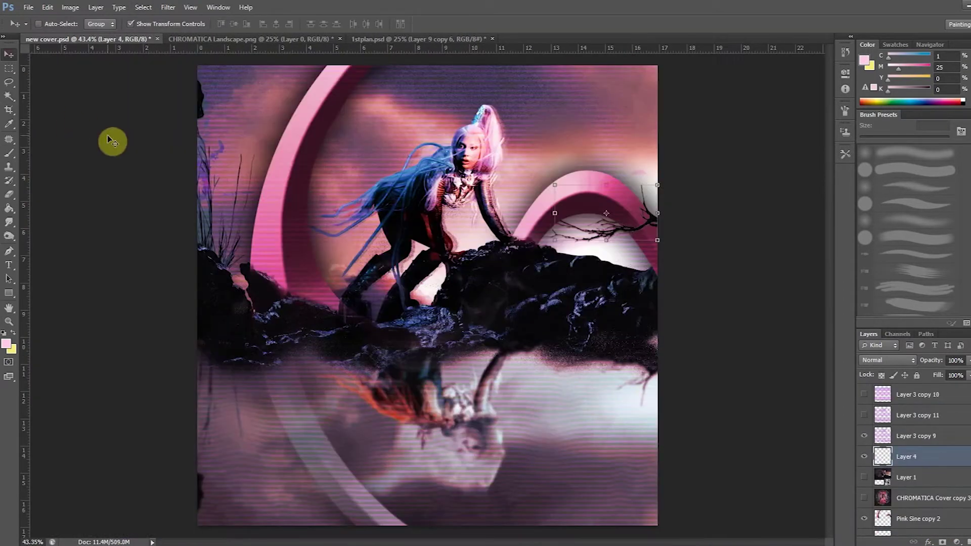
left_click(7, 154)
left_click(48, 148)
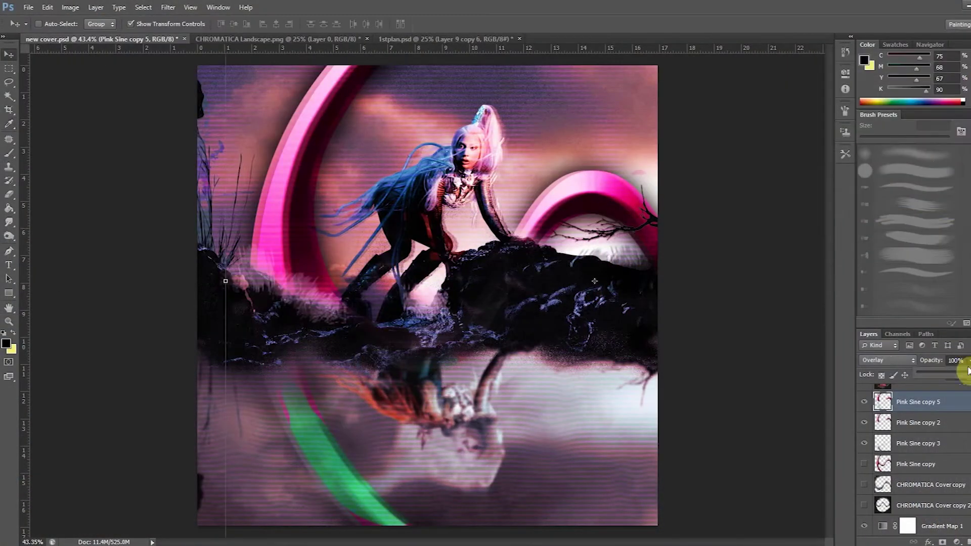
Lower the green arc layer's opacity and erase its edges around the right-hand arch.
left_click(864, 403)
left_click(168, 7)
left_click(708, 258)
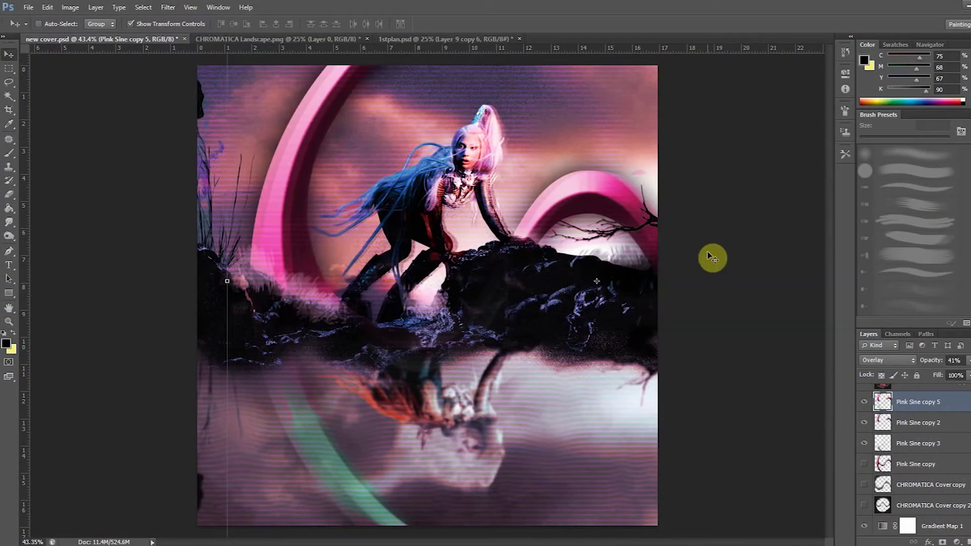
scroll(572, 194, "up", 4)
scroll(225, 112, "down", 3)
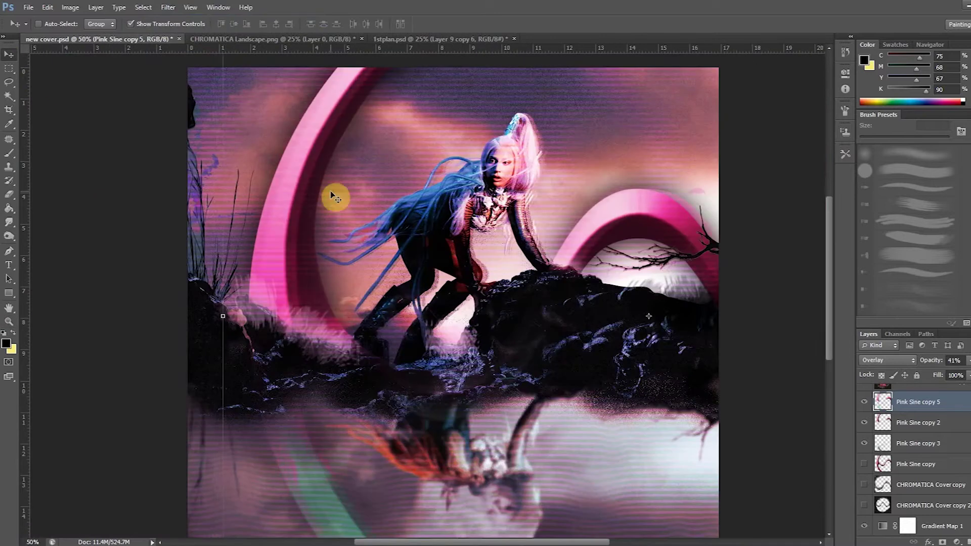
key("e")
scroll(330, 439, "down", 3)
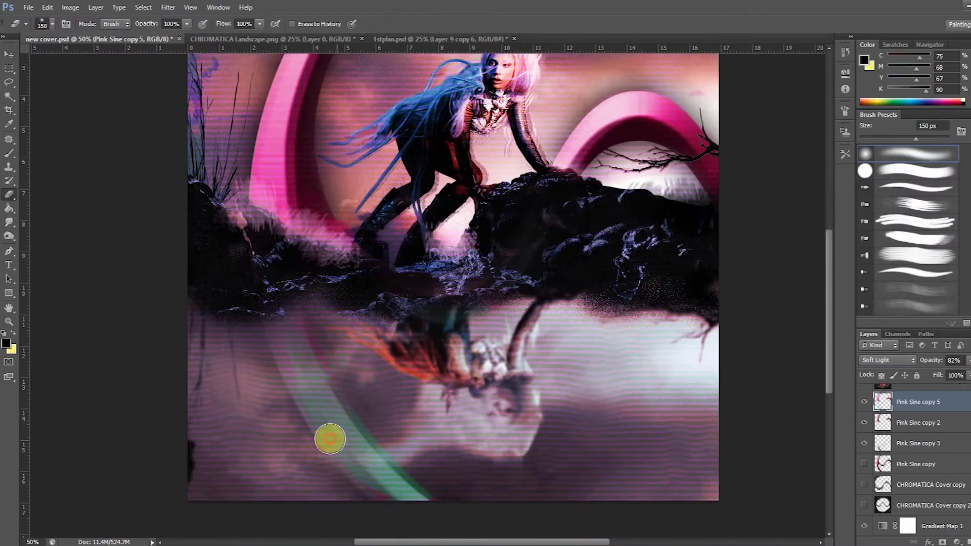
scroll(119, 206, "up", 3)
scroll(133, 300, "down", 1)
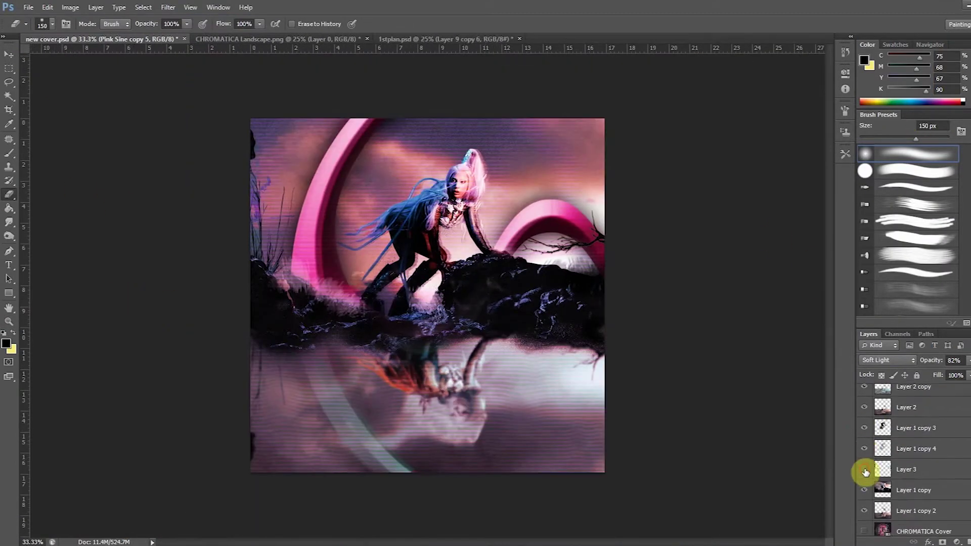
left_click(8, 54)
Raise Layer 3, set it to Overlay, and enlarge it to about 148% over the left side.
left_click_drag(910, 469, 948, 416)
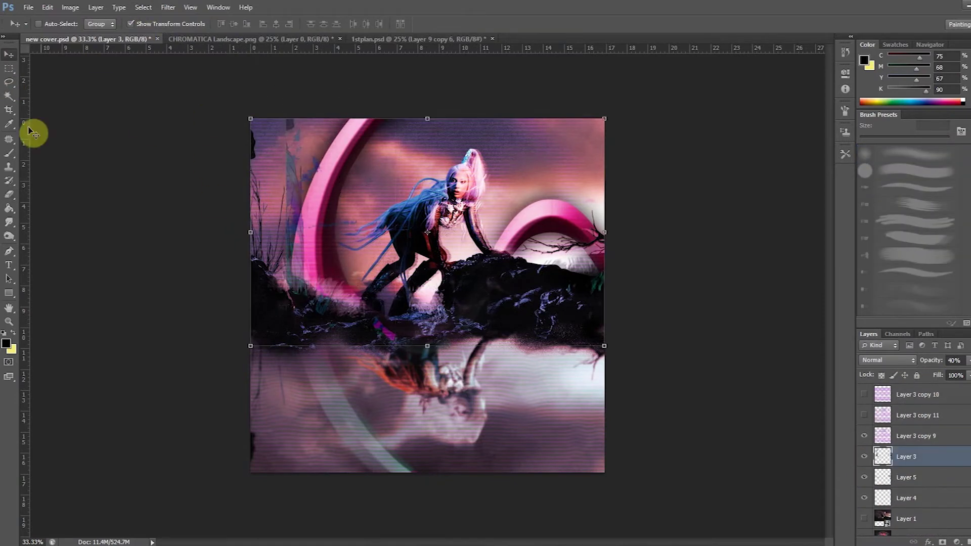
left_click(888, 360)
left_click(880, 175)
left_click_drag(325, 152, 315, 154)
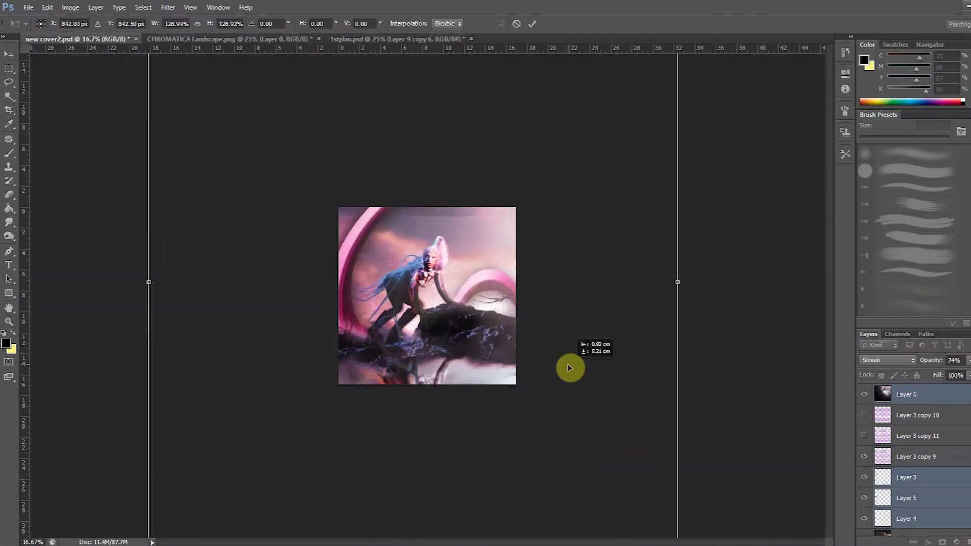
Enlarge the screened Layer 6 to 129% over the scene and move CHROMATICA Cover higher.
left_click_drag(568, 368, 410, 331)
key("z")
left_click_drag(109, 321, 173, 327)
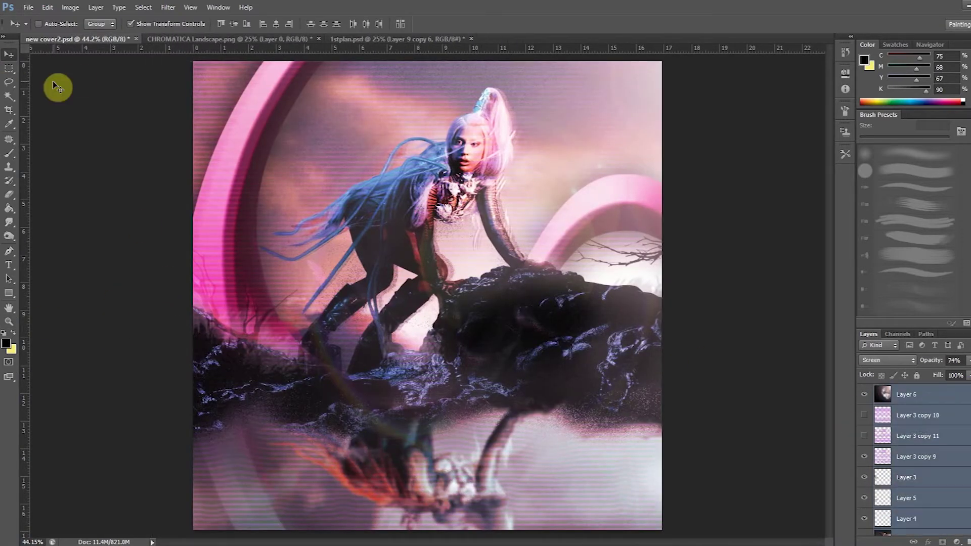
key("shift+Left")
scroll(911, 456, "down", 5)
left_click_drag(935, 505, 865, 401)
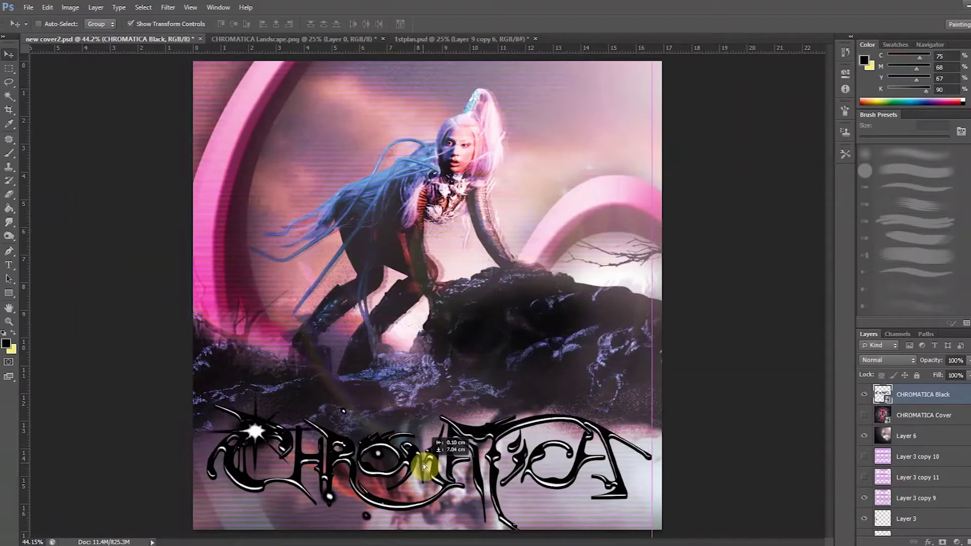
Move the placed CHROMATICA logo up and give it an Outer Glow with a chosen colour and size.
left_click_drag(427, 455, 429, 392)
right_click(902, 394)
left_click(770, 153)
left_click(733, 386)
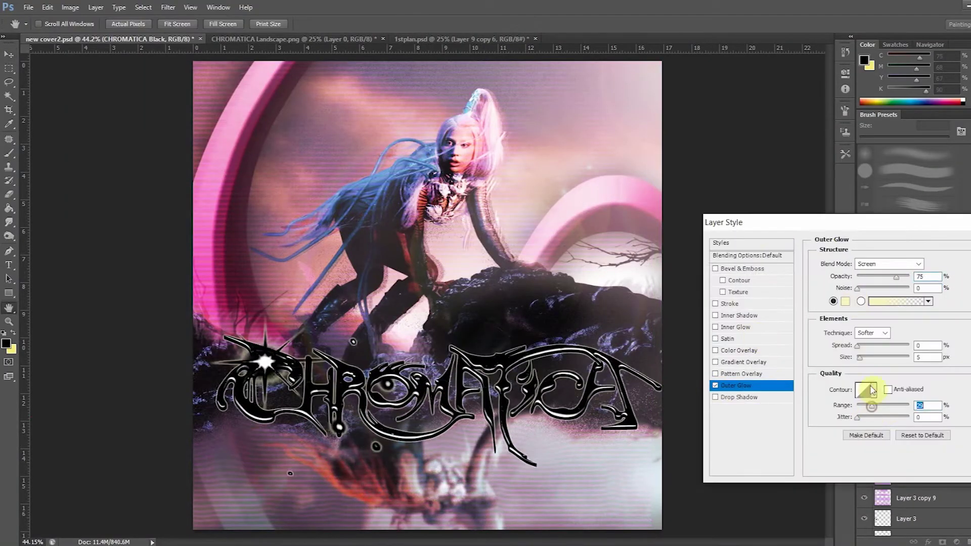
left_click(739, 253)
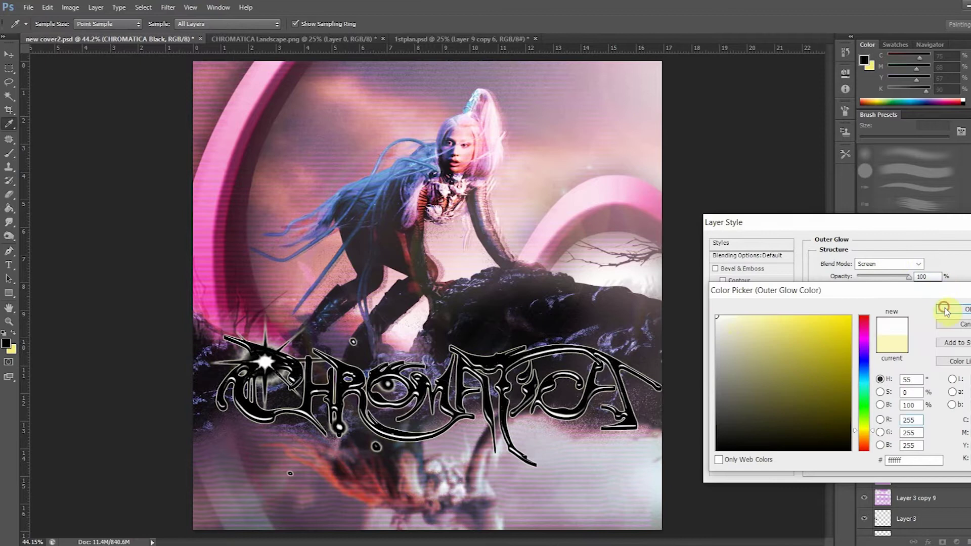
left_click(946, 309)
left_click_drag(860, 349, 849, 349)
Scale the logo to about 39% into the bottom-right corner, then hide its layer.
key("Return")
left_click_drag(207, 312, 484, 457)
left_click_drag(577, 483, 577, 499)
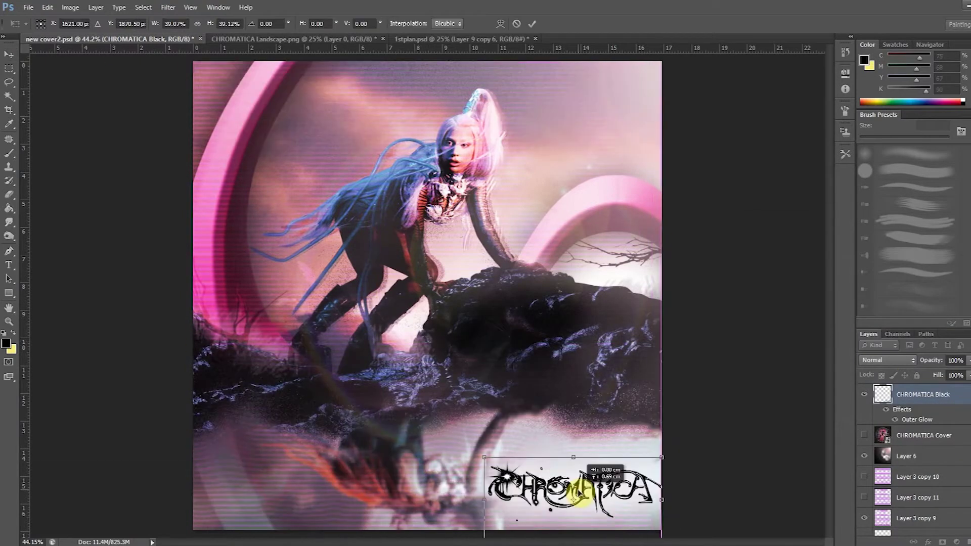
key("Return")
left_click(865, 394)
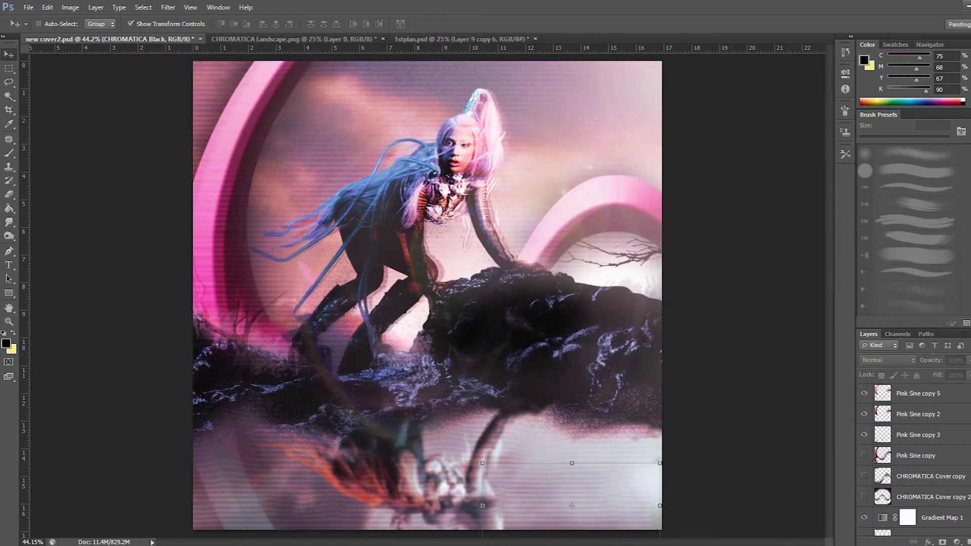
Open cover2, bring its tab to the front, fit it to the window, and add Layer 7 above Layer 6.
left_click(28, 7)
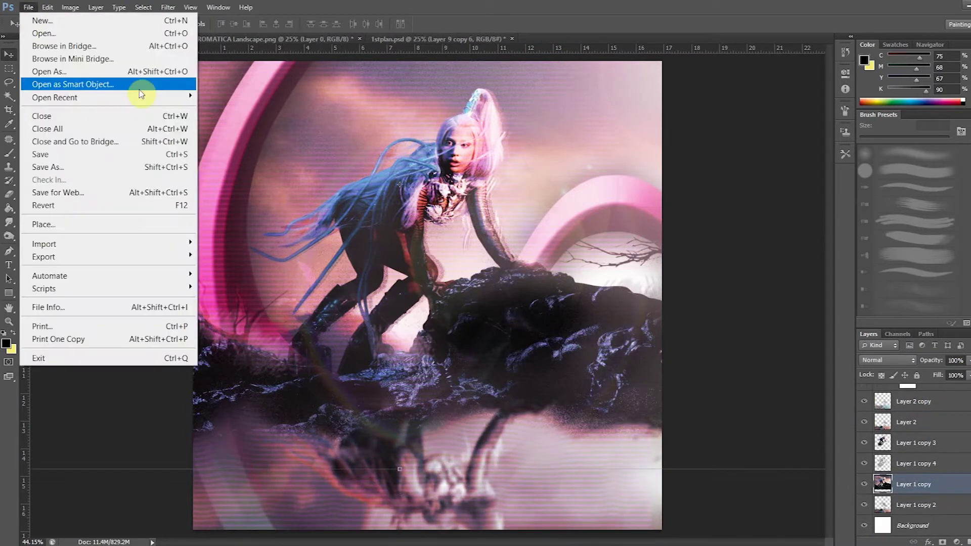
left_click(126, 36)
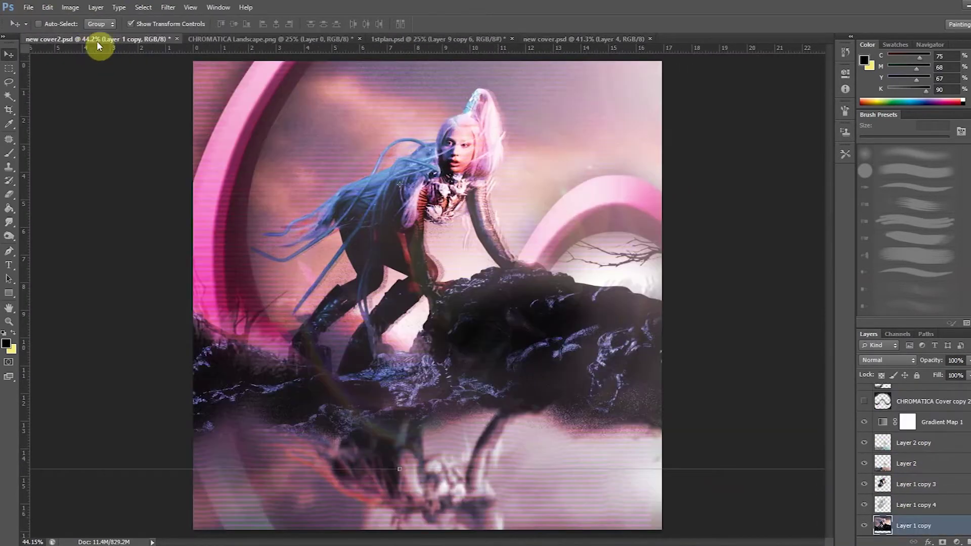
left_click_drag(96, 41, 219, 38)
left_click_drag(539, 41, 610, 93)
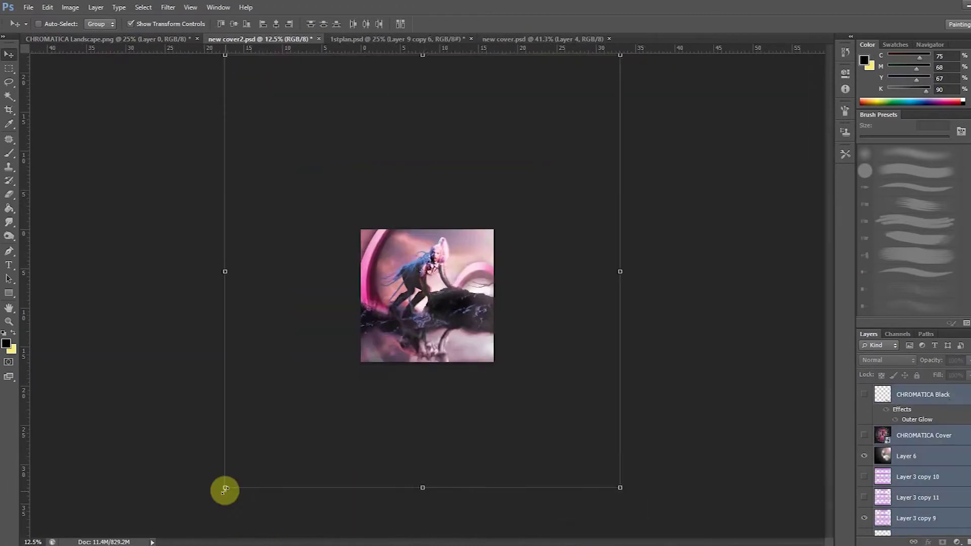
key("ctrl+0")
key("ctrl+shift+alt+n")
key("b")
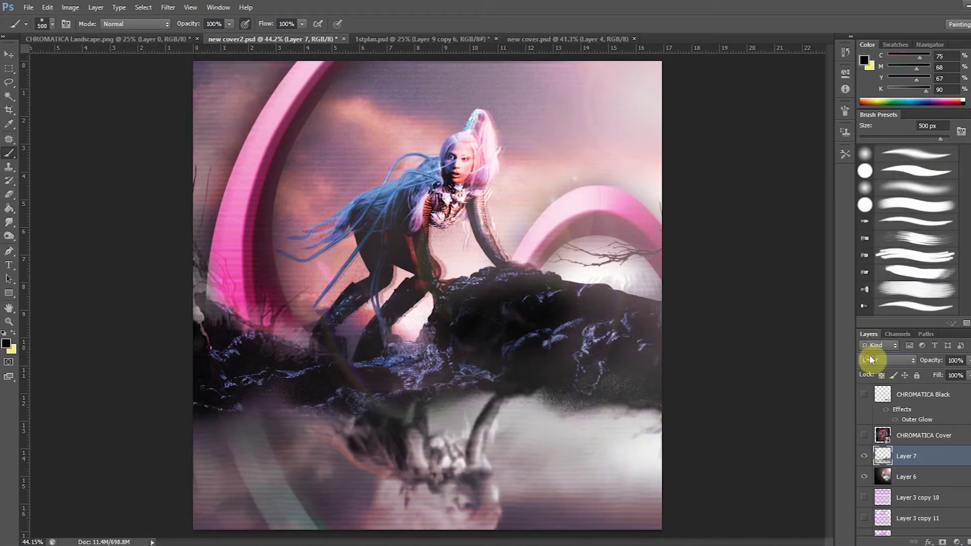
Hide Layer 7 in the cover composition.
left_click(866, 457)
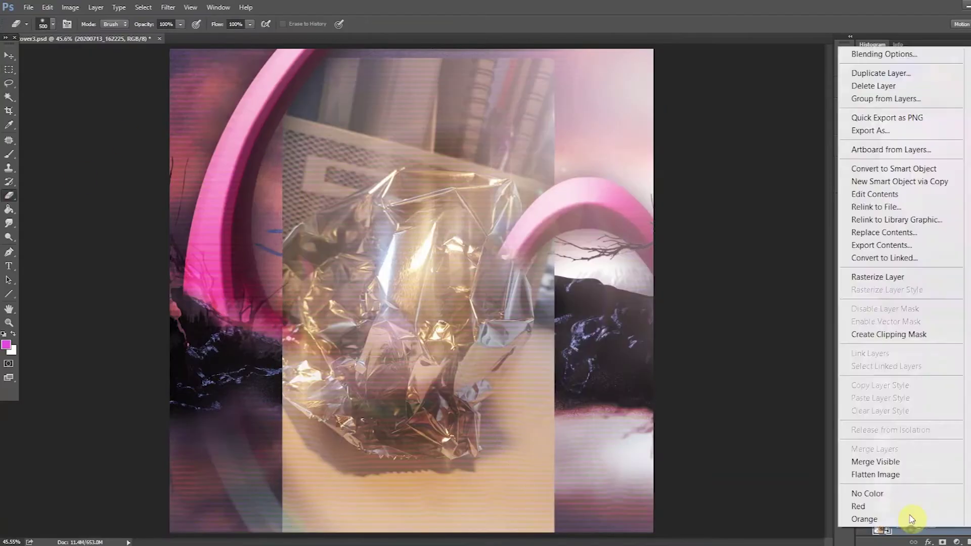
Position the plastic-wrap photo lower right, blend it as Overlay on top, and brighten with Levels.
left_click_drag(425, 234, 611, 346)
left_click(892, 356)
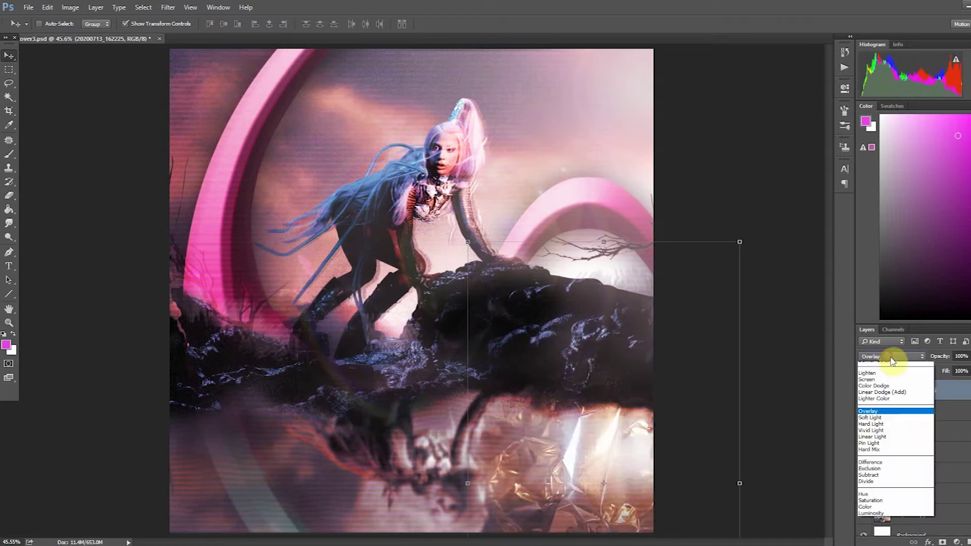
left_click(882, 359)
key("ctrl+bracketright")
key("ctrl+l")
key("Return")
Desaturate the foil texture (Saturation -100) and darken it with Brightness/Contrast.
key("ctrl+u")
left_click_drag(850, 448, 819, 449)
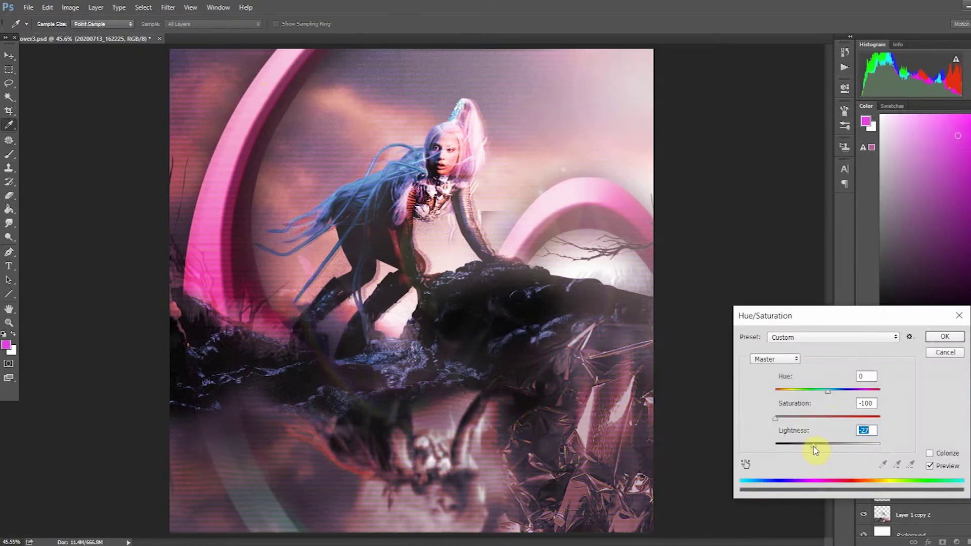
key("Return")
left_click_drag(814, 210, 798, 211)
key("Return")
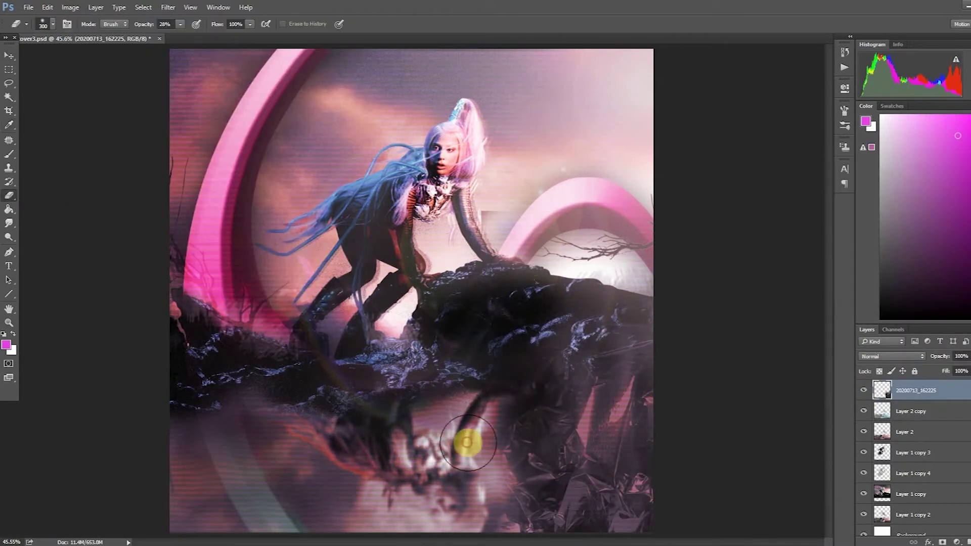
Add a Wind streak to the texture, then duplicate it and flip the copy beneath the rock.
key("1")
key("4")
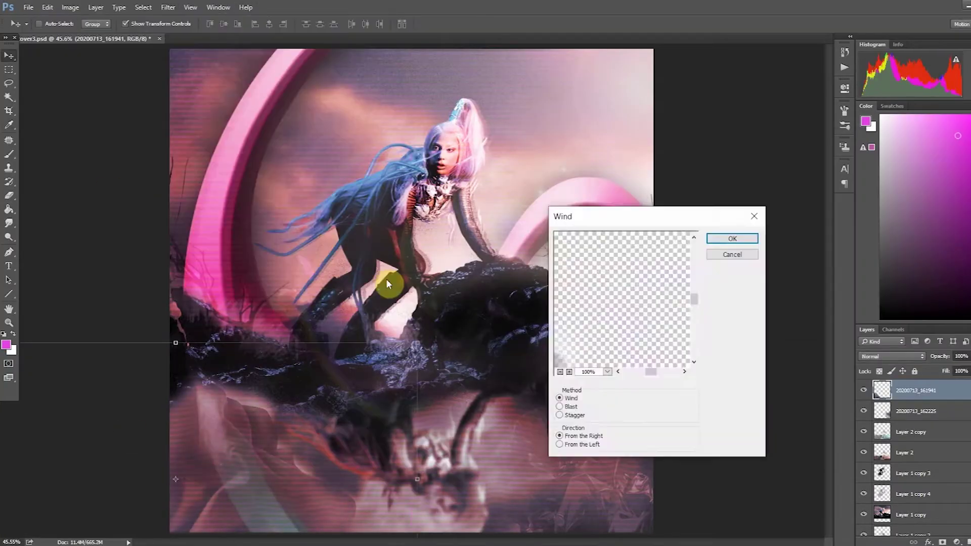
key("Return")
key("ctrl+j")
key("ctrl+t")
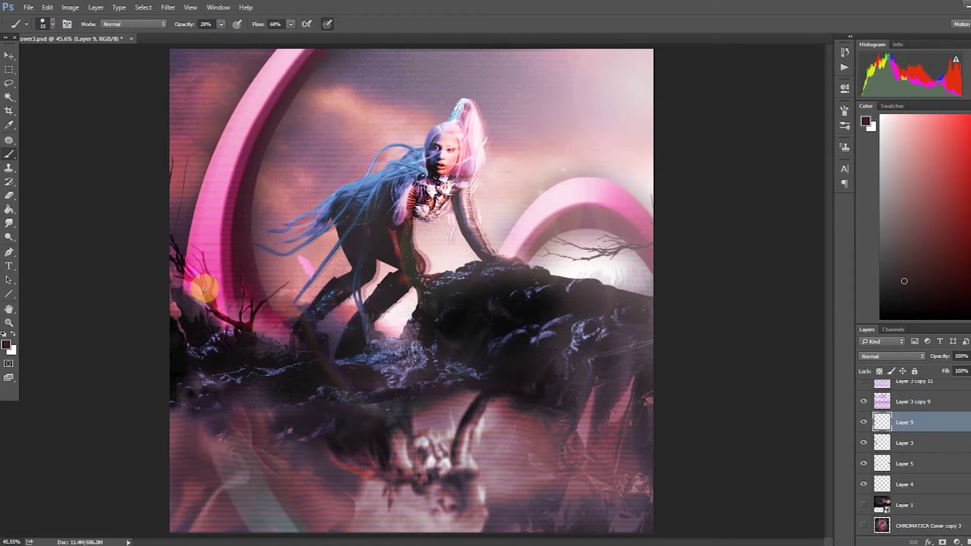
Place the chains photo into the cover and erase its white background and lower part.
left_click(71, 7)
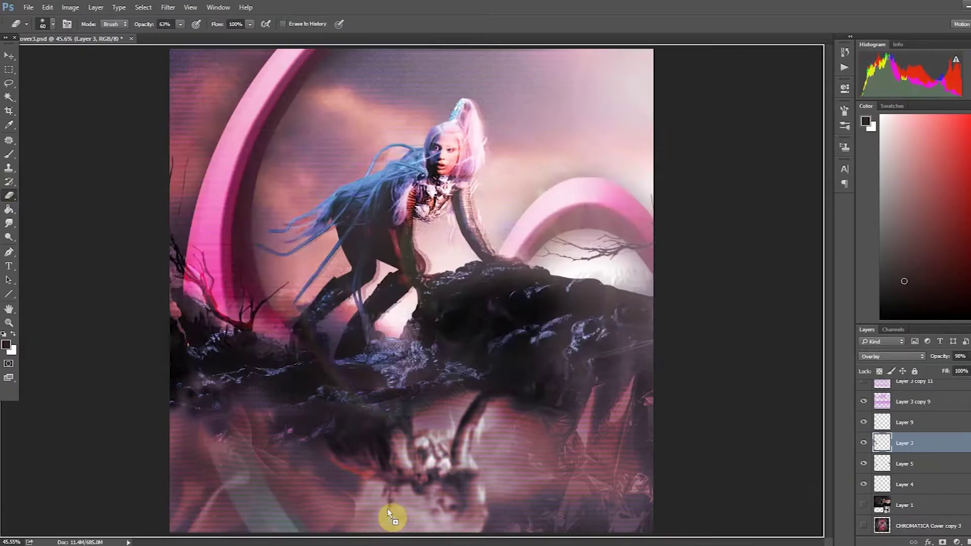
left_click_drag(389, 514, 390, 514)
key("shift+e")
left_click(612, 173)
left_click(282, 361)
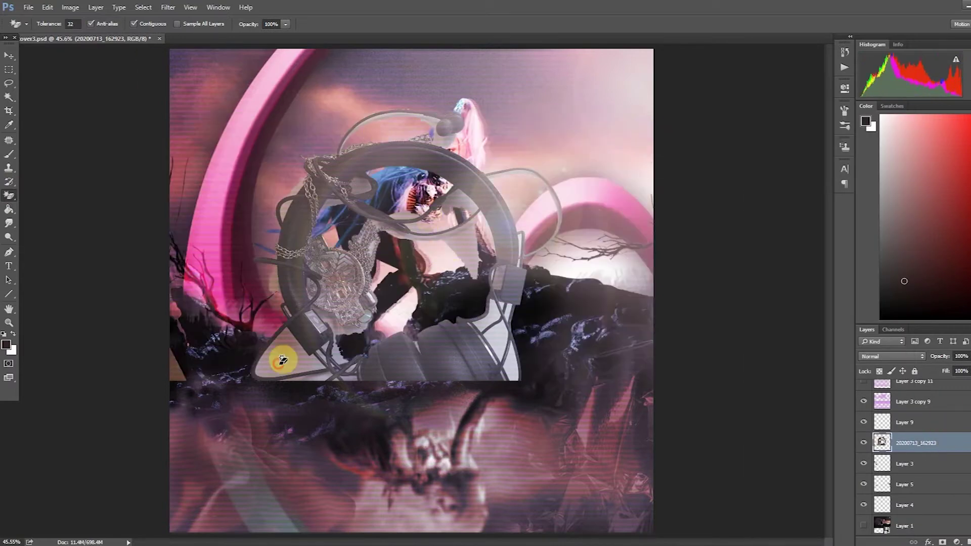
left_click(367, 209)
key("ctrl+plus")
key("ctrl+plus")
key("shift+e")
left_click_drag(304, 354, 544, 366)
Rotate and enlarge the chains layer so it wraps onto the left pink arch.
key("ctrl+t")
key("ctrl+minus")
key("ctrl+minus")
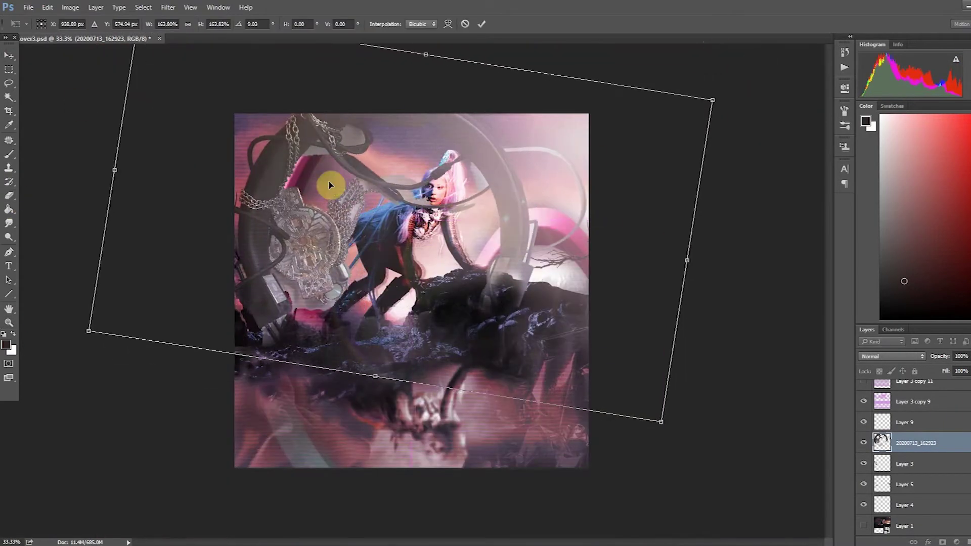
left_click_drag(325, 184, 129, 160)
key("Return")
key("ctrl+plus")
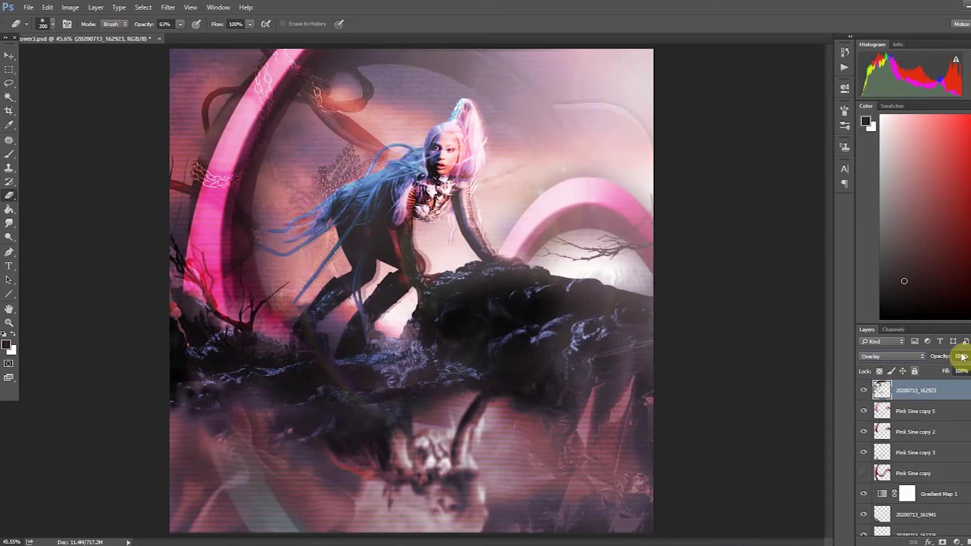
key("ctrl+t")
left_click_drag(476, 43, 260, 91)
key("Return")
Refine the chains by erasing the dark areas along the links at 100% zoom.
key("e")
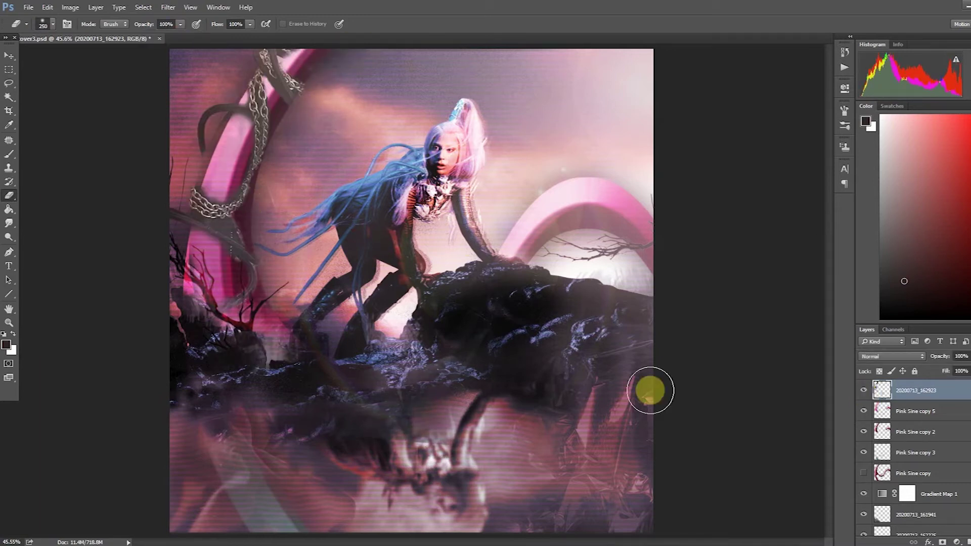
key("ctrl+1")
key("r")
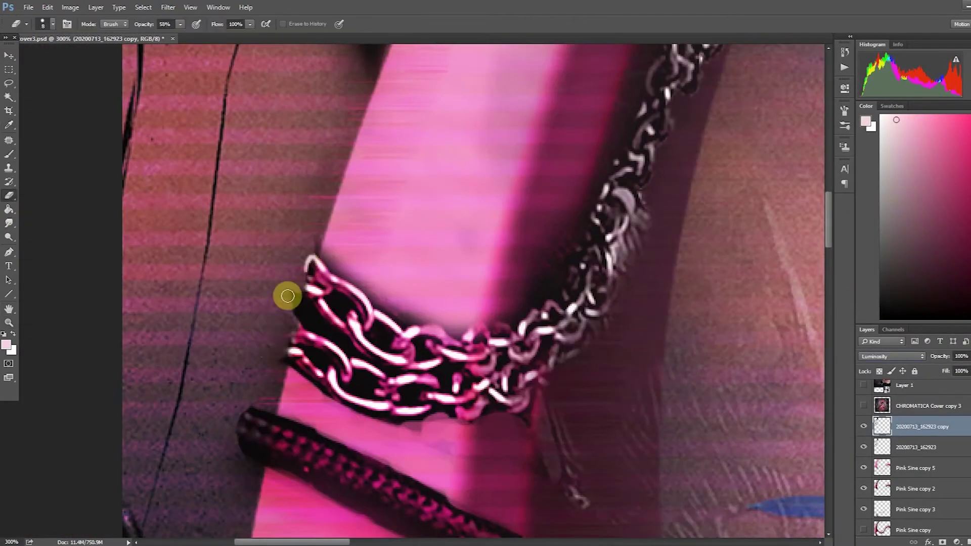
left_click_drag(349, 305, 392, 337)
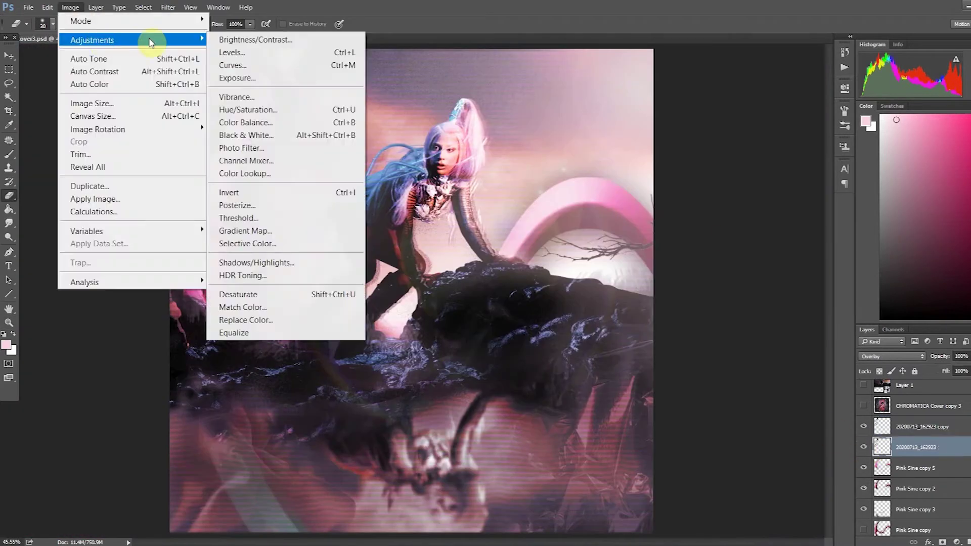
Change blending and darken the 20200713_161941 and 20200713_162225 texture layers with Brightness/Contrast.
left_click(873, 357)
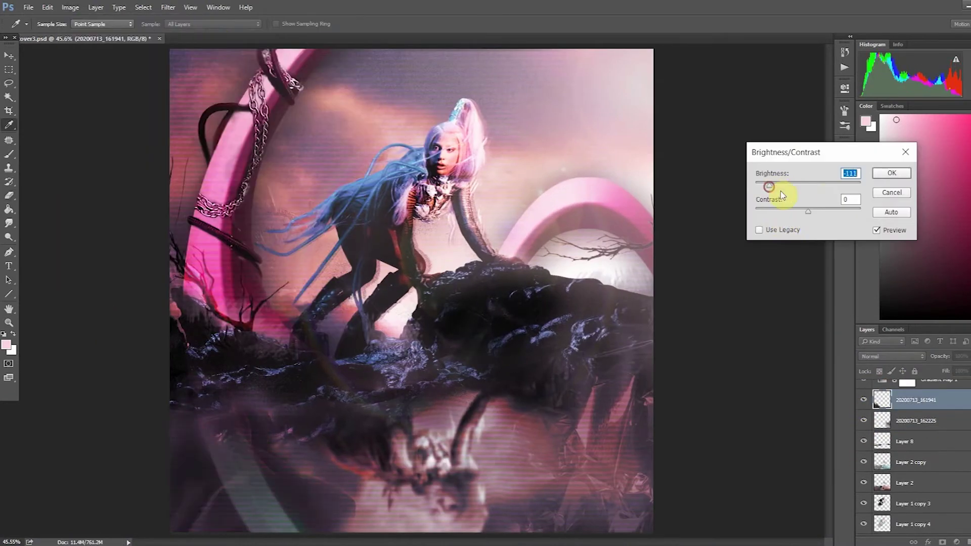
left_click(905, 421)
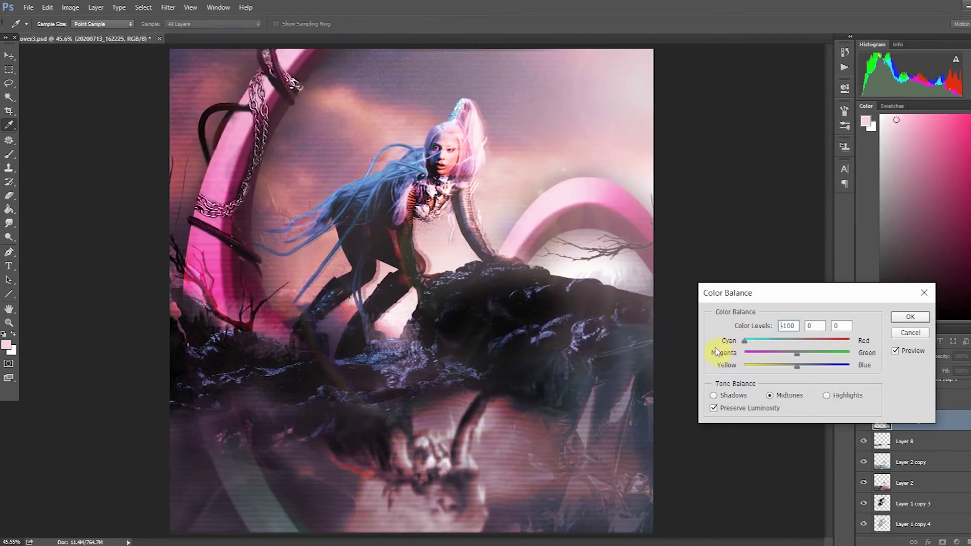
left_click(75, 8)
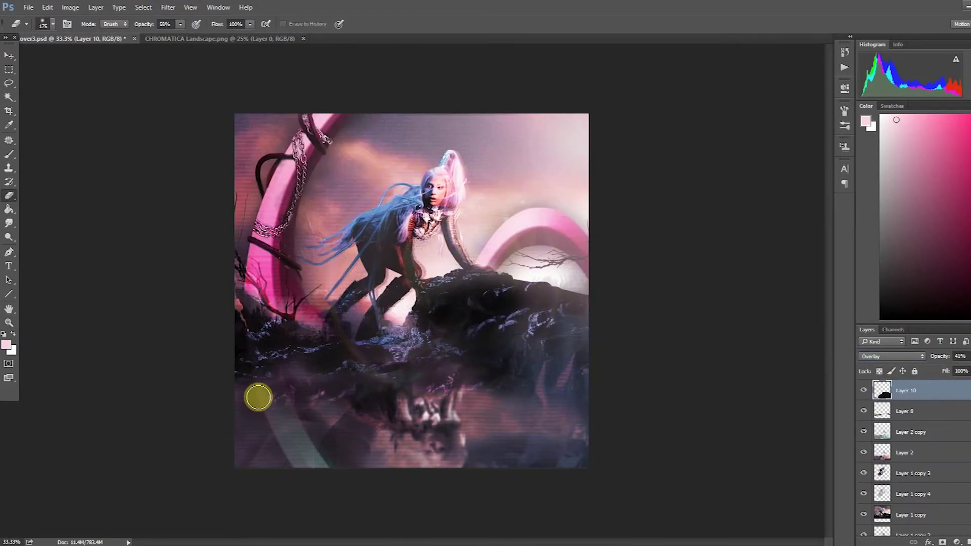
key("z")
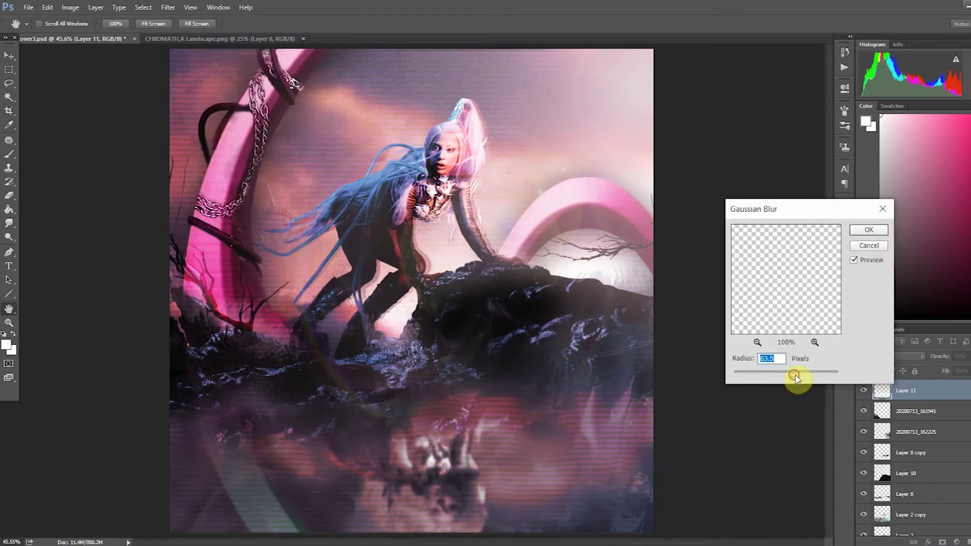
left_click(866, 410)
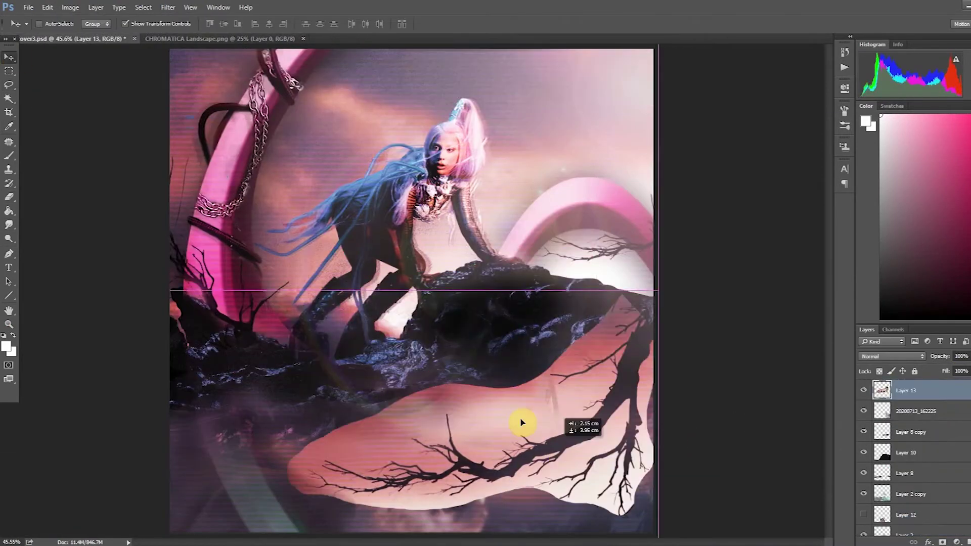
Move the tree branch to the upper left and bring photo 20200713_162215 into the cover.
left_click_drag(521, 416, 553, 282)
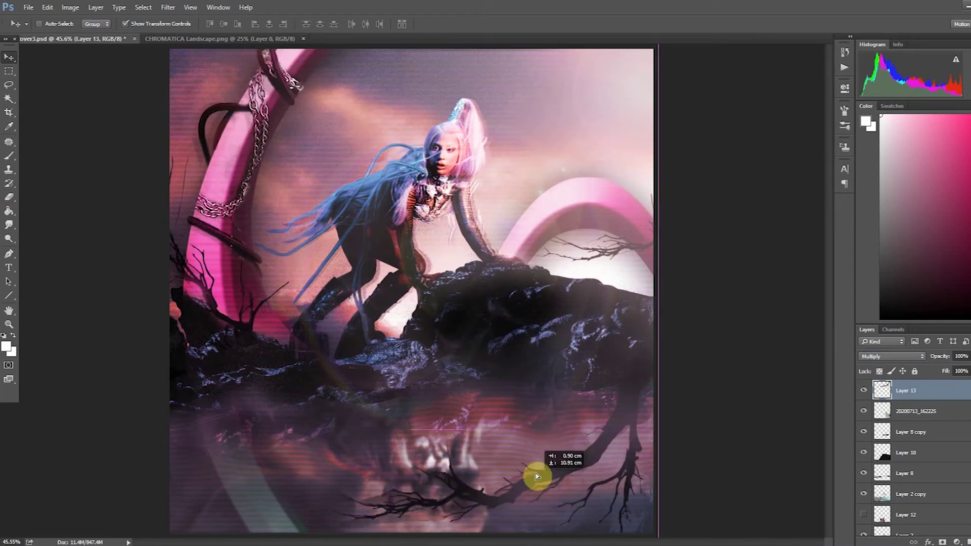
left_click_drag(532, 466, 253, 158)
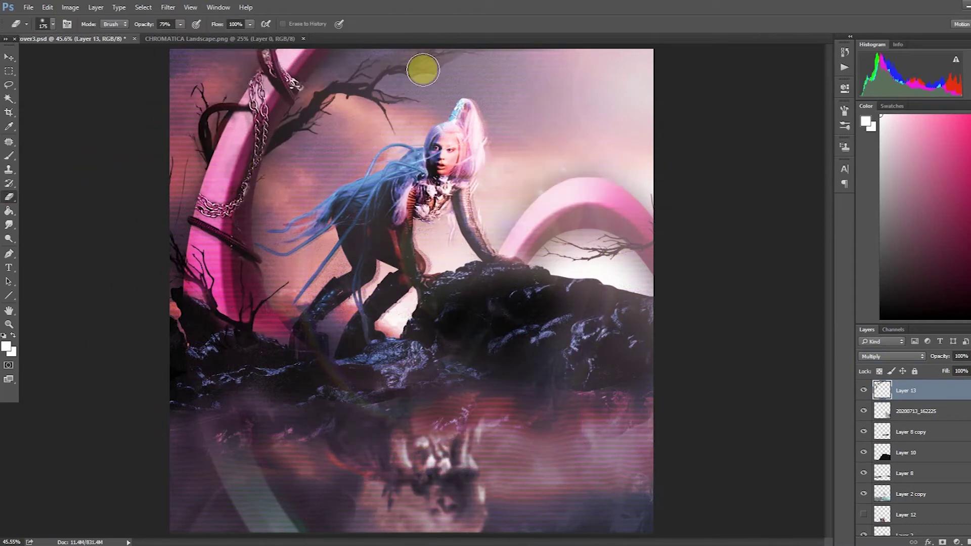
left_click(863, 403)
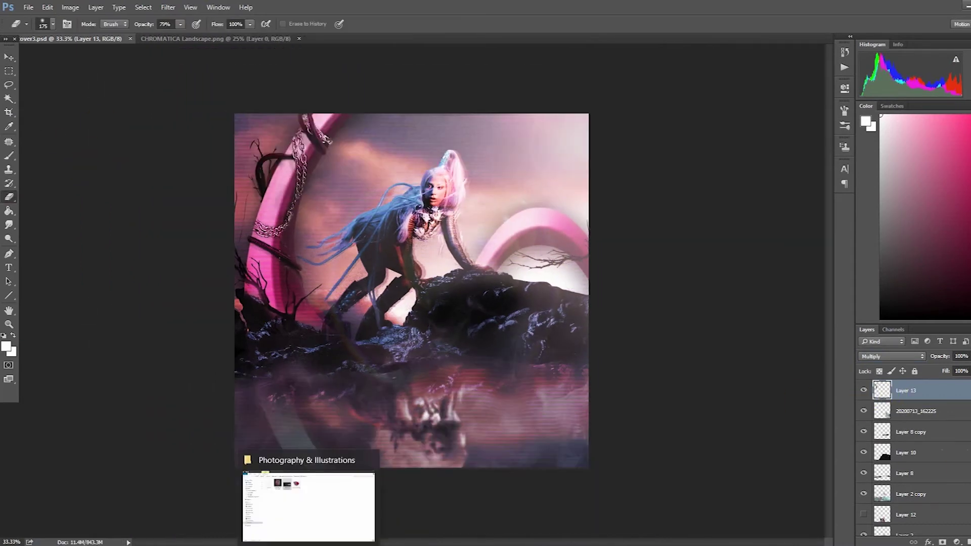
left_click(309, 506)
left_click_drag(483, 101, 427, 438)
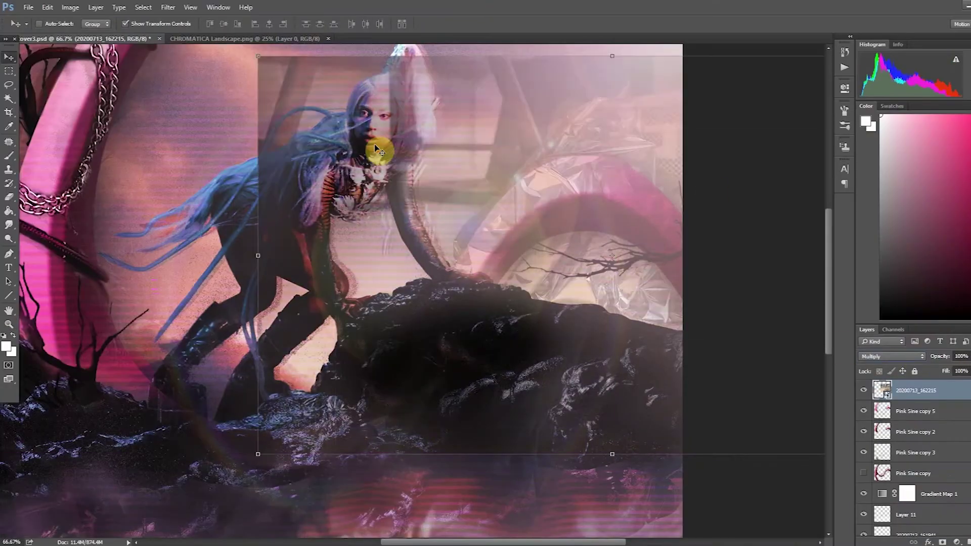
left_click(864, 474)
left_click(918, 395)
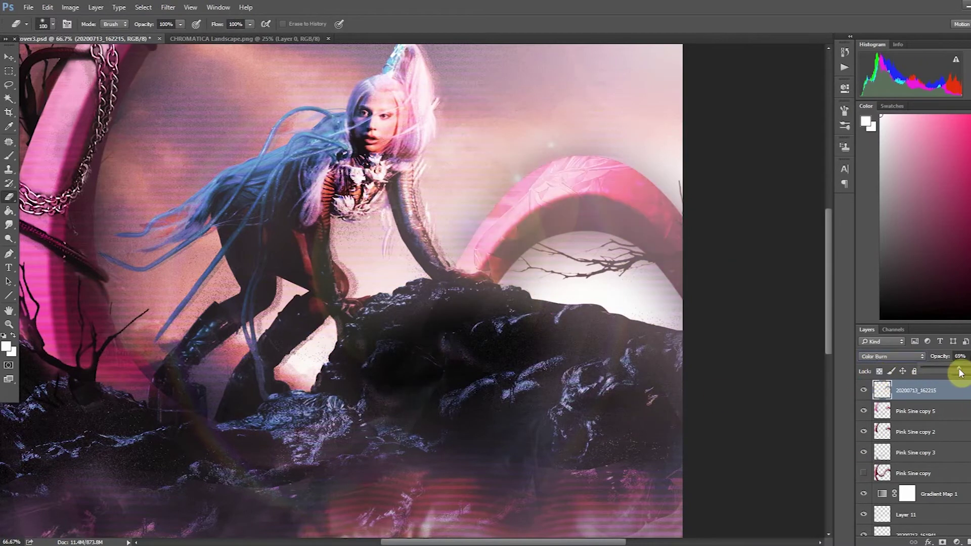
key("ctrl+minus")
key("ctrl+minus")
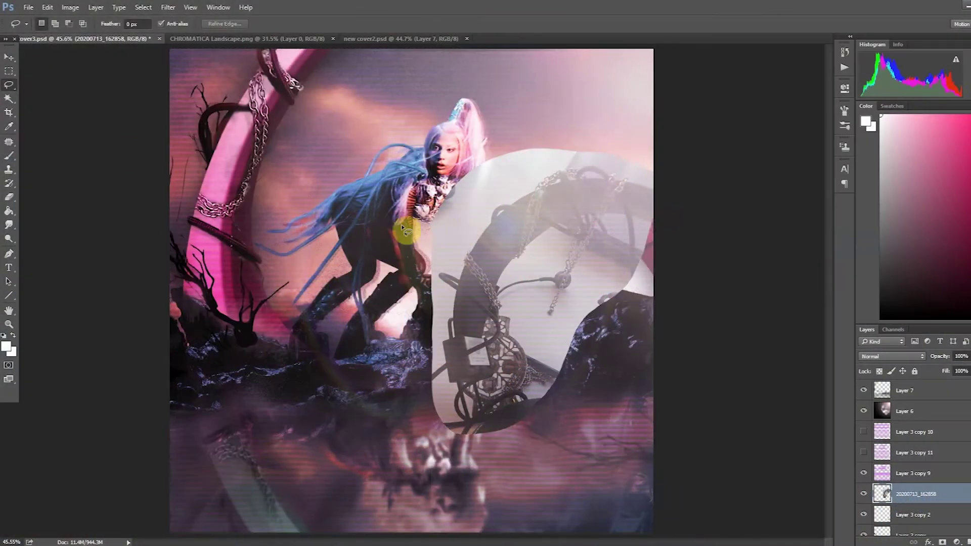
Move the 20200713_162858 photo to the right side and erase the pale shape near the chains.
key("v")
mouse_move(405, 230)
left_mouse_down()
mouse_move(501, 172)
mouse_move(249, 481)
mouse_move(587, 460)
mouse_move(511, 204)
mouse_move(590, 278)
left_mouse_up()
left_click_drag(663, 152, 614, 310)
key("Escape")
key("7")
key("6")
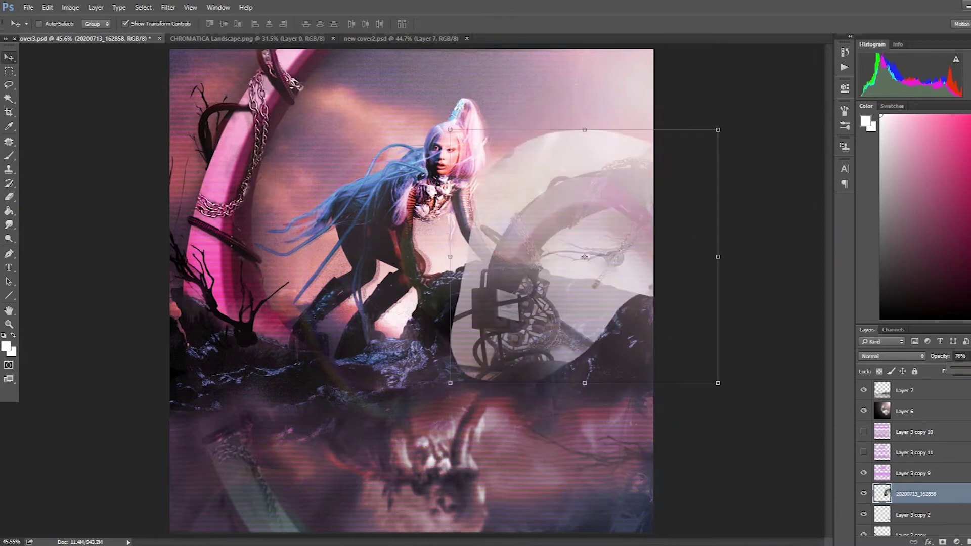
key("0")
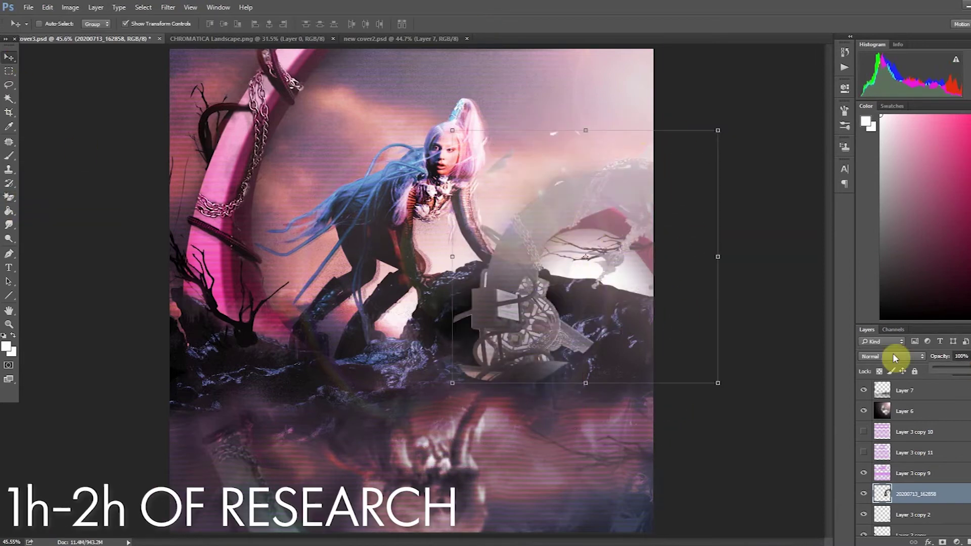
key("ctrl+plus")
key("ctrl+plus")
left_click(8, 197)
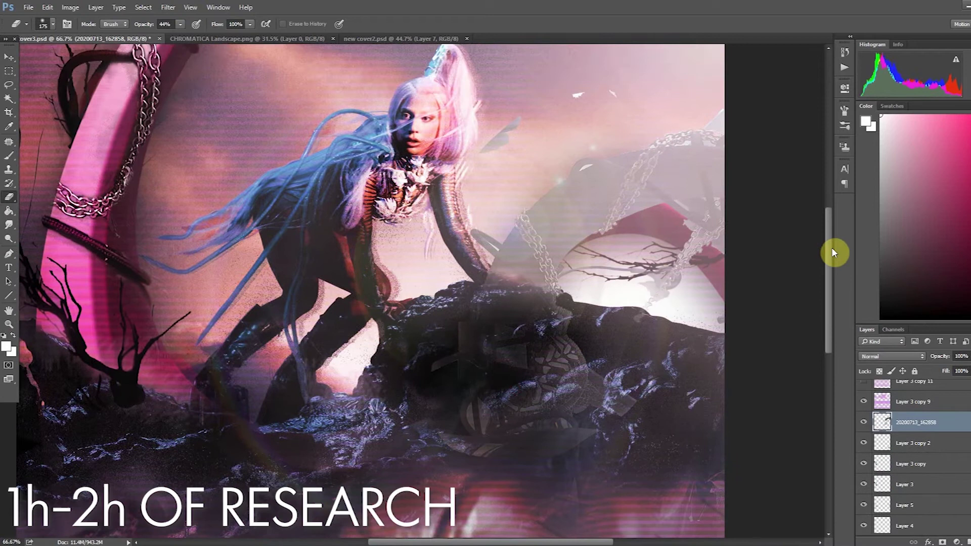
key("bracketleft")
key("bracketleft")
left_click_drag(577, 203, 506, 218)
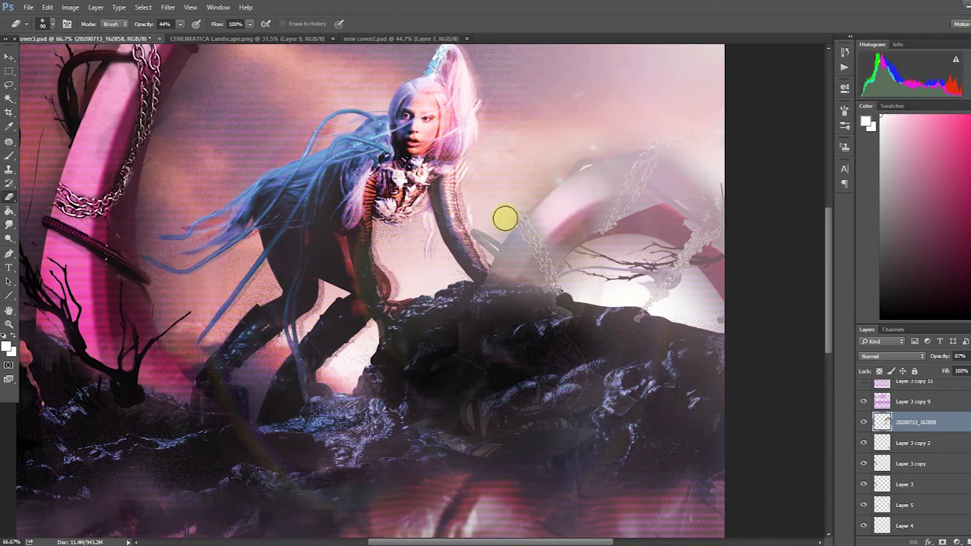
Move the texture layer to the top, darken it with Levels, and erase part over the scene.
left_click_drag(883, 422, 926, 341)
key("ctrl+l")
left_click_drag(830, 269, 928, 266)
key("Return")
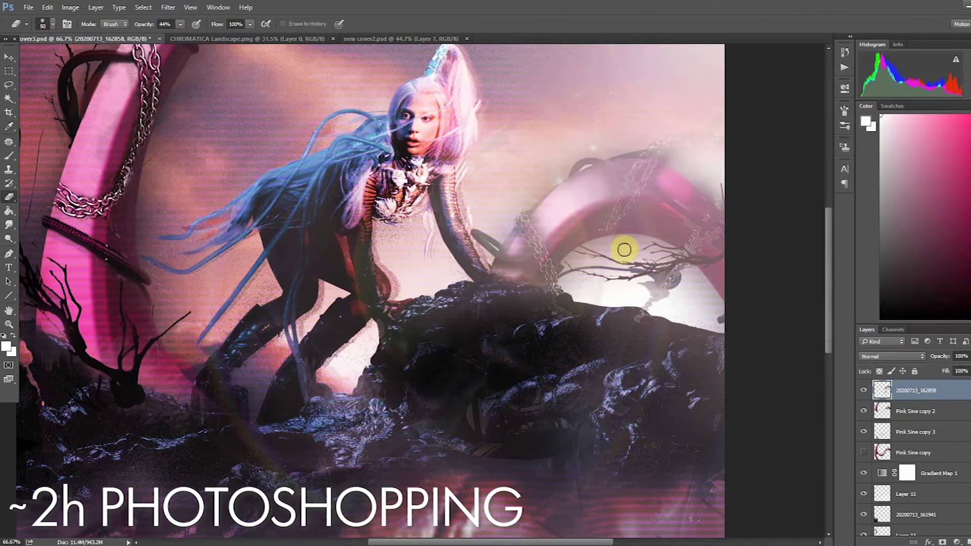
mouse_move(644, 150)
left_mouse_down()
mouse_move(532, 169)
mouse_move(664, 278)
left_mouse_up()
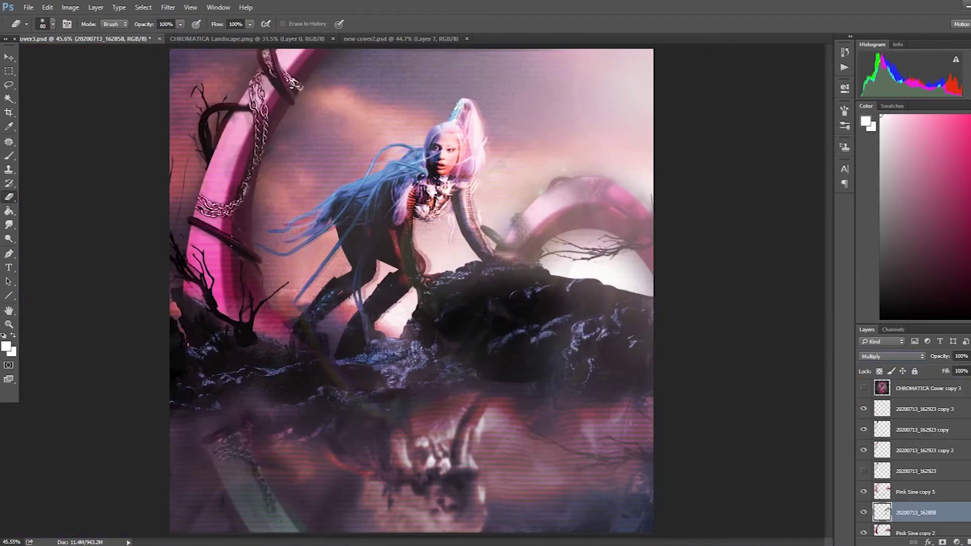
Place the layer under Layer 6 in Normal mode, add contrast, and erase it over the right arch.
left_click_drag(916, 513, 958, 386)
left_click(892, 356)
left_click(880, 368)
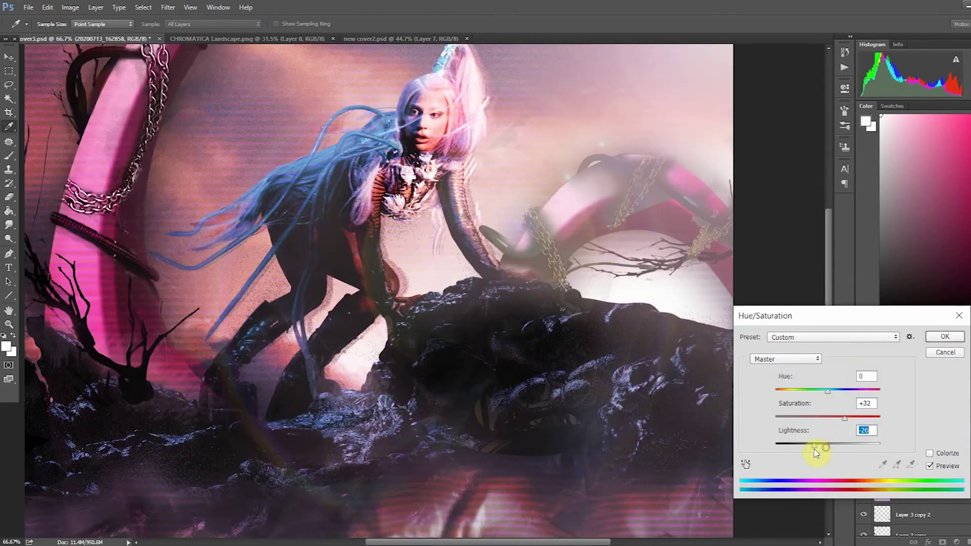
left_click(70, 7)
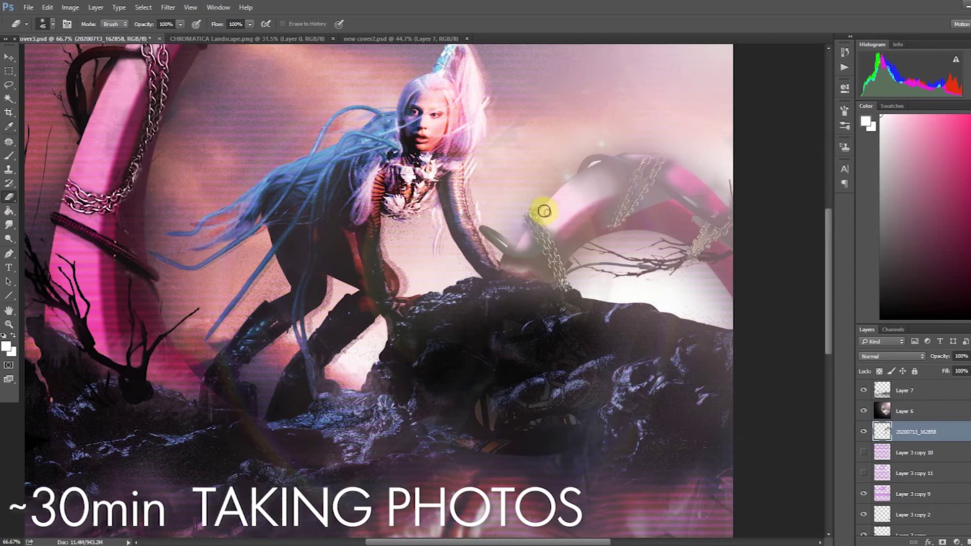
left_click_drag(686, 191, 686, 195)
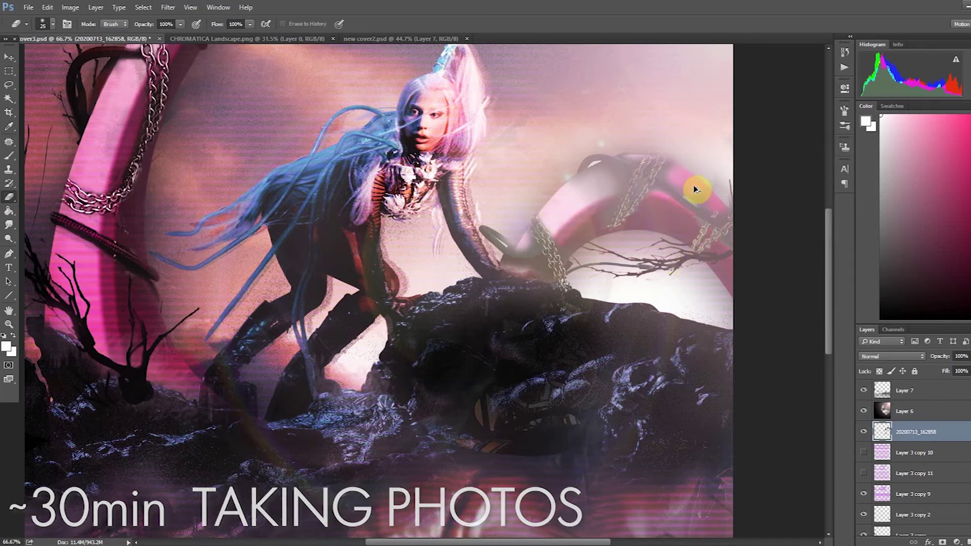
left_click(618, 152)
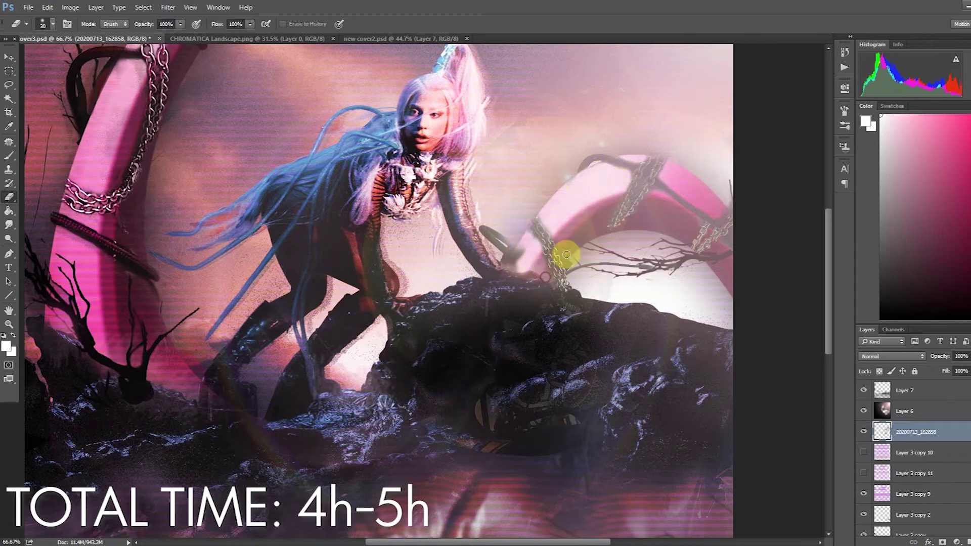
key("bracketleft")
key("bracketleft")
key("bracketleft")
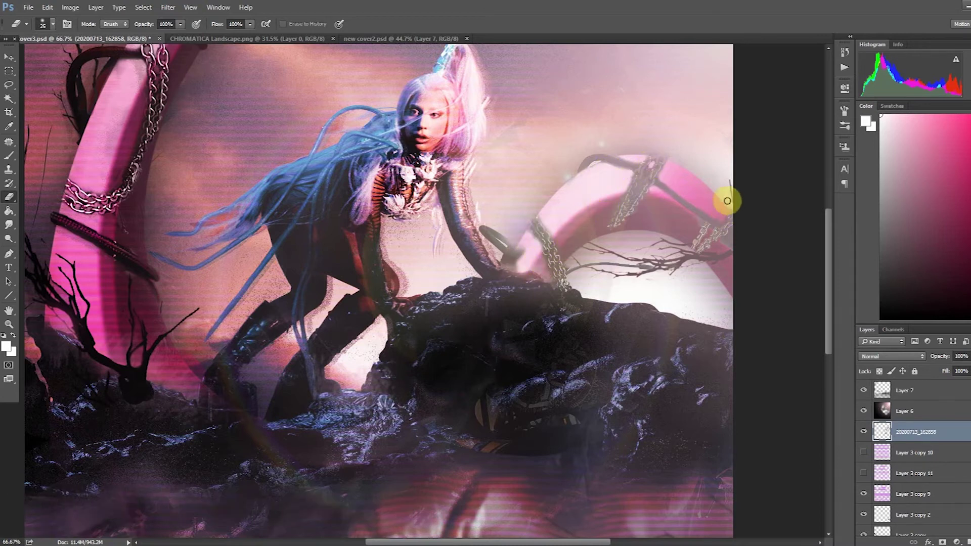
scroll(700, 192, "down", 2)
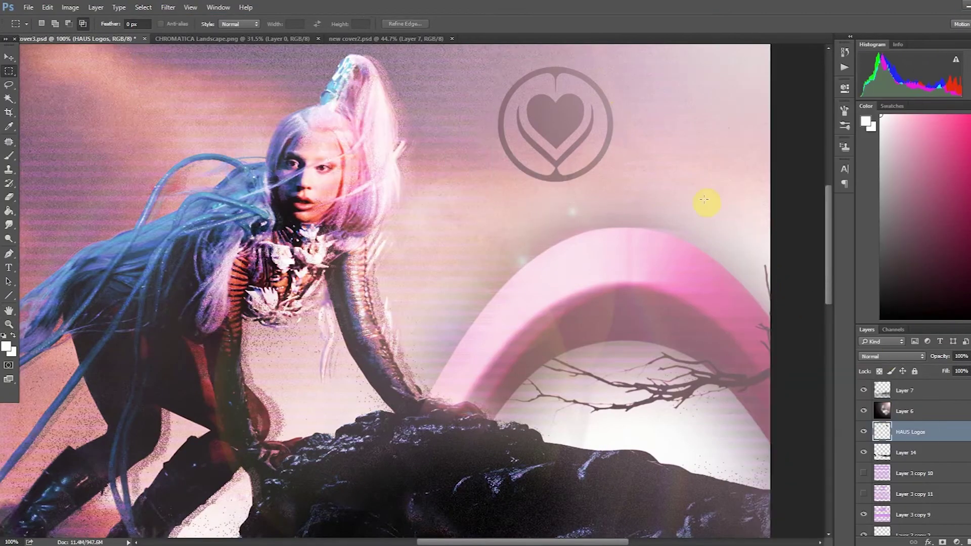
Give the HAUS Logos heart an Inner Bevel with 215% depth and rotate it slightly.
left_click(883, 393)
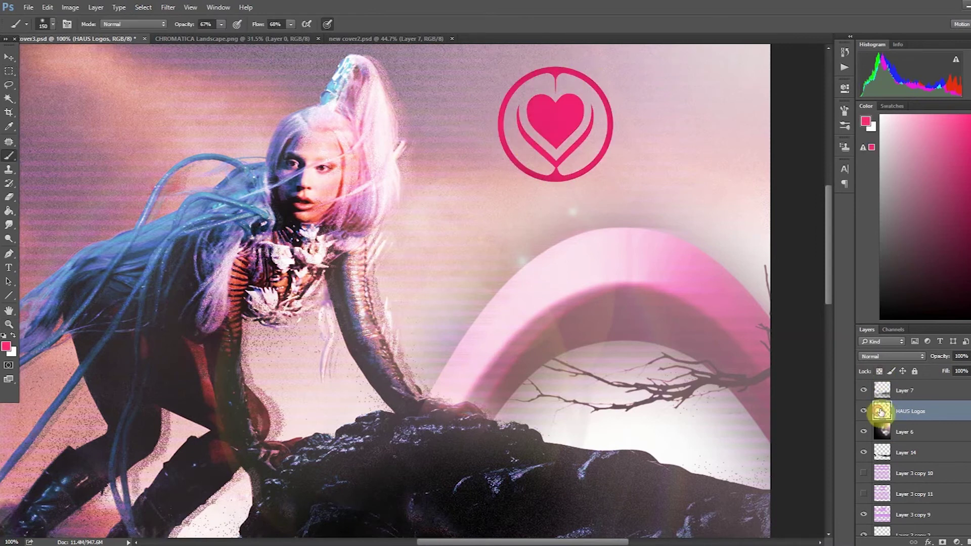
double_click(882, 414)
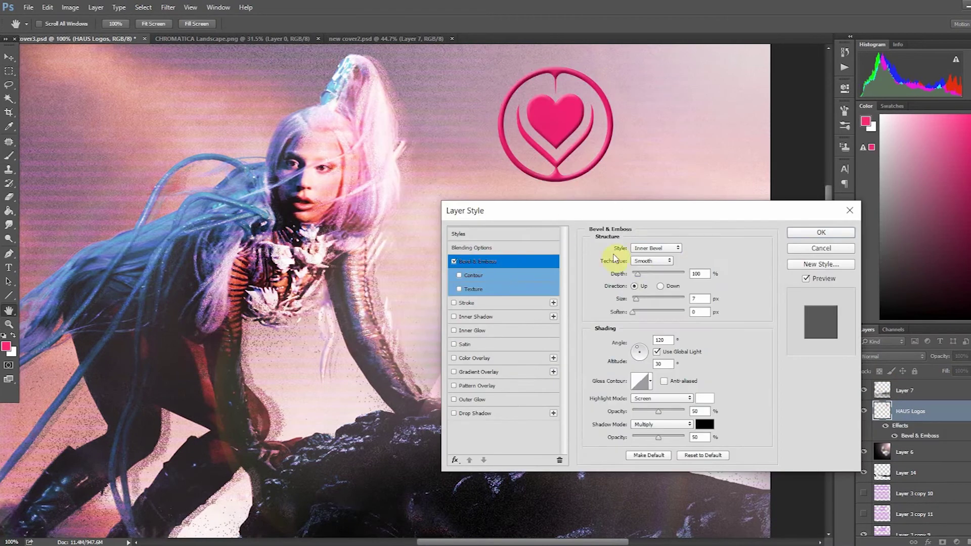
left_click(656, 248)
left_click(652, 254)
left_click_drag(638, 273, 643, 274)
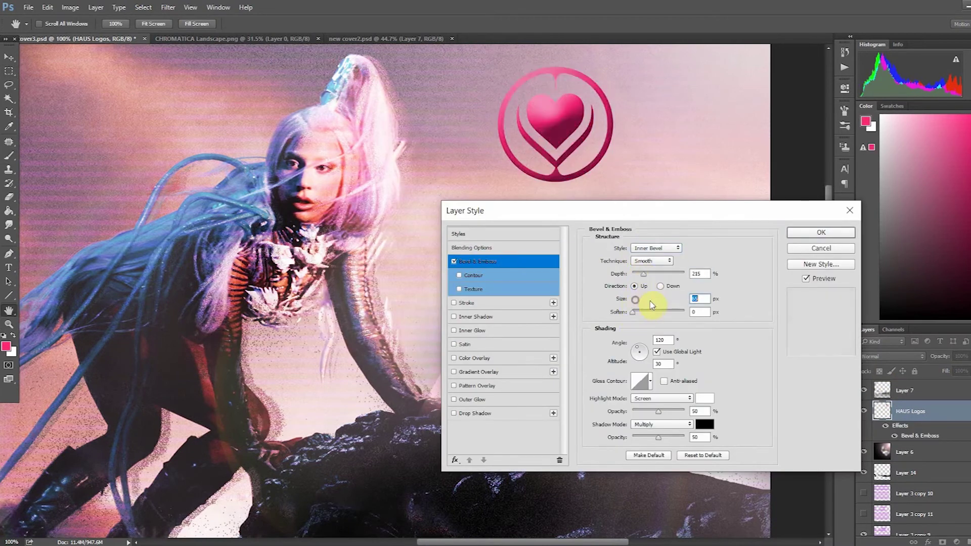
left_click(636, 299)
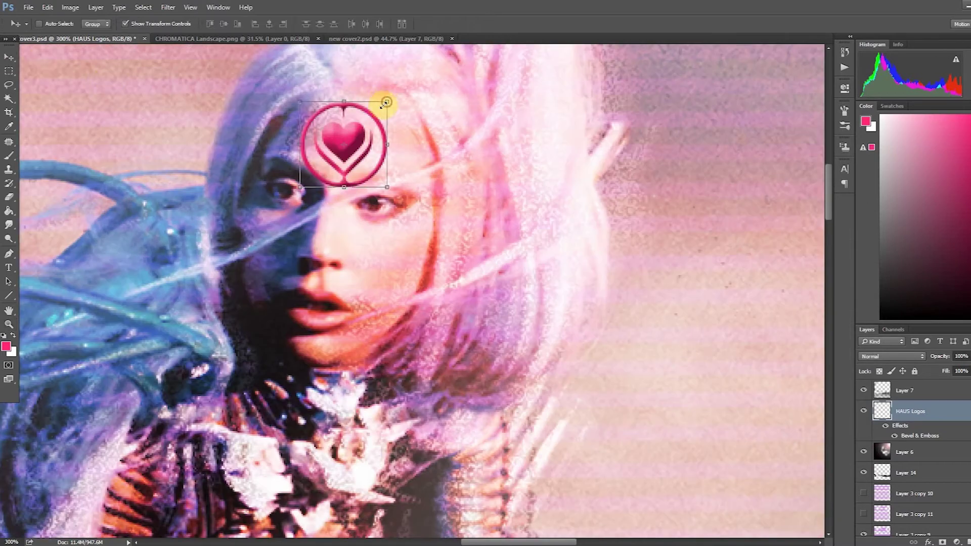
left_click_drag(381, 100, 382, 119)
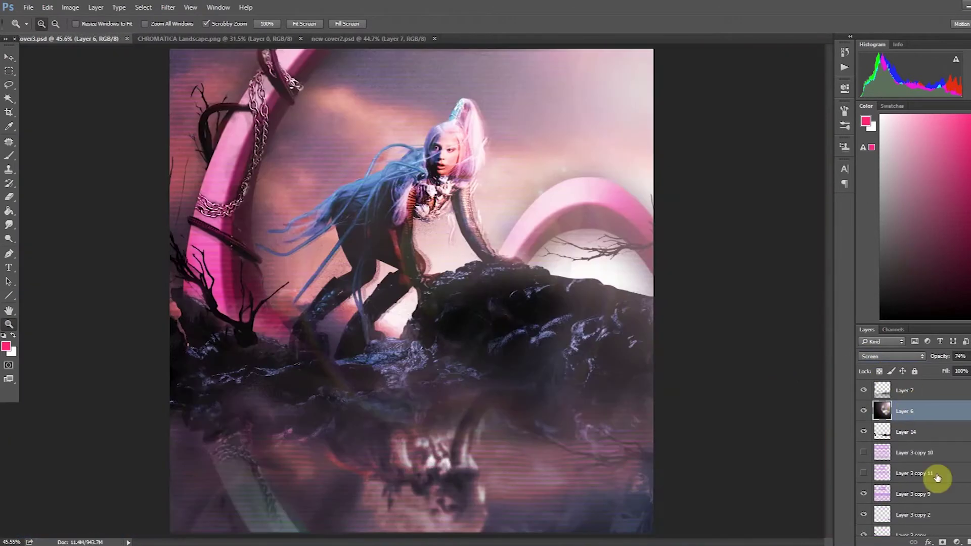
Add a Color Balance adjustment above Layer 7, shift midtones toward green, and toggle it to compare.
left_click(957, 543)
left_click(901, 339)
left_click_drag(745, 187, 786, 185)
left_click(863, 391)
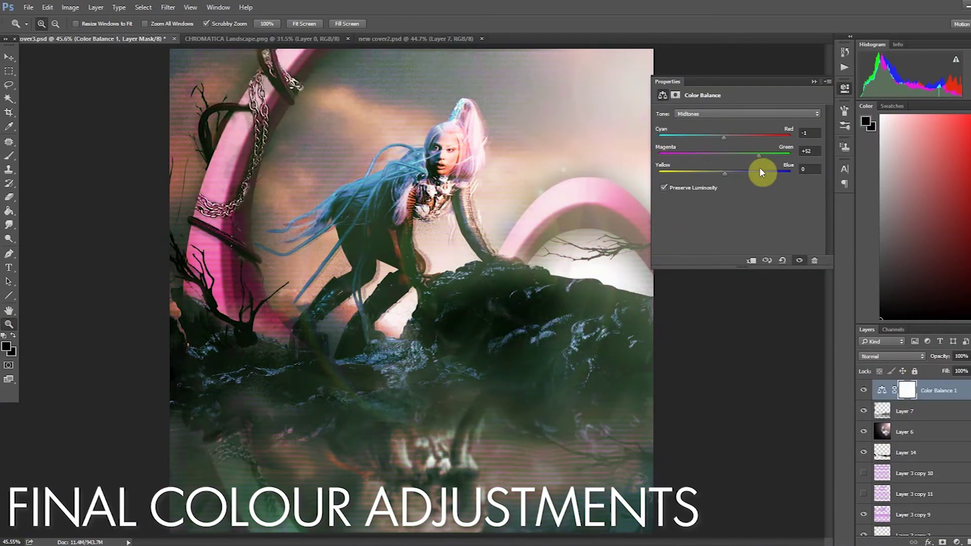
left_click(863, 390)
left_click(864, 390)
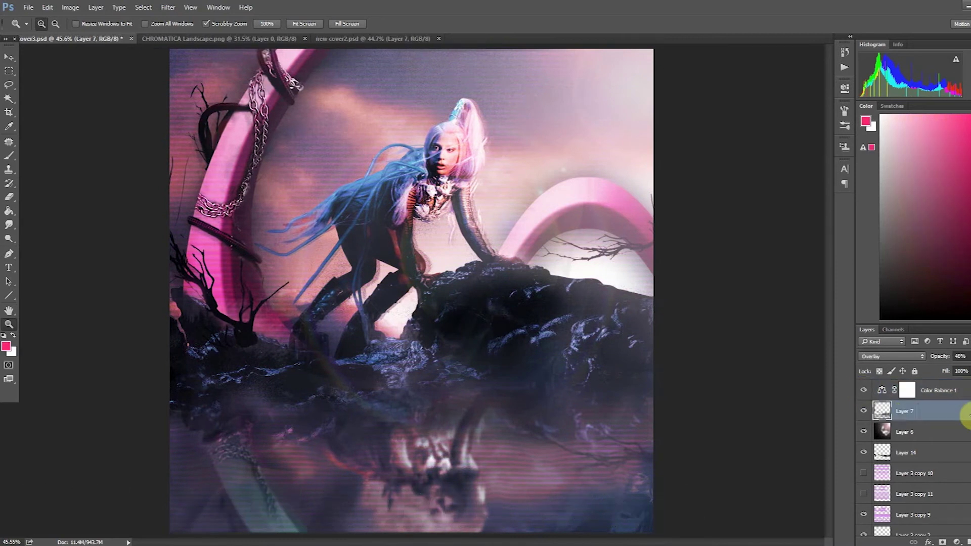
Select the 20200713_162923 copy texture layer and switch to the Smudge tool.
scroll(864, 412, "down", 5)
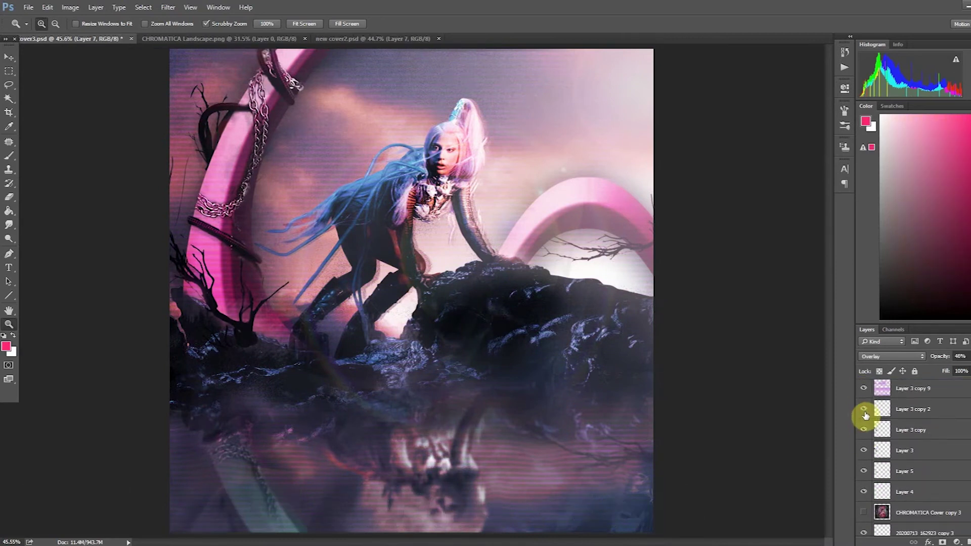
left_click(882, 442)
left_click(14, 221)
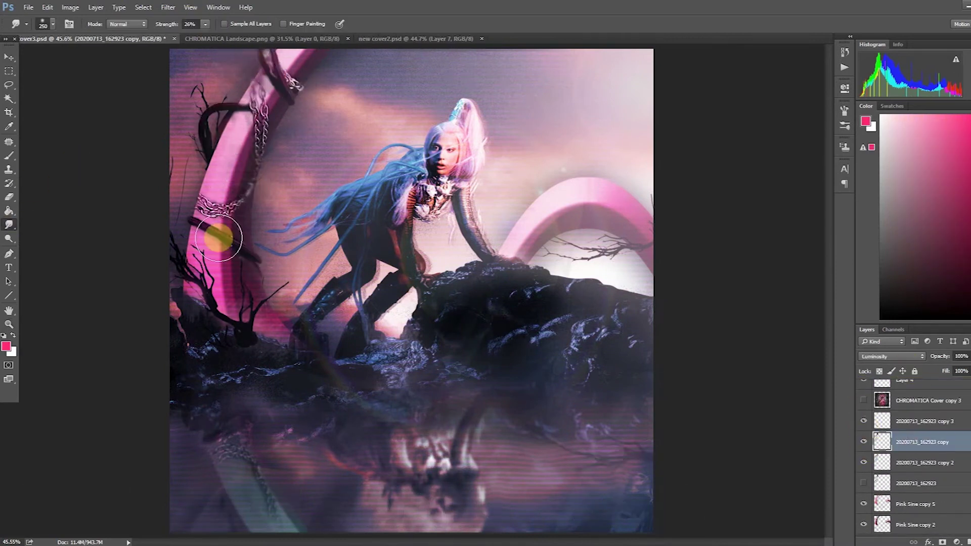
Add and then undo a new empty layer, and save the document.
key("ctrl+shift+alt+n")
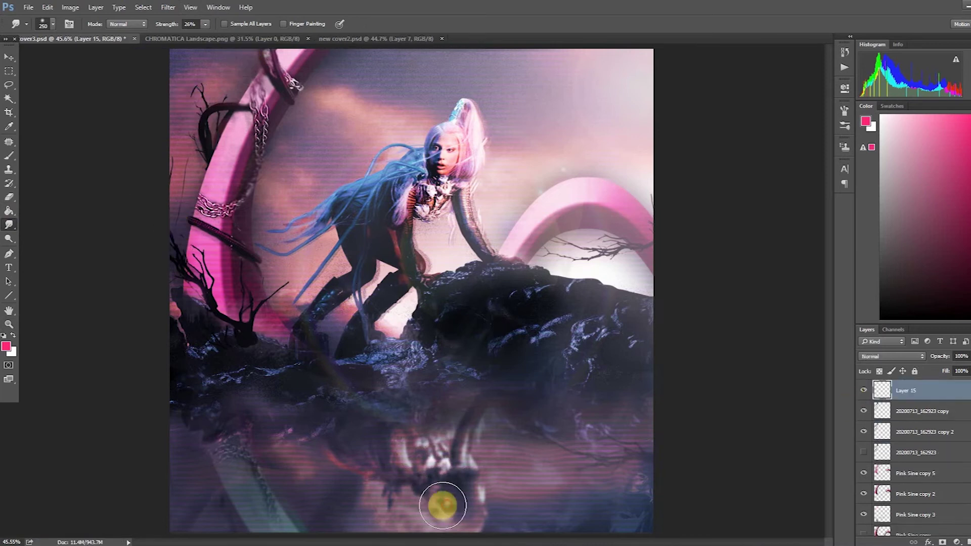
key("ctrl+z")
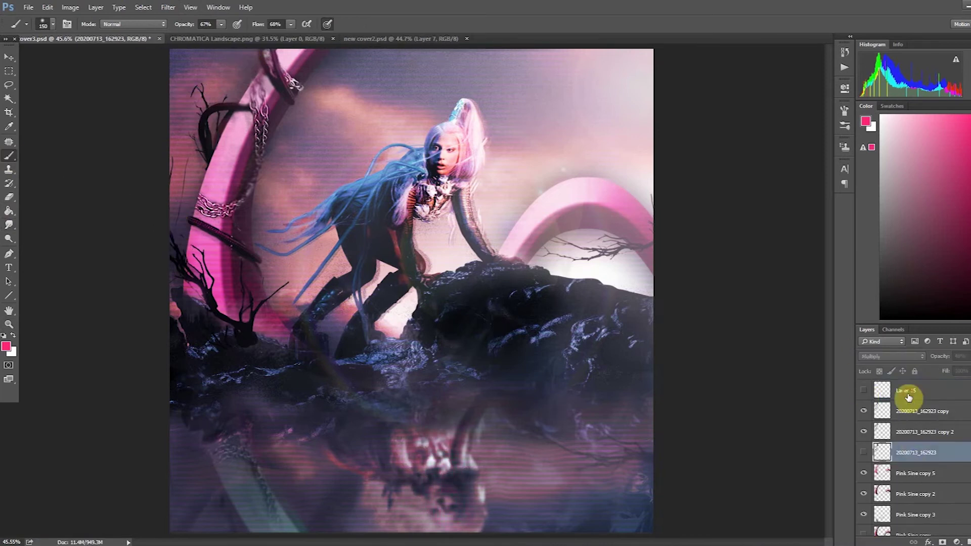
key("ctrl+s")
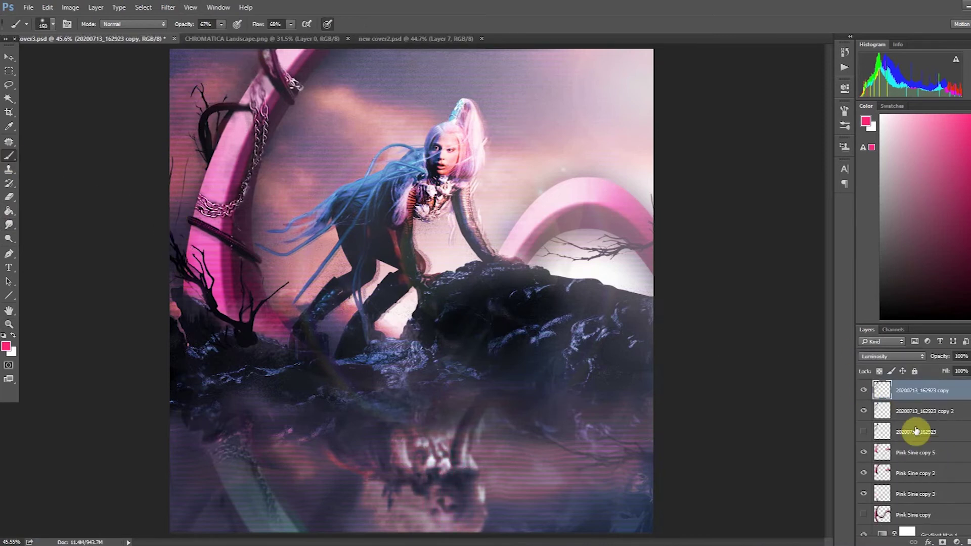
Duplicate the 20200713_162923 copy texture layer, change its blend mode, and reselect the copy layers.
key("ctrl+j")
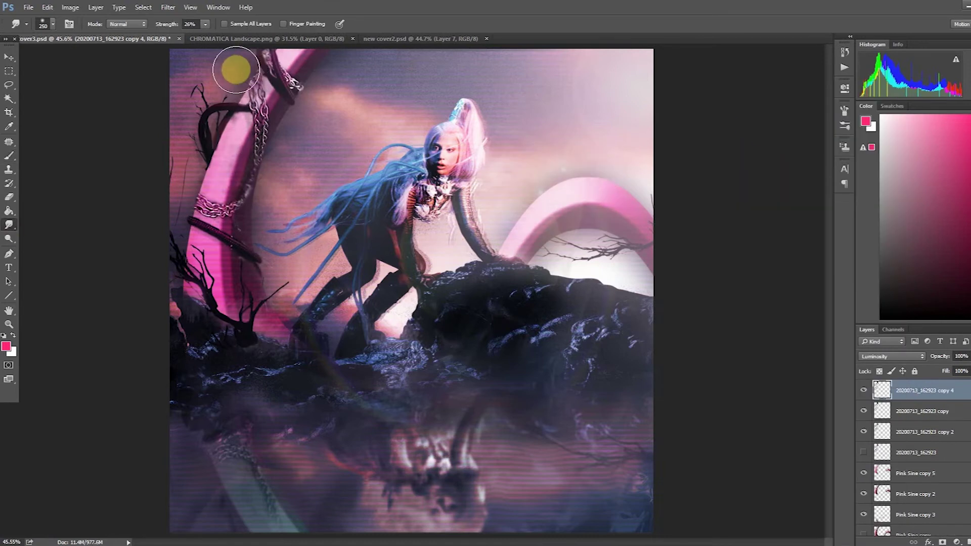
key("shift+alt+m")
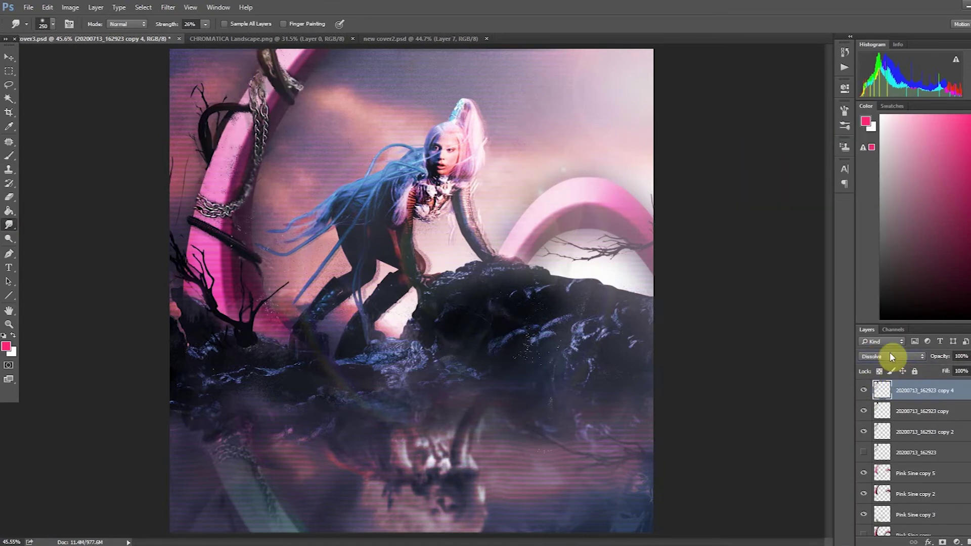
left_click(948, 453)
left_click(904, 411)
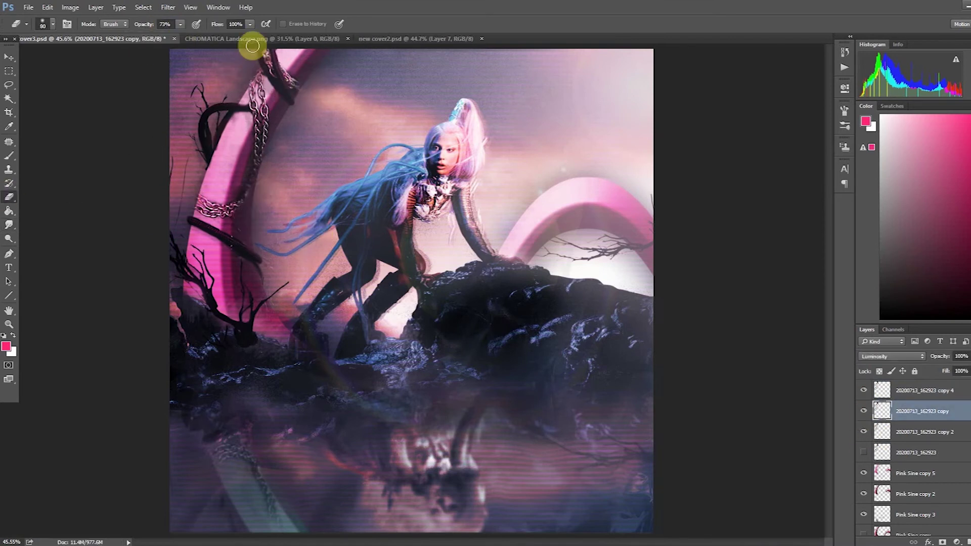
left_click(890, 390)
left_click(864, 433)
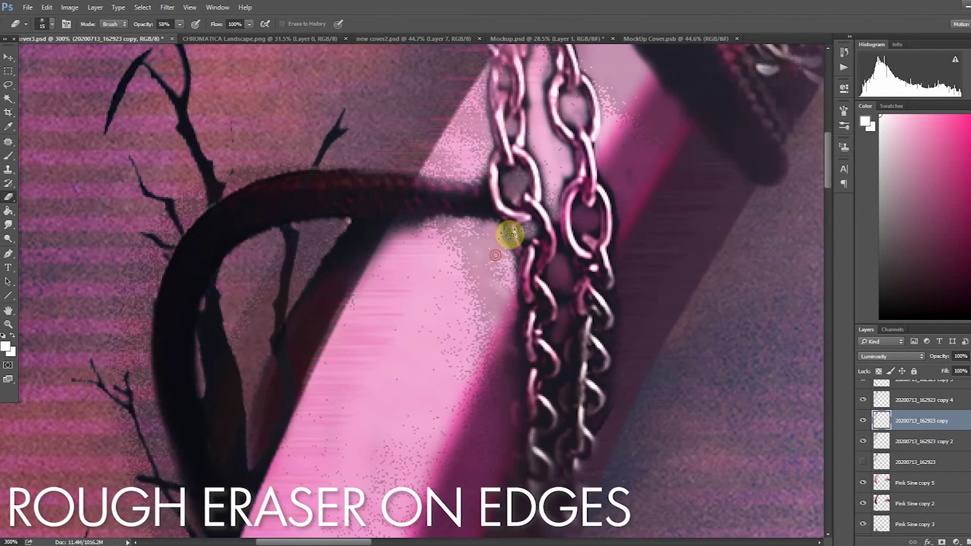
scroll(404, 262, "up", 1)
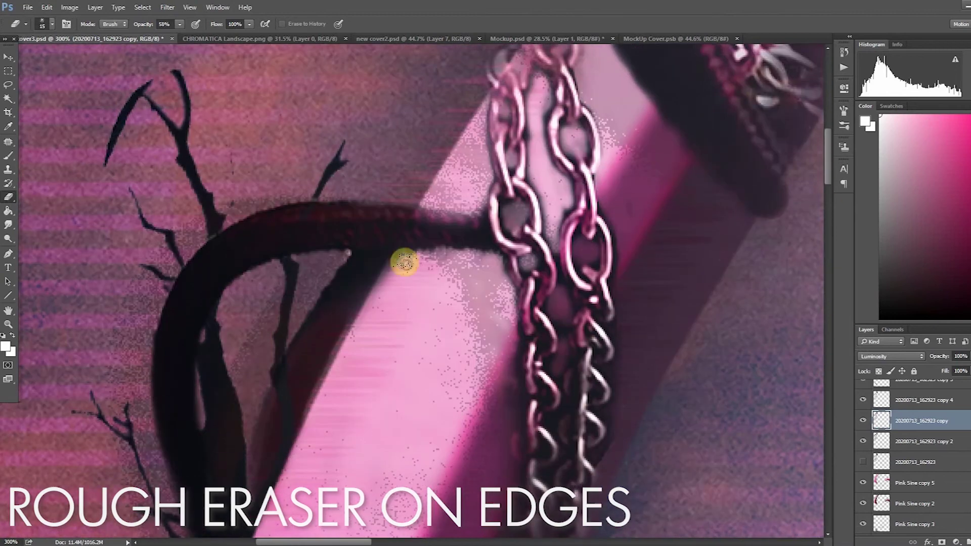
scroll(831, 148, "up", 5)
scroll(458, 266, "right", 4)
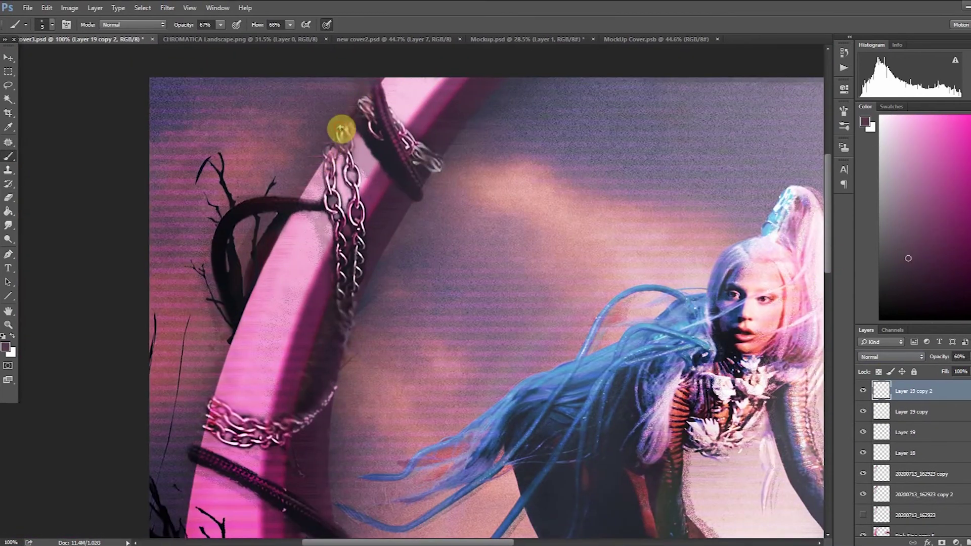
Fit the image, zoom in on the right arch, and paint dark strokes along its branch.
key("ctrl+0")
key("z")
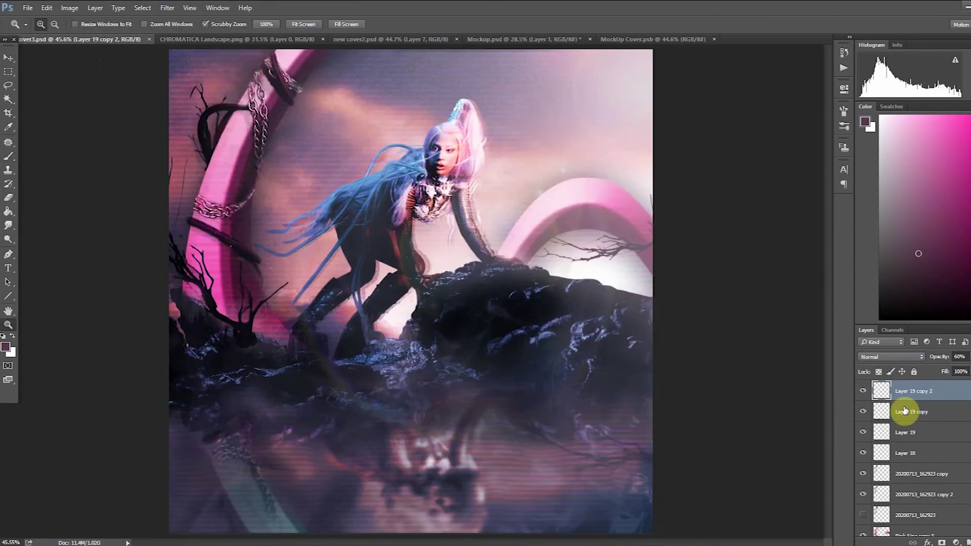
scroll(860, 470, "down", 5)
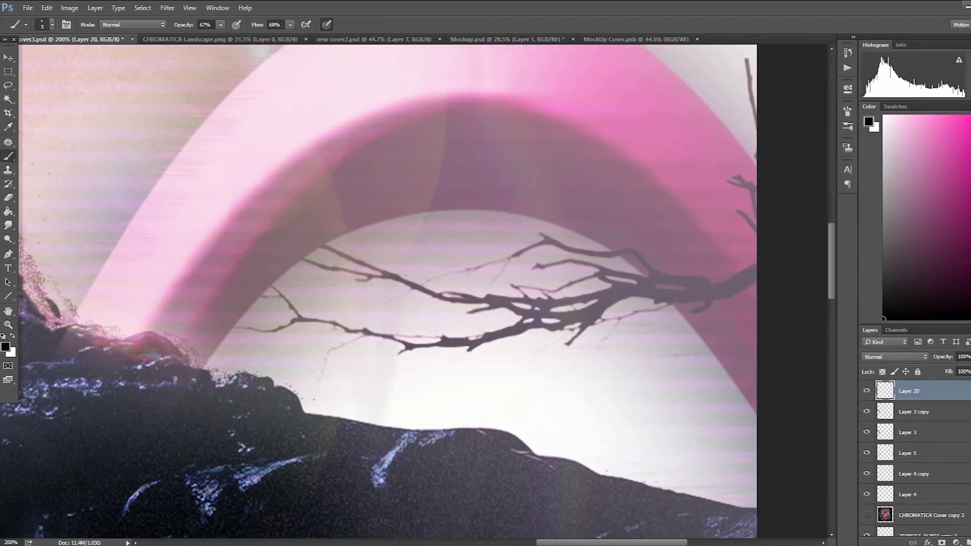
left_click(604, 299)
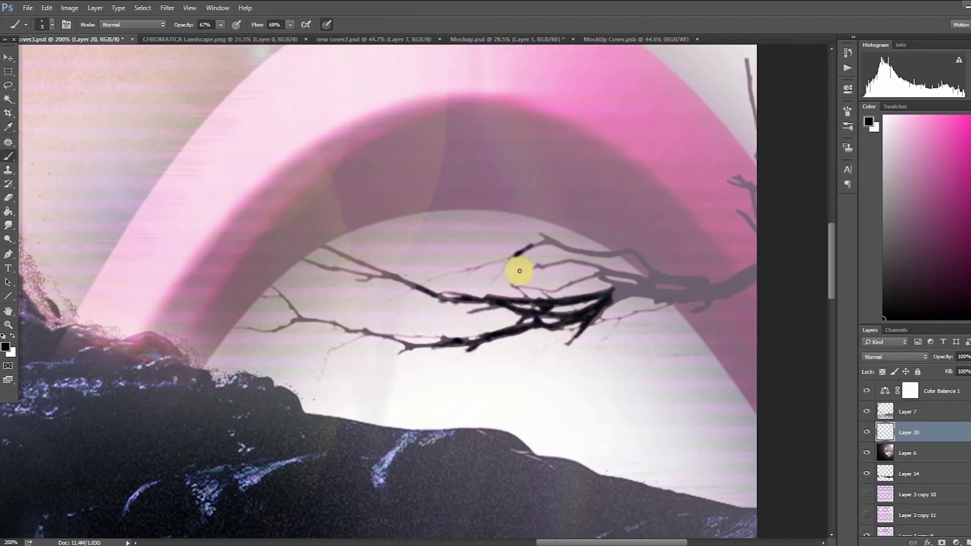